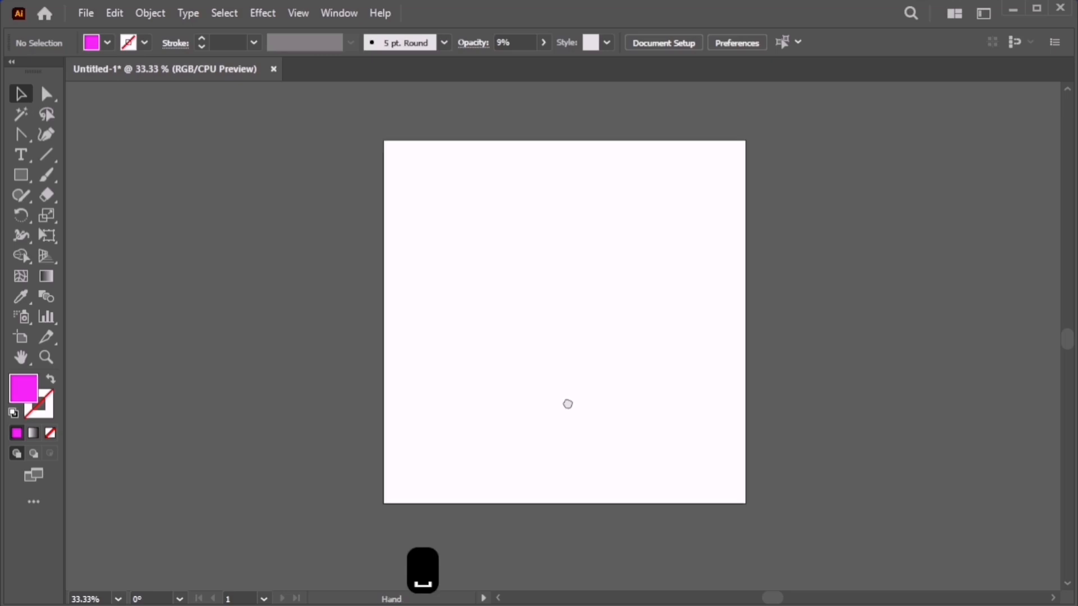
Draw a tall magenta ellipse near the top of the artboard.
click(35, 217)
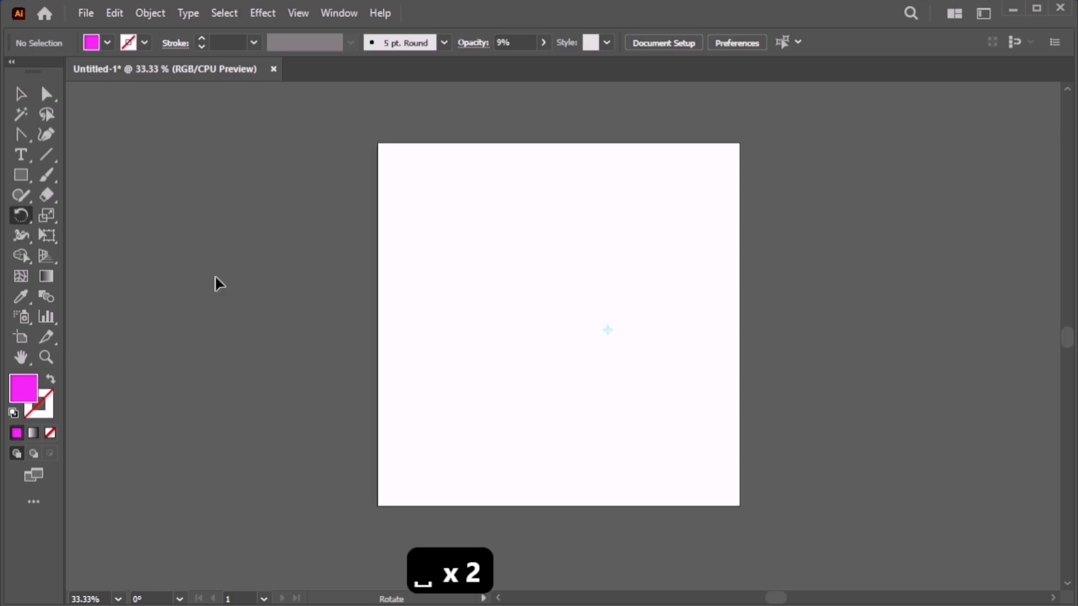
click(21, 135)
click(20, 176)
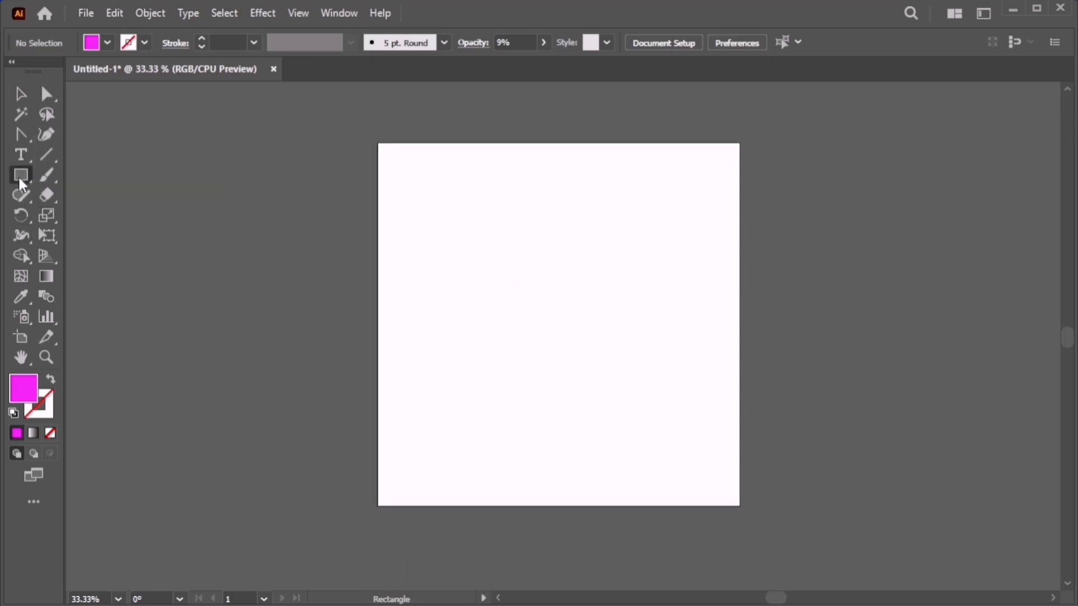
click(18, 175)
click(191, 216)
drag(501, 194, 566, 324)
Discard an extra ellipse and draw a magenta rectangle left of the artboard.
drag(176, 236, 312, 333)
key(ctrl+z)
click(20, 175)
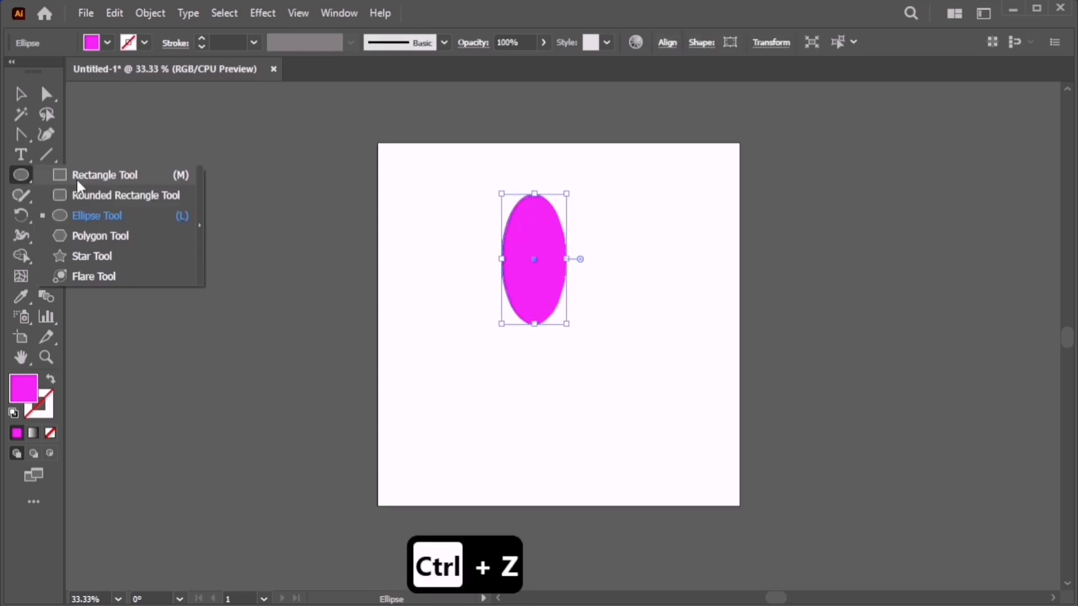
click(78, 179)
drag(177, 188, 351, 324)
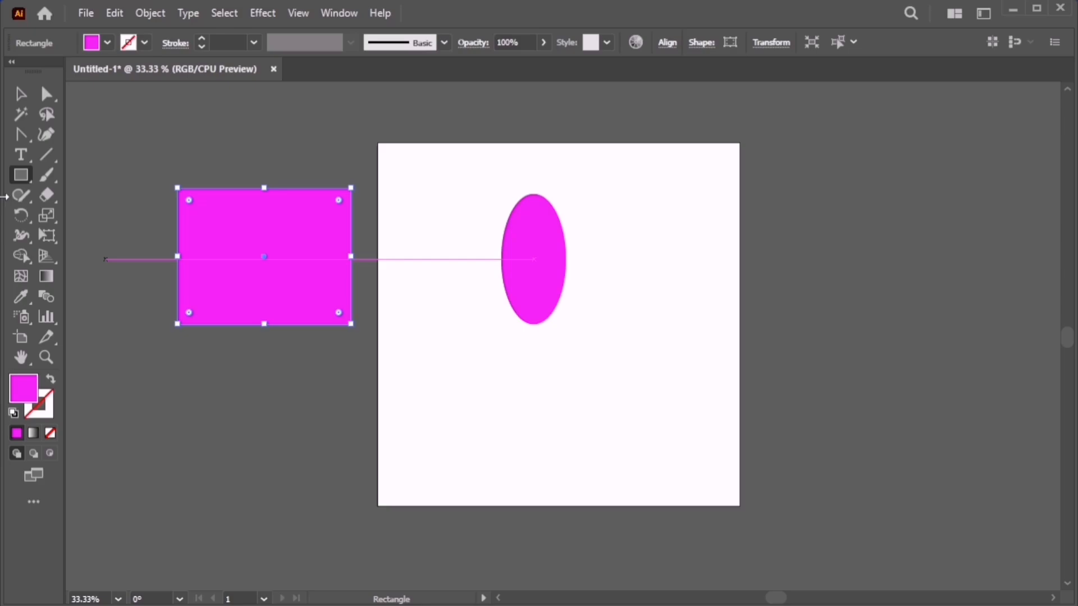
click(23, 137)
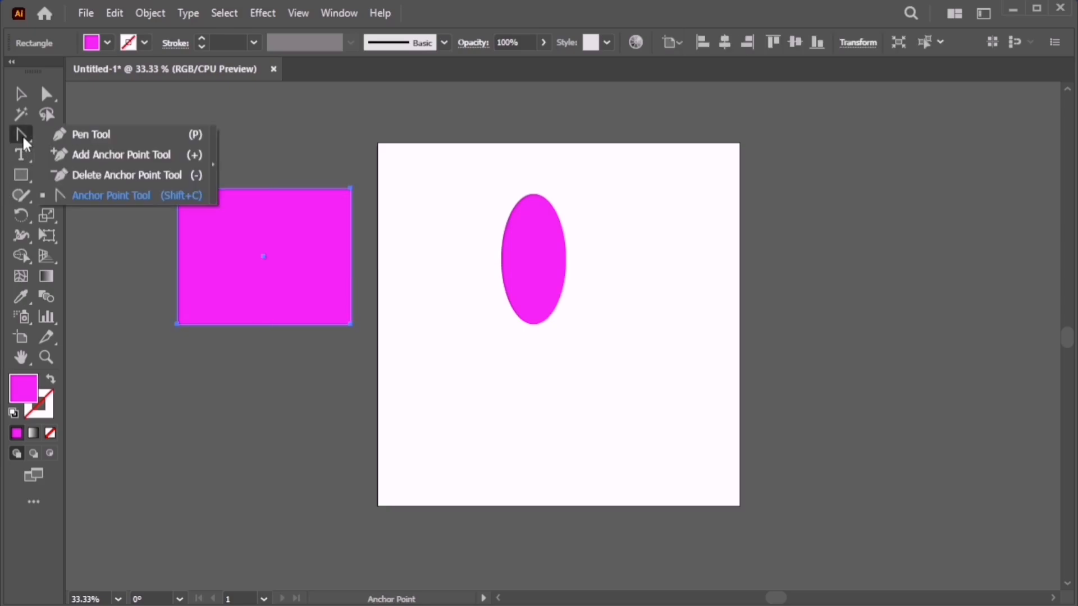
Convert the ellipse's top and bottom anchors into sharp corner points, then select the rectangle.
click(167, 195)
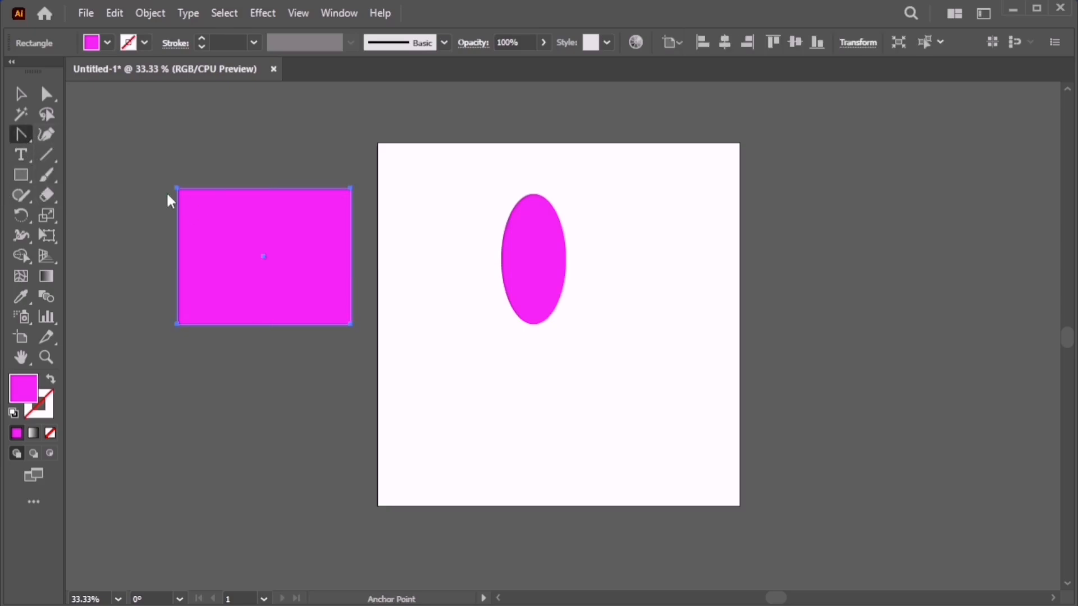
drag(351, 189, 384, 223)
click(351, 187)
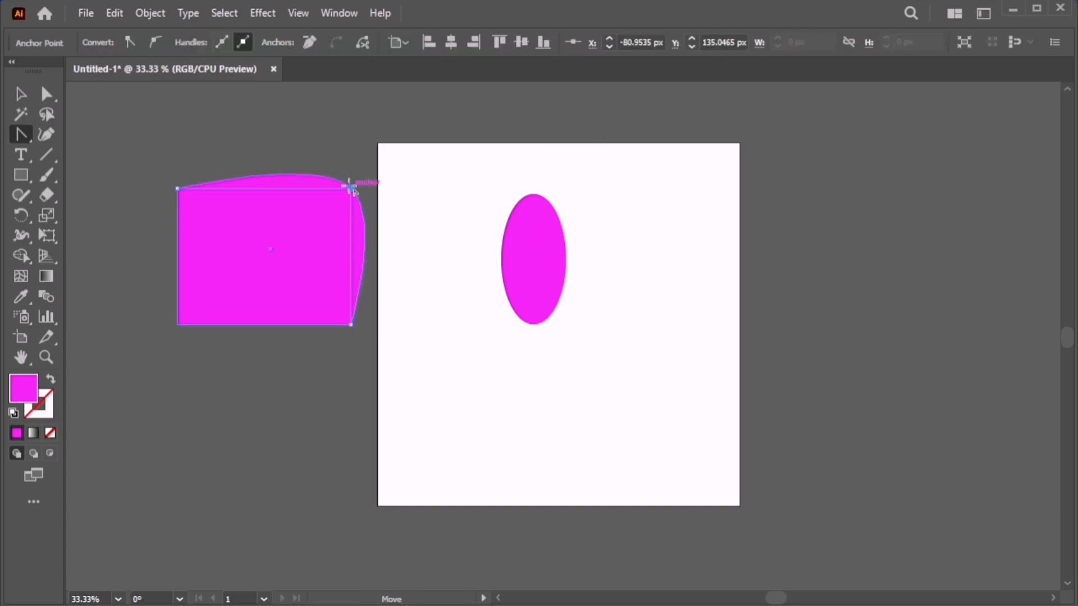
click(535, 194)
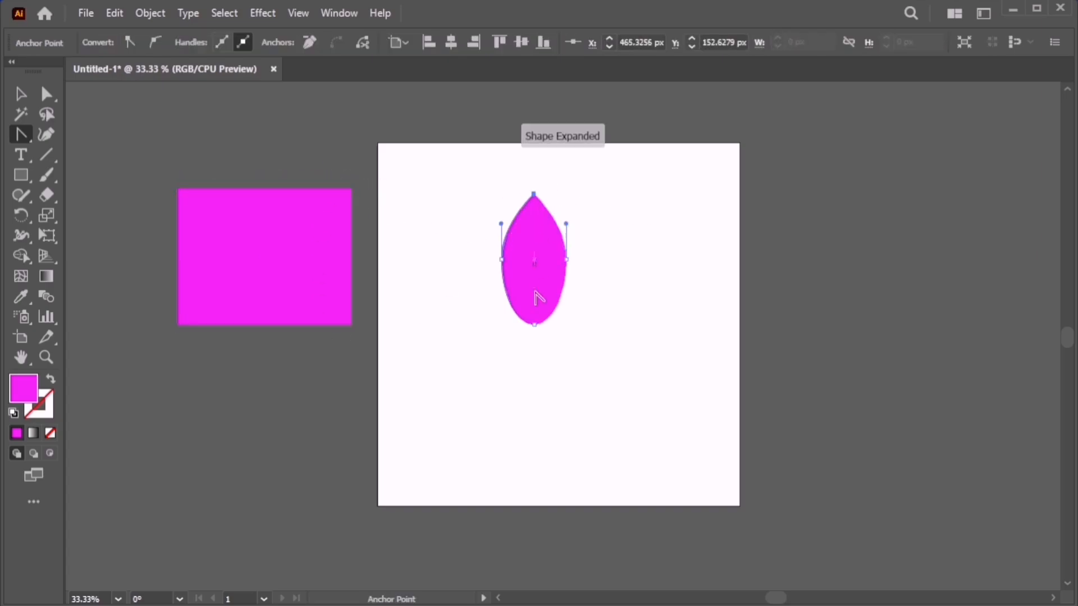
click(535, 324)
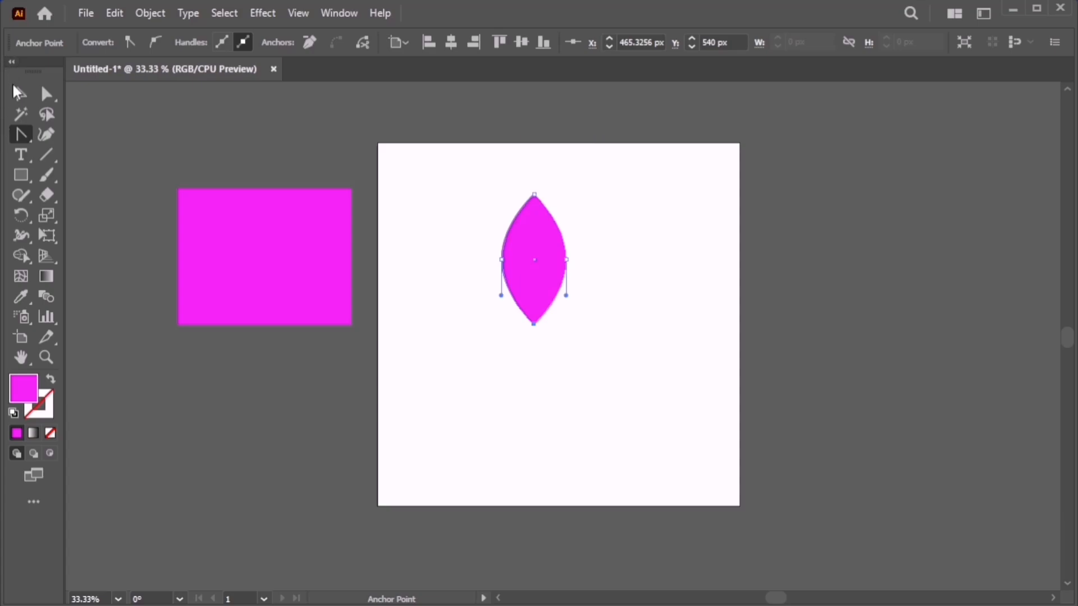
click(20, 94)
click(345, 275)
Delete the rectangle and rotate the leaf around a new centre point on the artboard.
key(Delete)
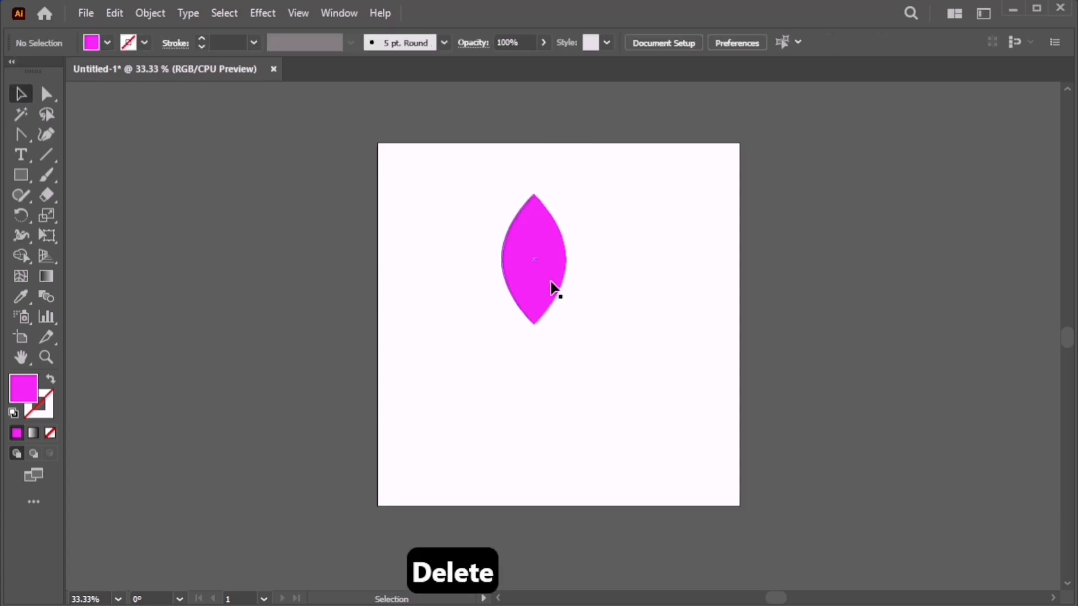
drag(553, 288, 596, 280)
click(20, 218)
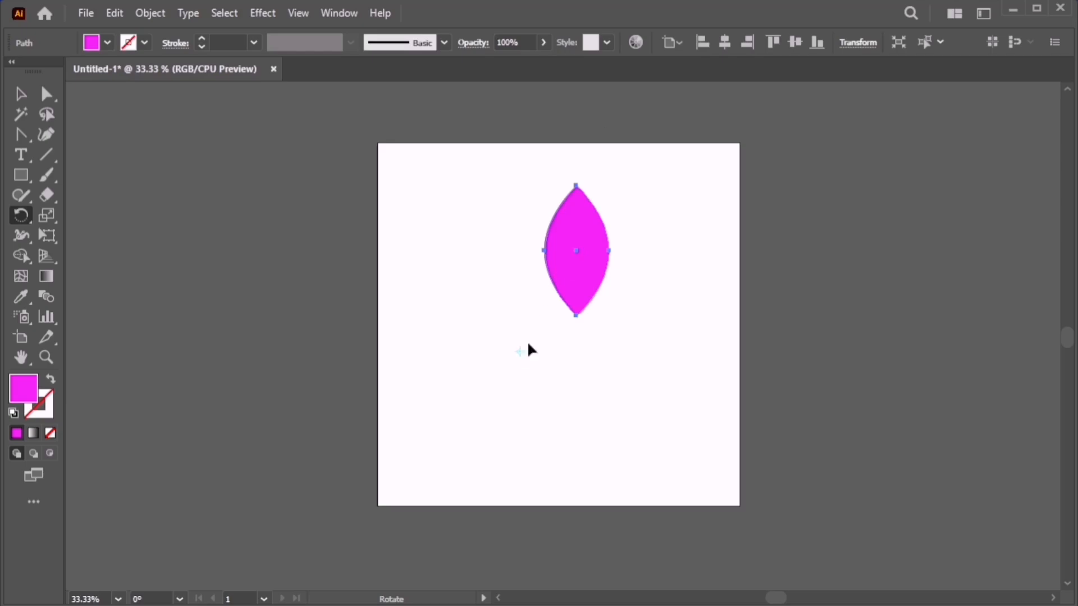
drag(557, 253, 570, 388)
click(586, 277)
drag(585, 296, 464, 265)
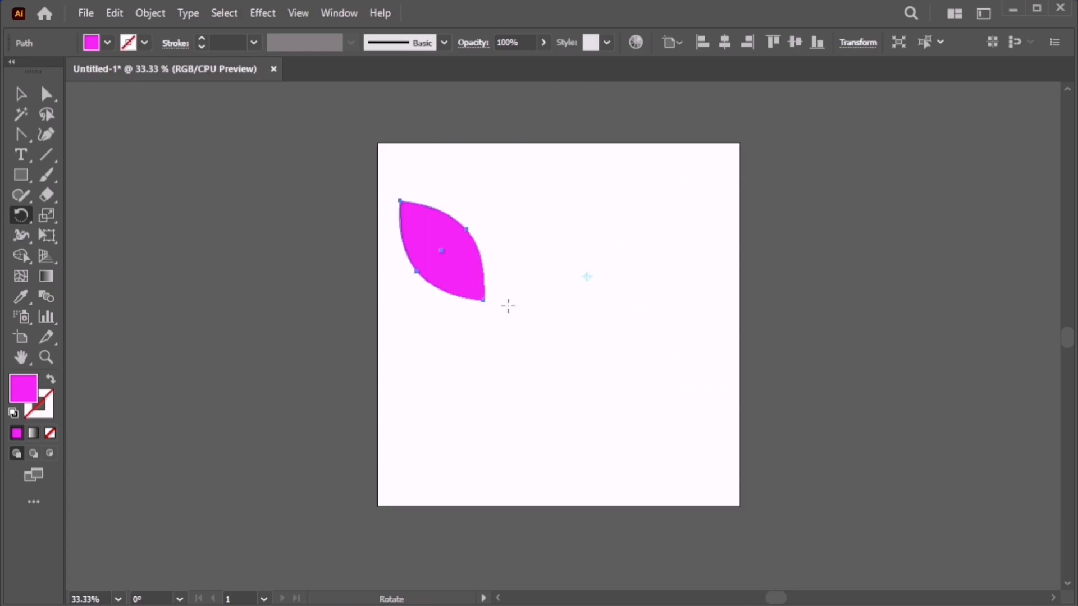
Make a leaf copy rotated to about 303° and pull it off the original.
double_click(25, 220)
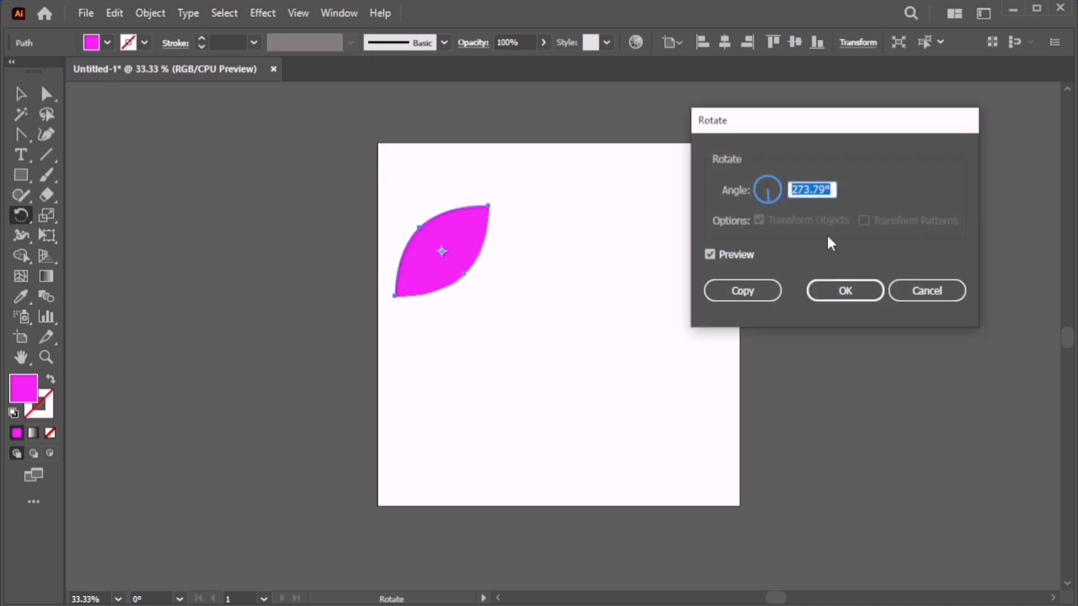
key(Up)
key(Up)
key(Up)
key(Up)
key(Up)
key(Up)
key(Up)
key(Up)
key(Up)
key(Up)
key(Up)
key(Up)
key(Up)
key(Up)
key(Up)
key(Up)
key(Up)
key(Up)
key(Up)
key(Up)
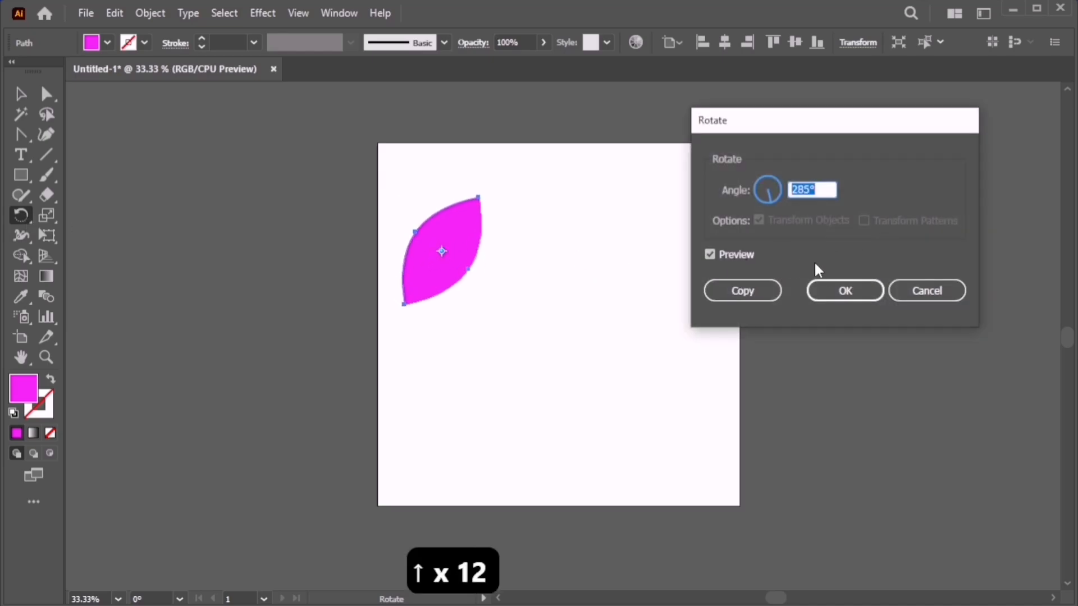
click(742, 291)
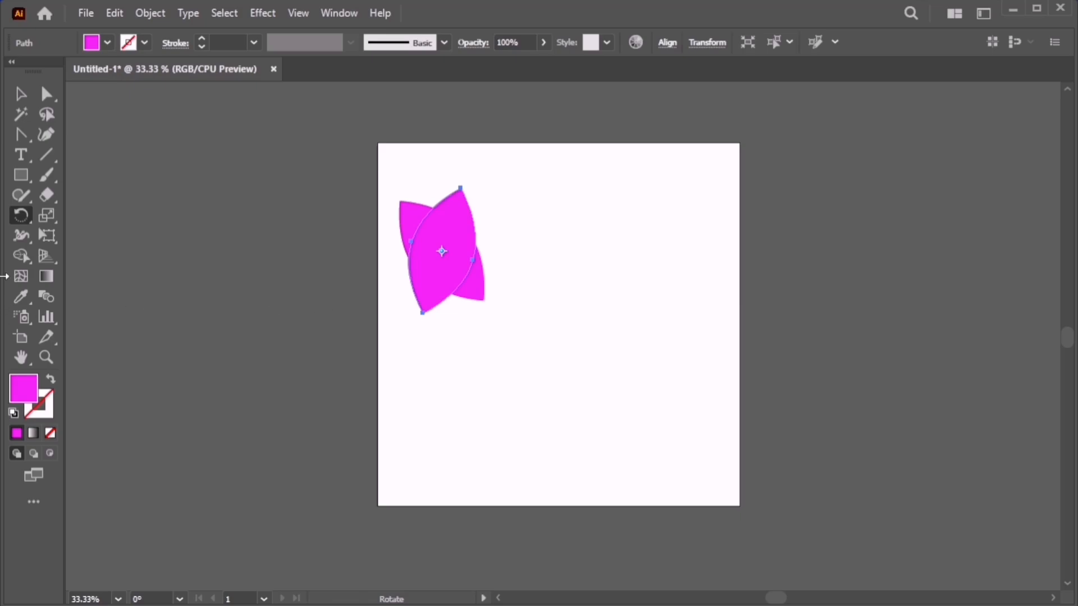
double_click(21, 217)
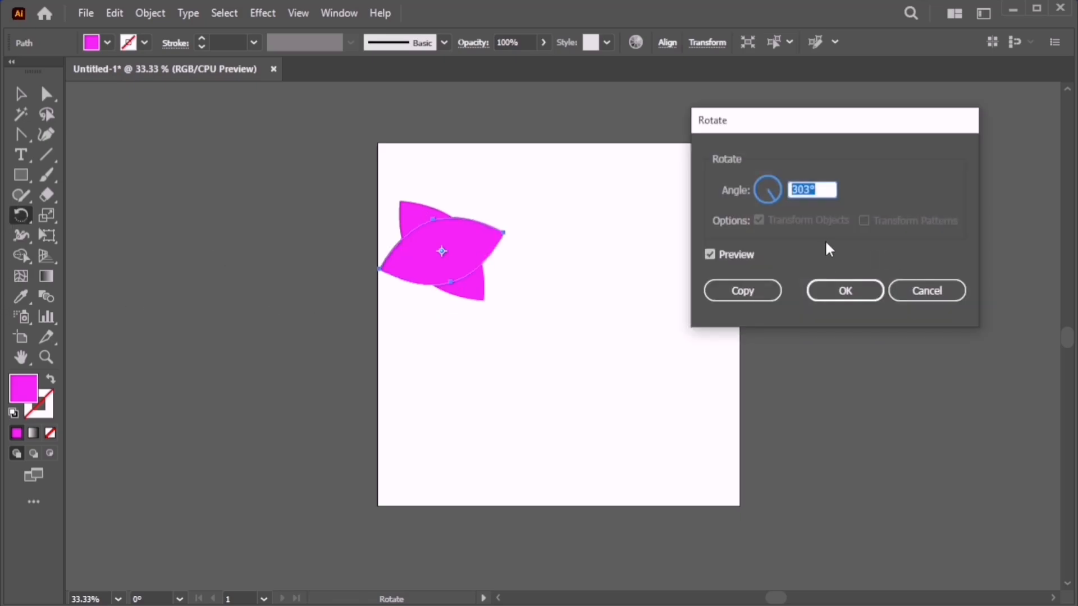
key(Up)
key(Up)
key(Up)
key(Up)
key(Up)
key(Up)
key(Up)
key(Up)
key(Up)
key(Up)
key(Up)
key(Up)
key(Up)
key(Up)
key(Up)
key(Up)
key(Up)
key(Up)
key(Up)
key(Up)
click(835, 292)
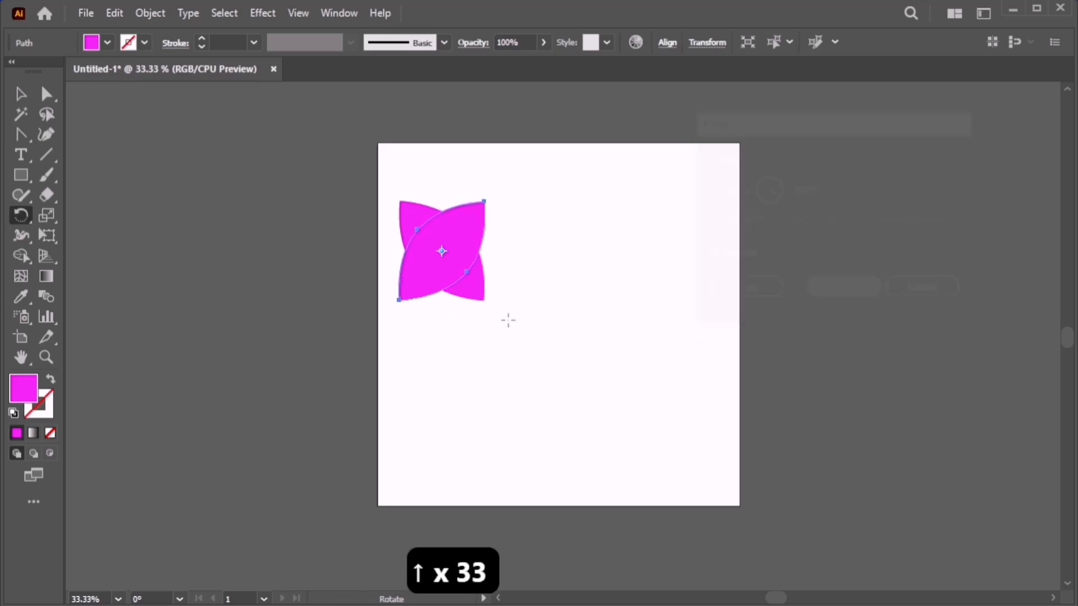
click(21, 94)
click(691, 212)
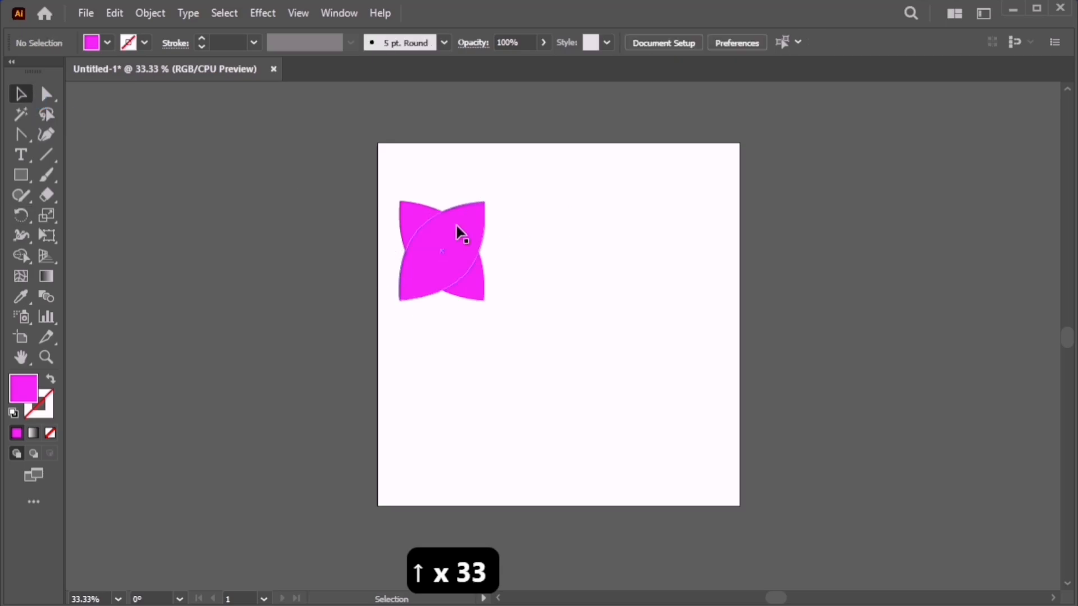
drag(460, 233, 552, 272)
Delete the rotated copy and set the leaf's rotation angle to 0° in the Transform panel.
key(Delete)
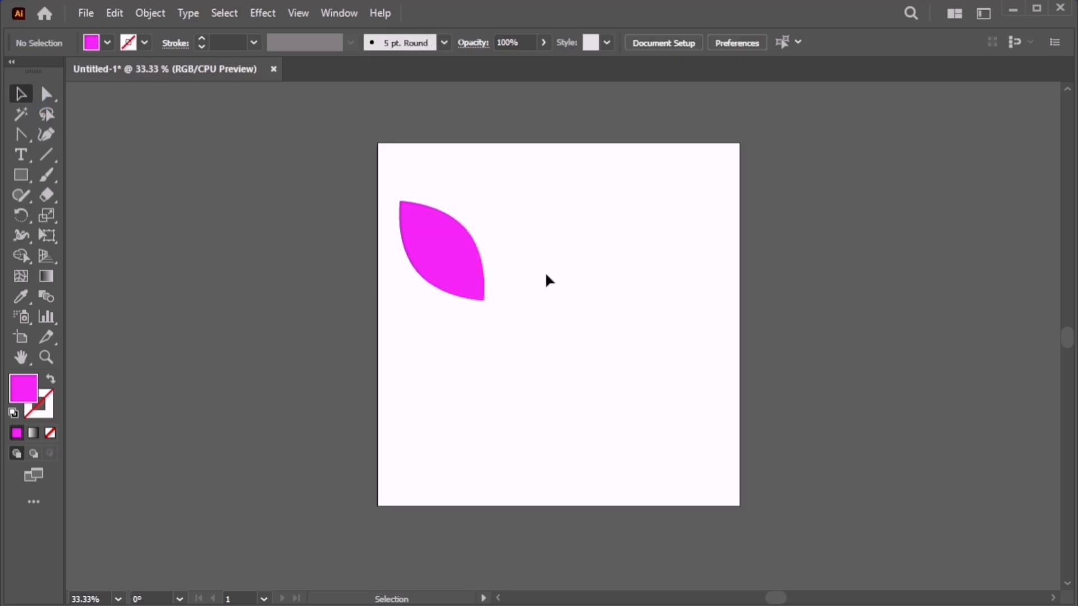
drag(471, 268, 560, 254)
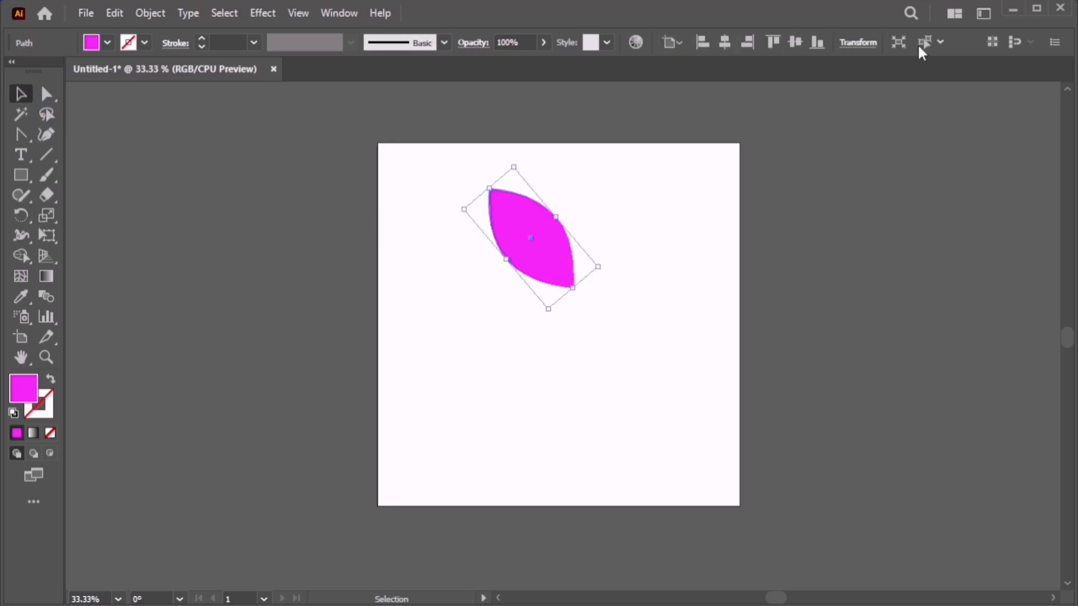
click(857, 42)
click(743, 114)
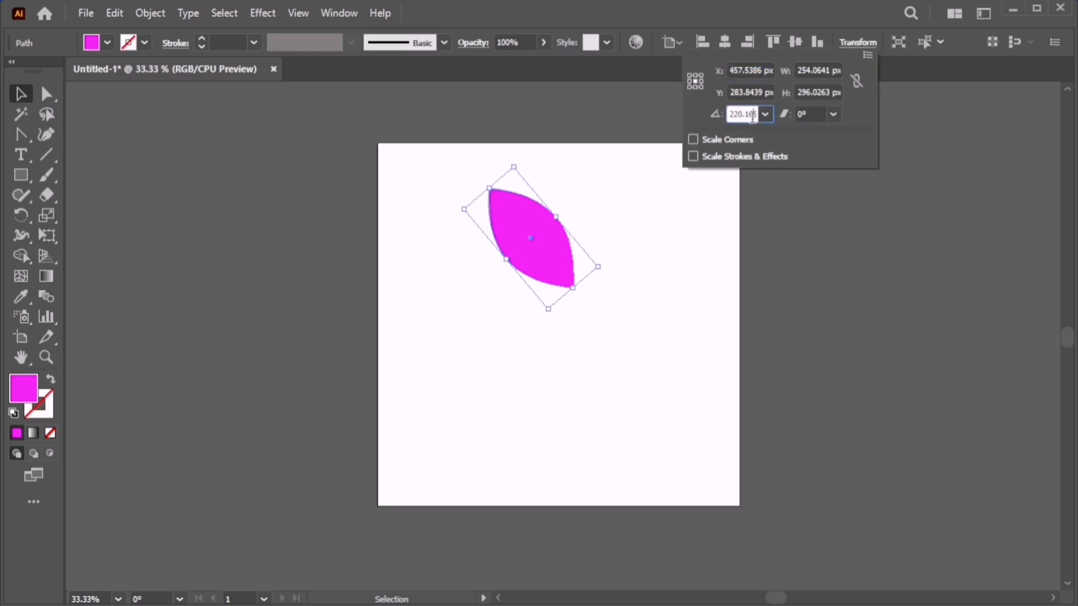
double_click(744, 114)
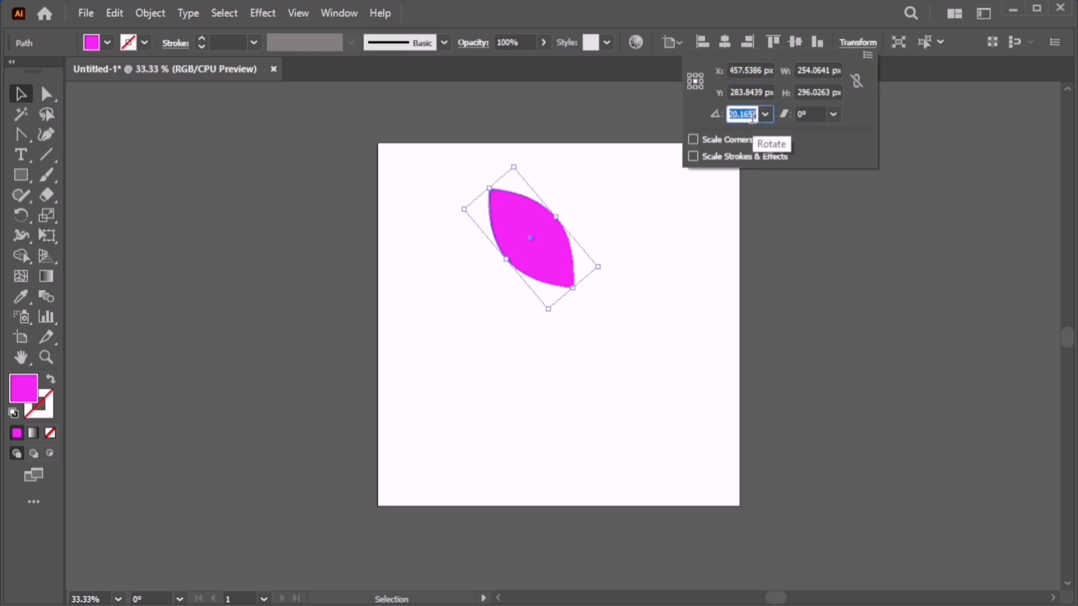
text(0)
key(Return)
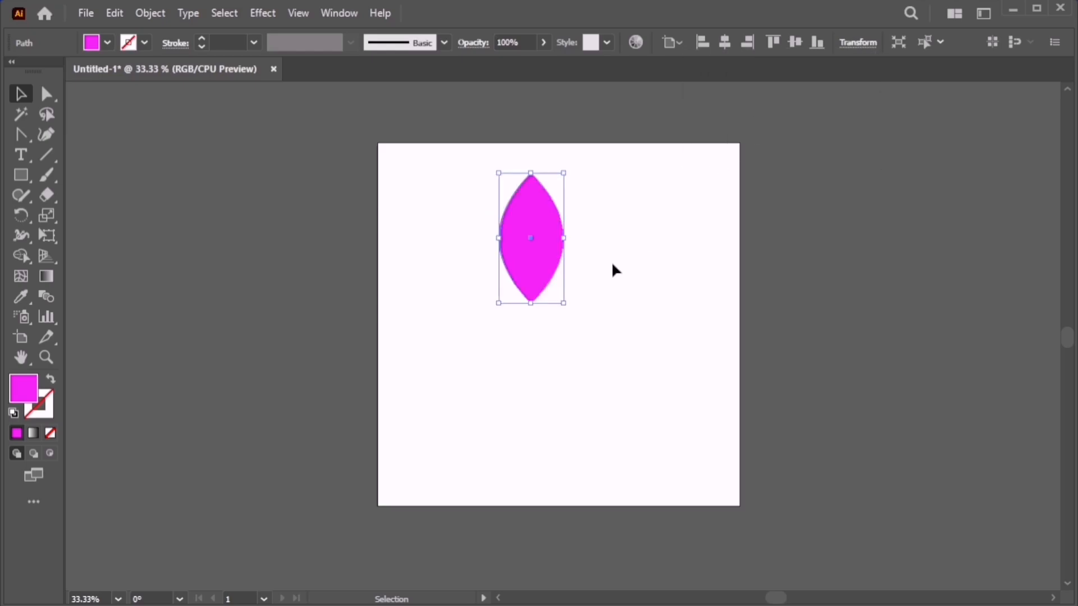
Enlarge the leaf slightly near the artboard top and set its opacity to 20%.
drag(522, 263, 550, 260)
mouse_move(592, 299)
mouse_down()
mouse_move(634, 345)
mouse_move(582, 302)
mouse_up()
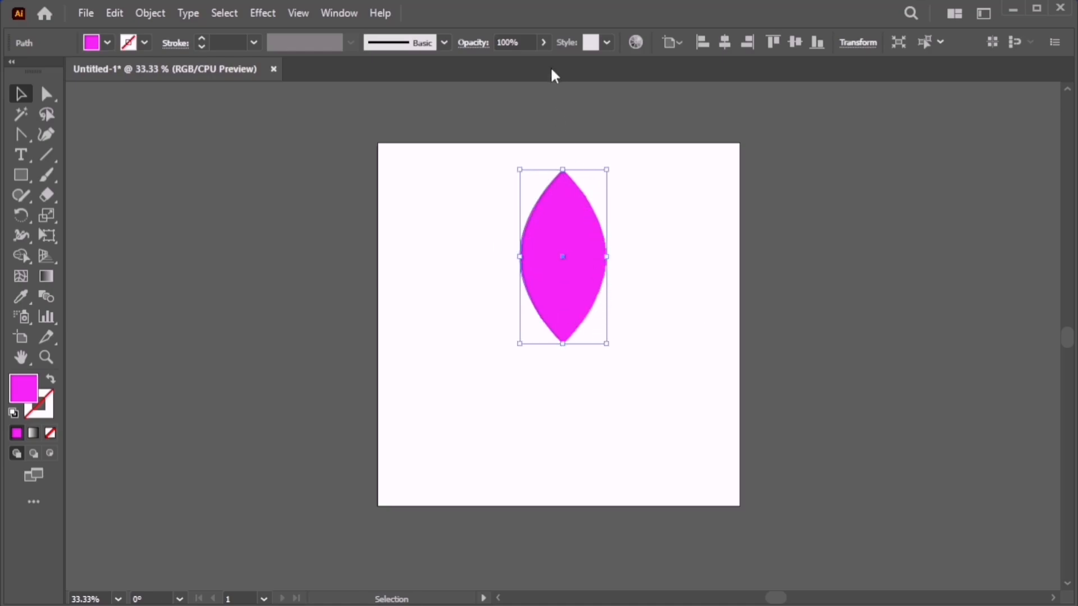
click(543, 47)
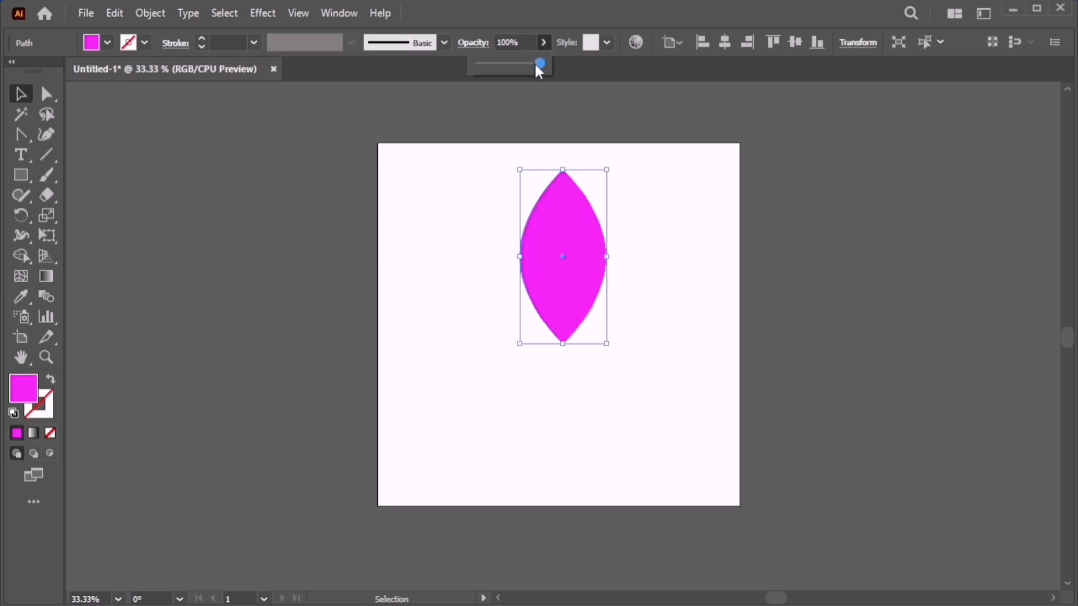
drag(504, 83, 503, 79)
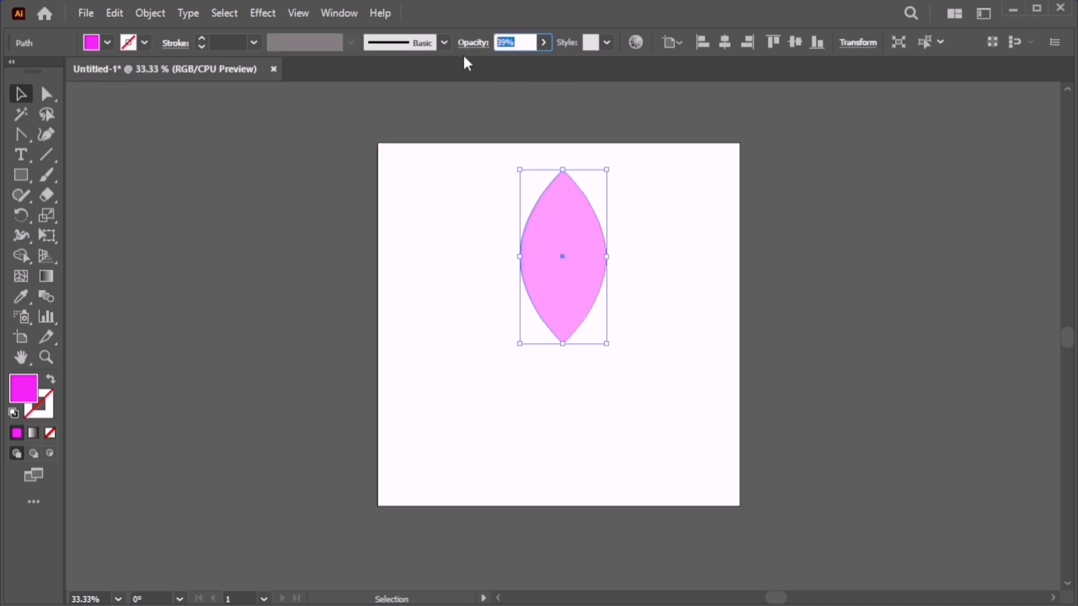
text(20)
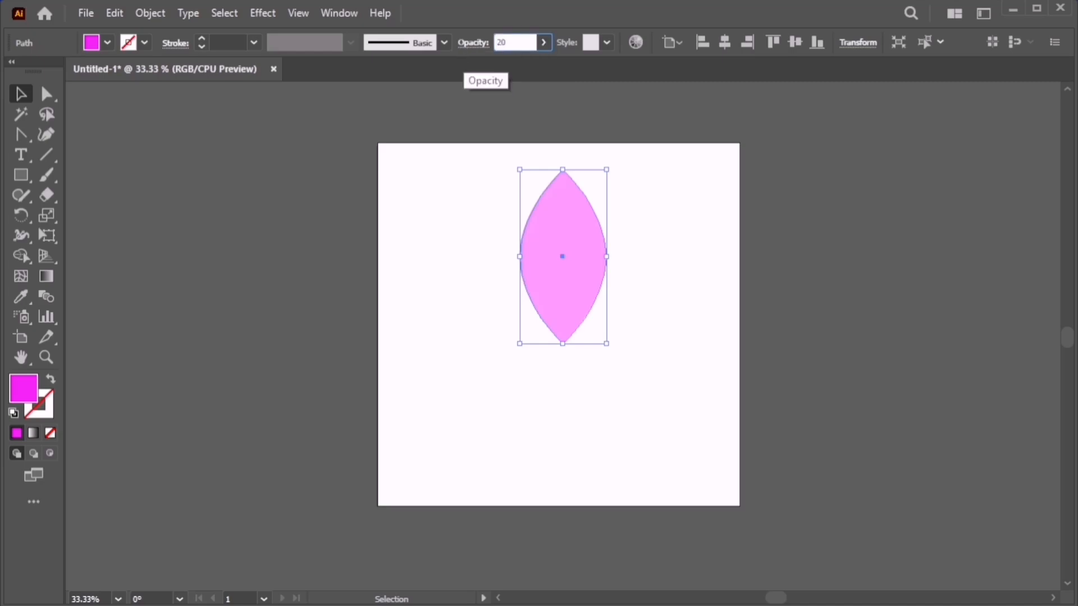
key(Return)
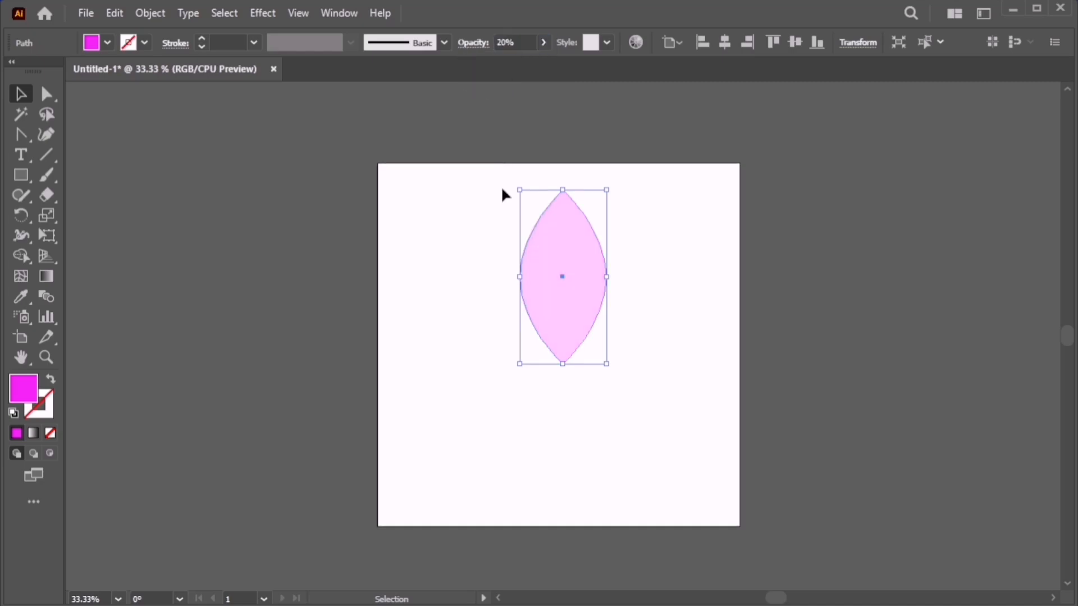
click(500, 193)
drag(562, 253, 567, 245)
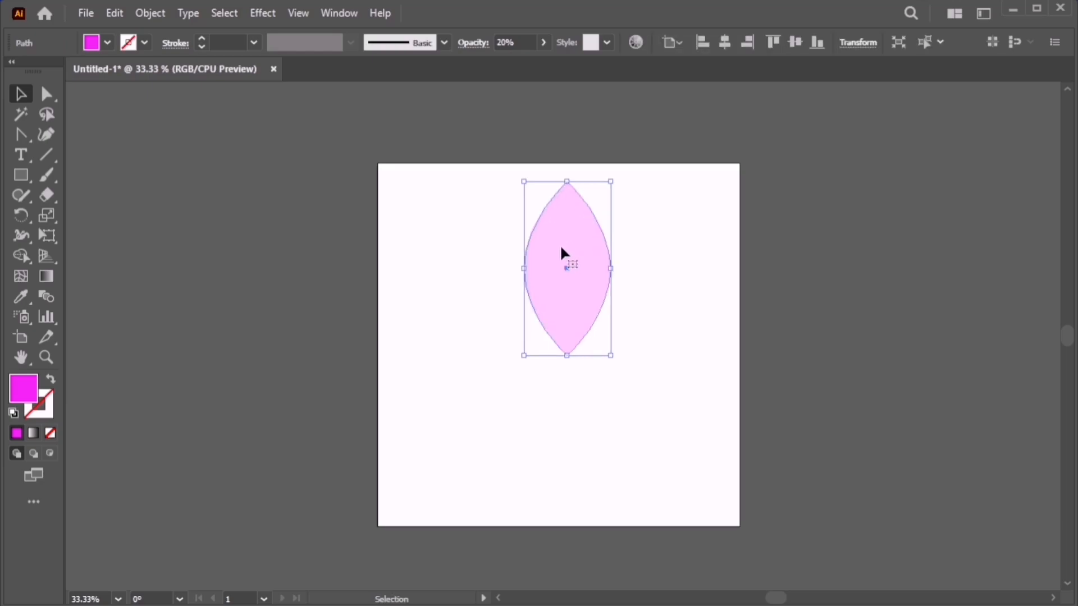
Set the rotation centre just below the leaf and make a copy rotated 13°.
click(19, 215)
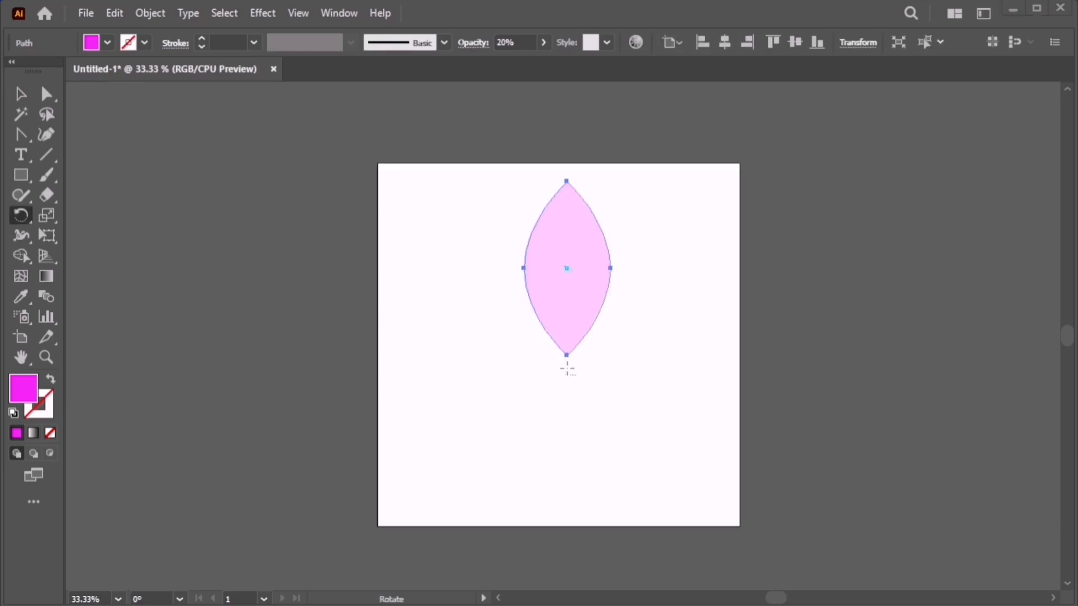
key(alt+Caps_Lock)
alt+click(567, 373)
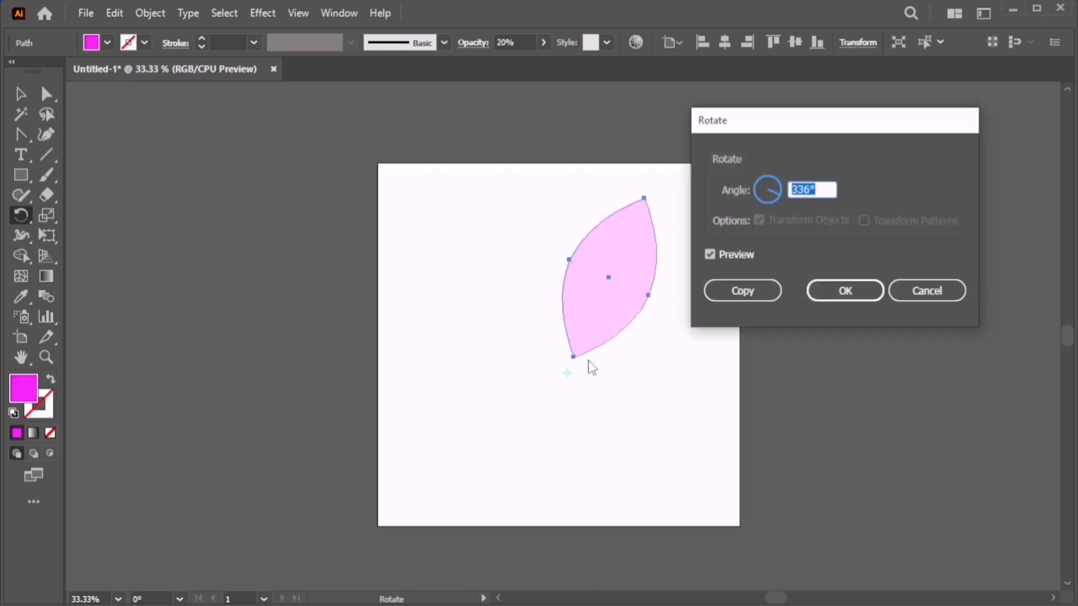
text(0)
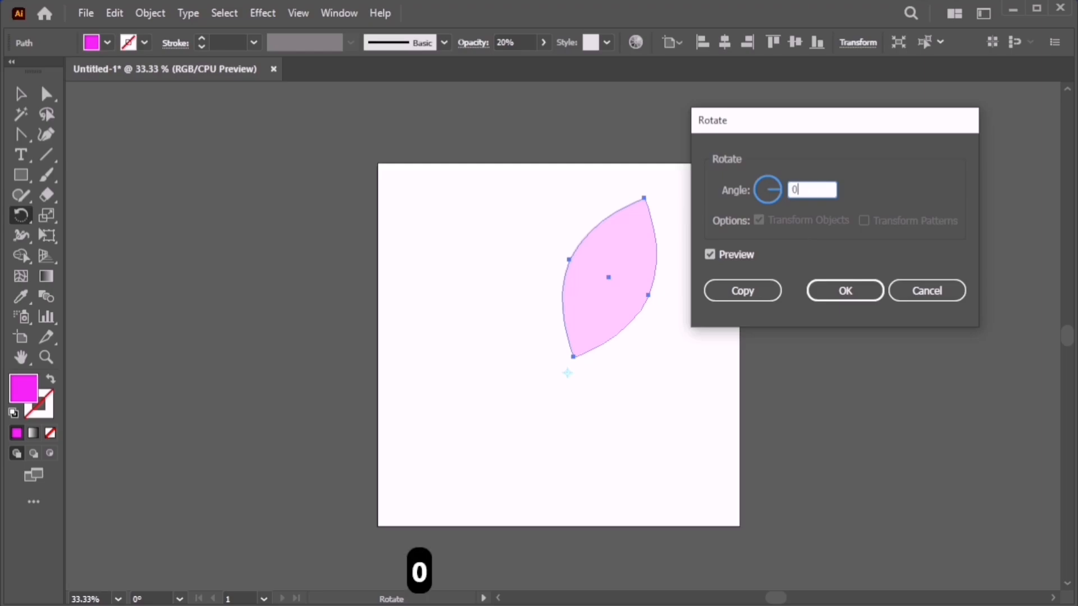
key(Up)
key(Up)
key(Up)
key(Up)
key(Up)
key(Up)
key(Up)
key(Up)
key(Up)
key(Up)
key(Up)
key(Up)
key(Up)
key(Up)
key(Up)
key(Down)
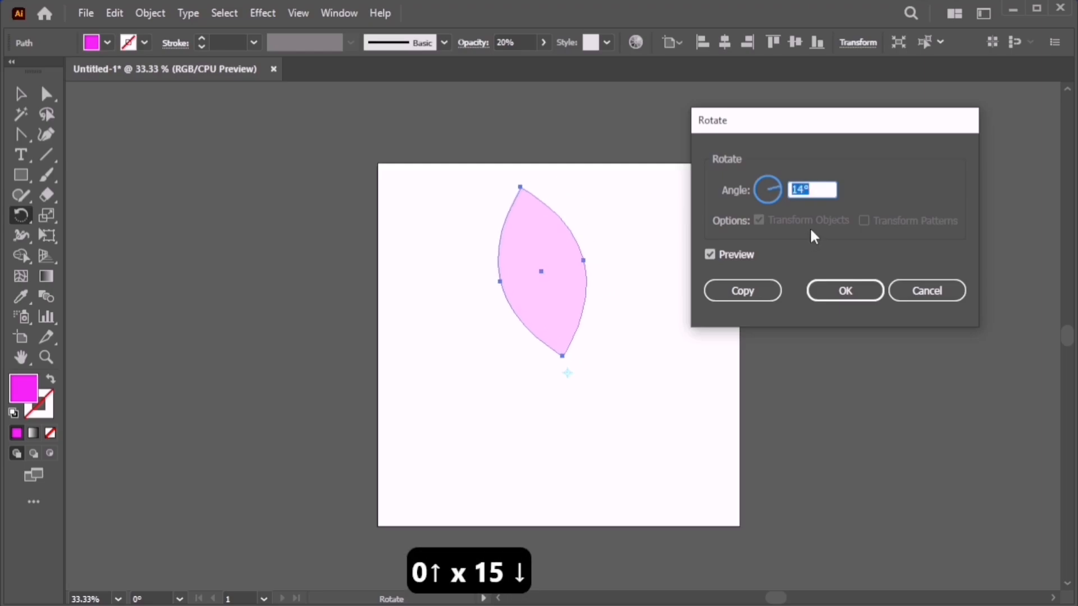
key(Down)
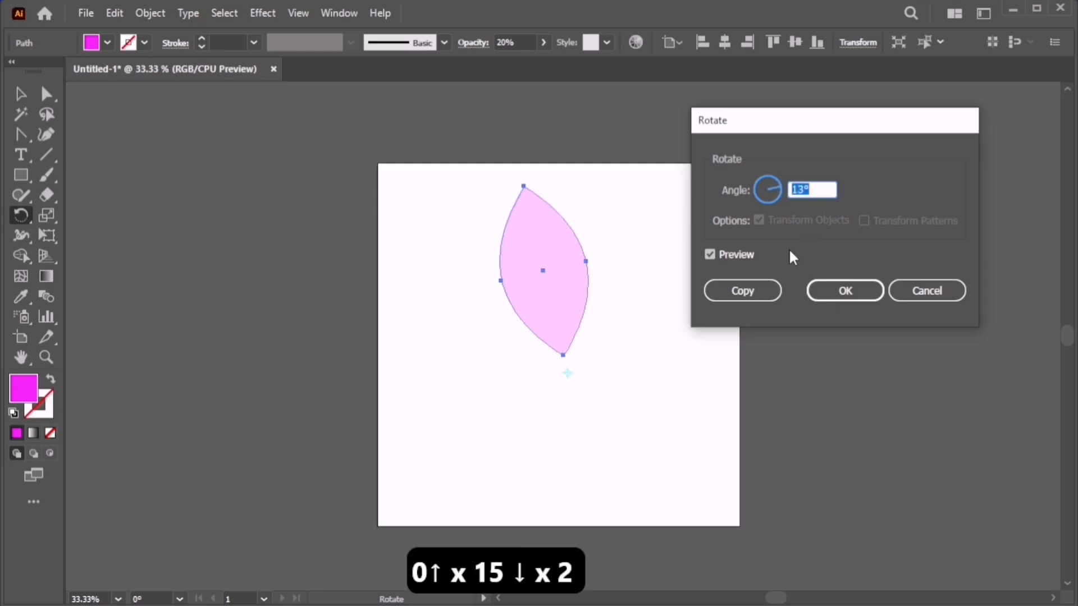
click(742, 291)
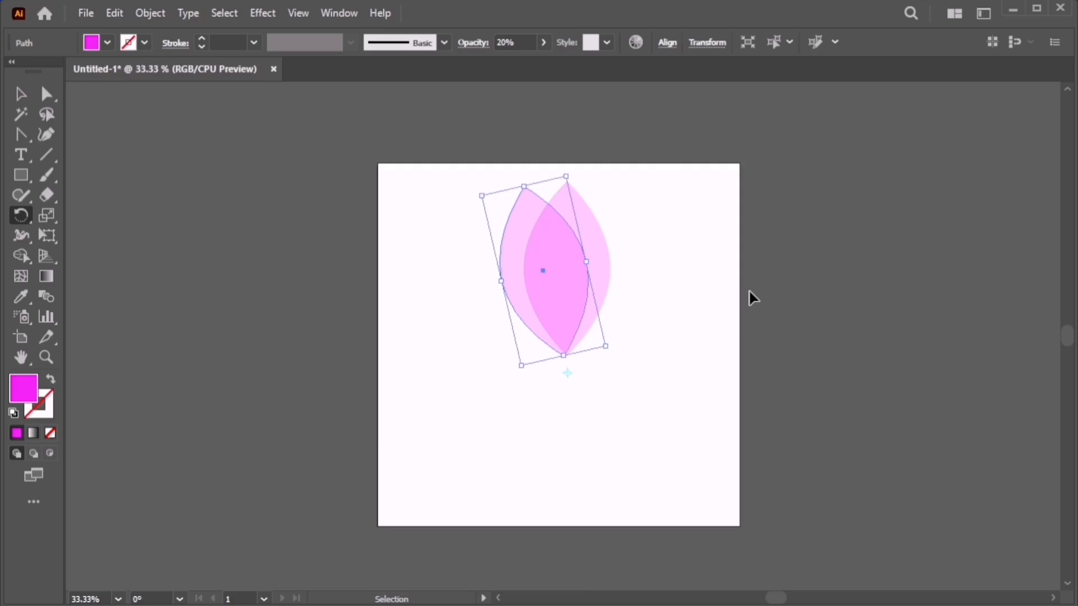
Repeat the 13° rotated copy four times with Ctrl+D to close the ring of leaves.
key(ctrl+d)
key(ctrl+d)
key(ctrl+d)
key(ctrl+d)
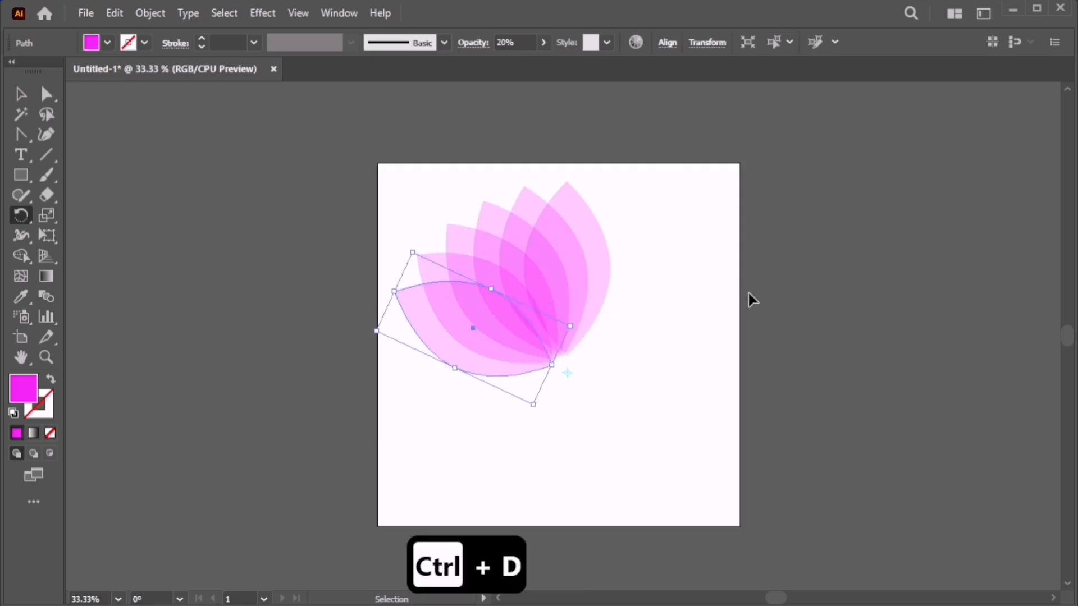
key(ctrl+d)
key(ctrl+d)
key(ctrl+d)
key(ctrl+d)
key(ctrl+d)
key(ctrl+d)
key(ctrl+d)
key(ctrl+d)
key(ctrl+d)
key(ctrl+d)
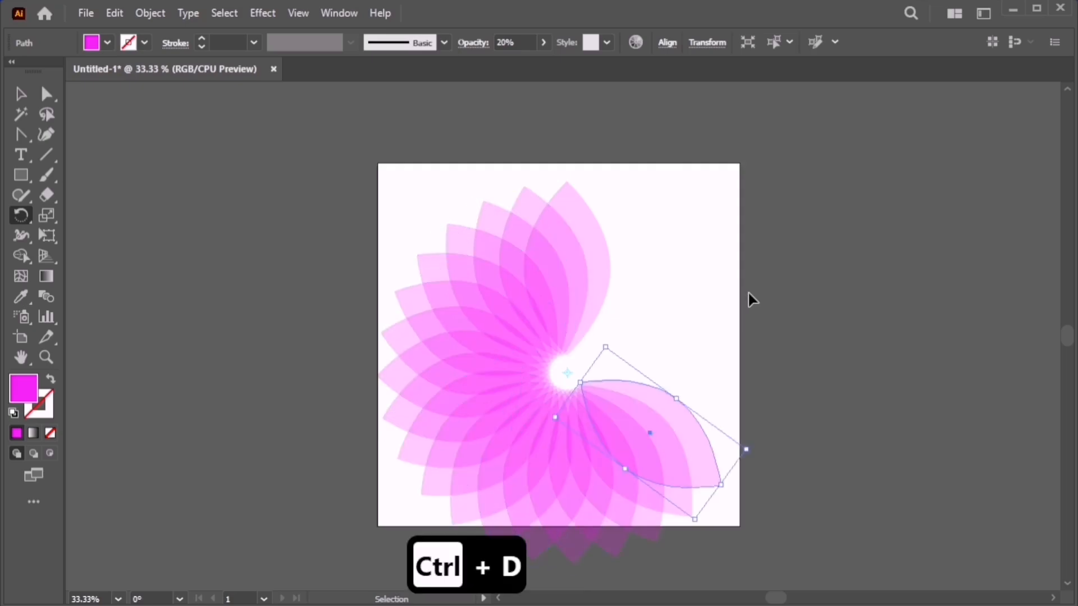
key(ctrl+d)
key(ctrl+d)
key(ctrl+d)
key(ctrl+d)
key(ctrl+d)
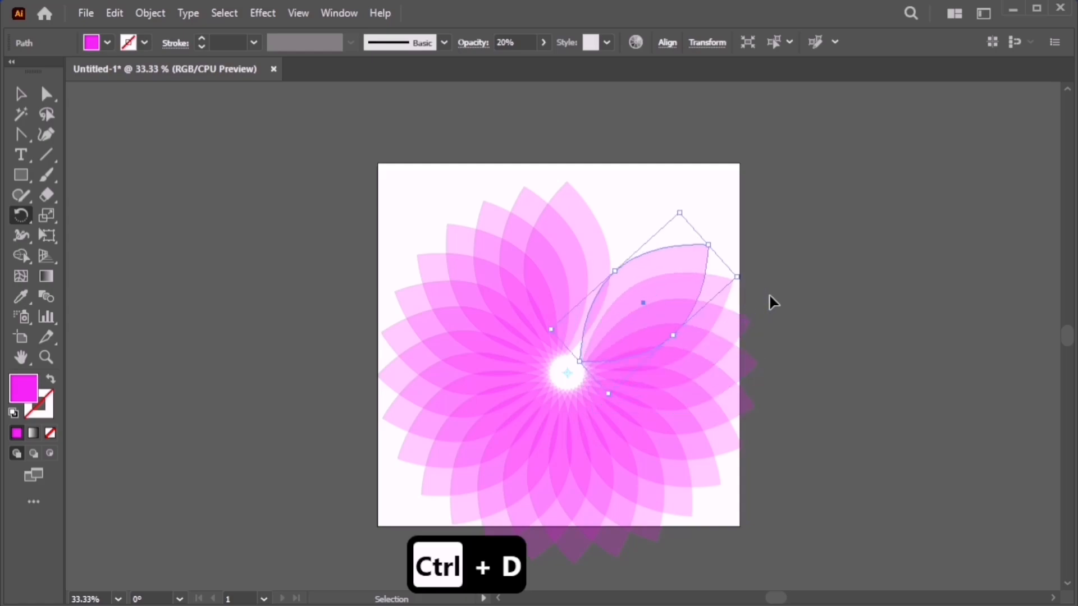
key(ctrl+d)
key(ctrl+d)
key(ctrl+d)
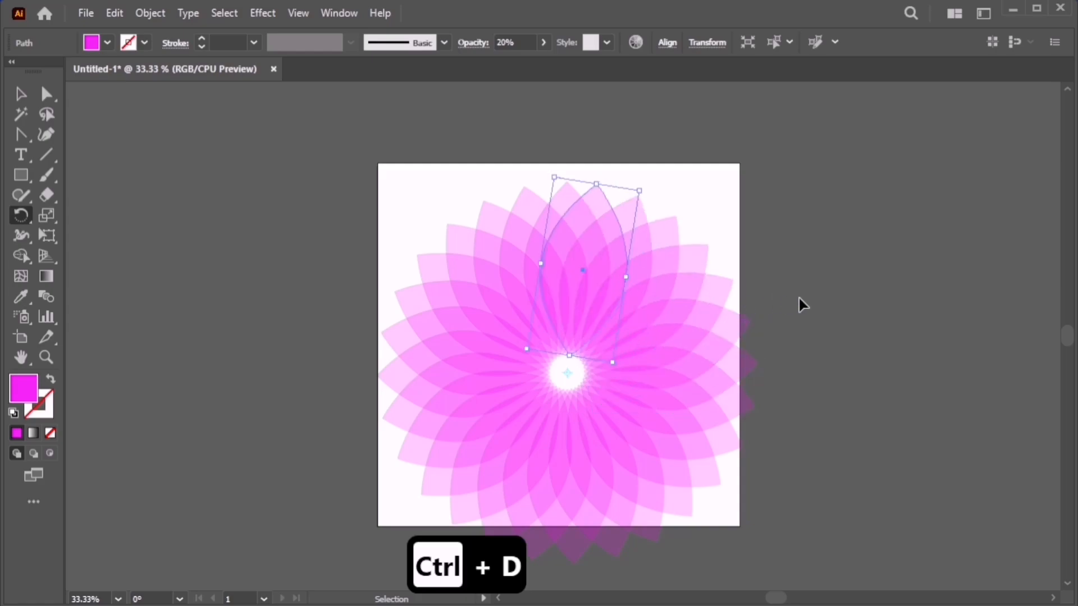
Group all the leaf paths into one flower and scale it down to fit the artboard.
key(v)
click(800, 303)
key(space)
drag(733, 341, 759, 290)
drag(363, 178, 727, 453)
key(ctrl+g)
drag(626, 385, 659, 385)
Nudge the flower group slightly to the left.
click(929, 391)
key(space)
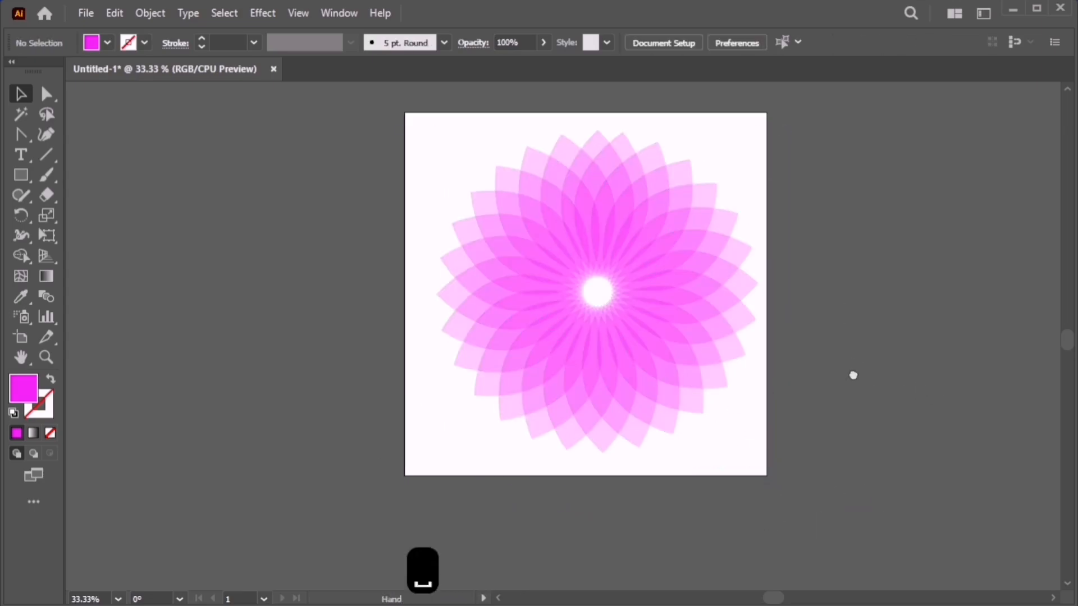
drag(853, 375, 850, 391)
drag(708, 366, 701, 365)
click(898, 378)
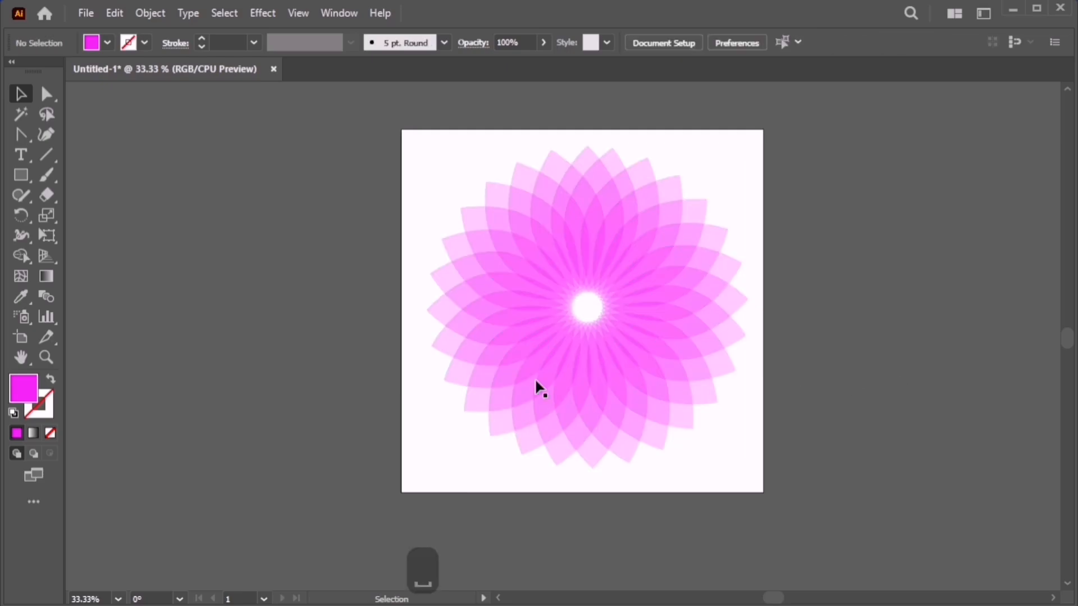
Draw a rectangle covering the whole artboard and pick fill colour F5BCF7.
drag(21, 175, 89, 176)
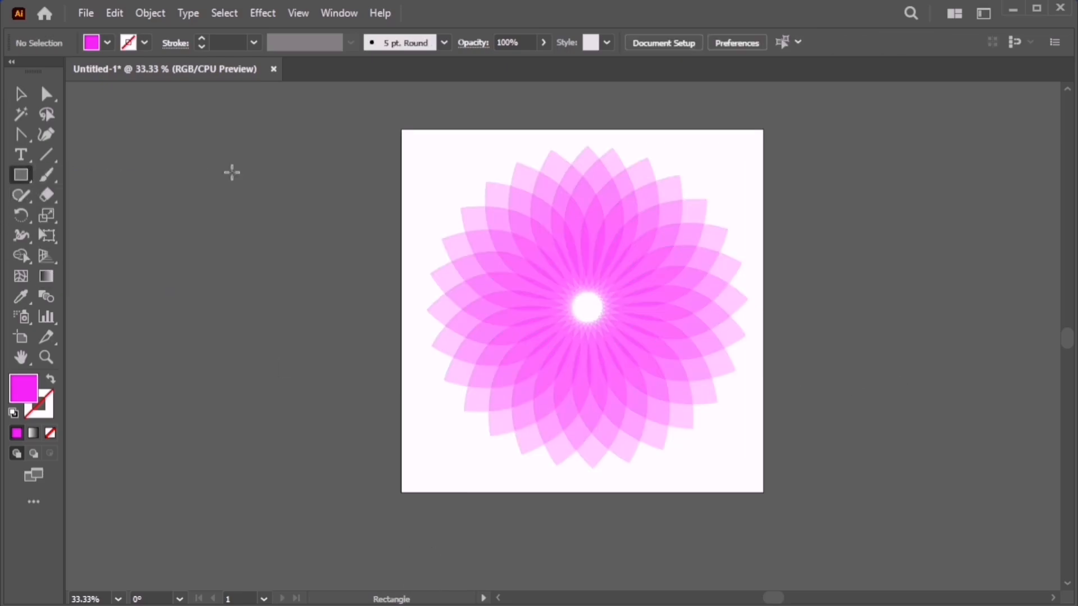
drag(401, 130, 764, 492)
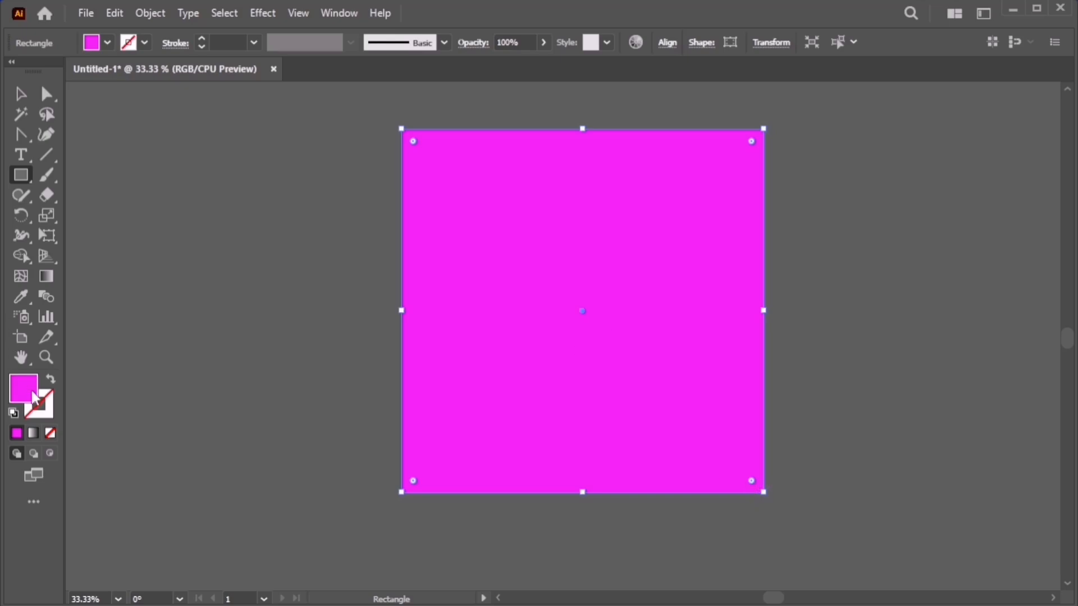
click(496, 208)
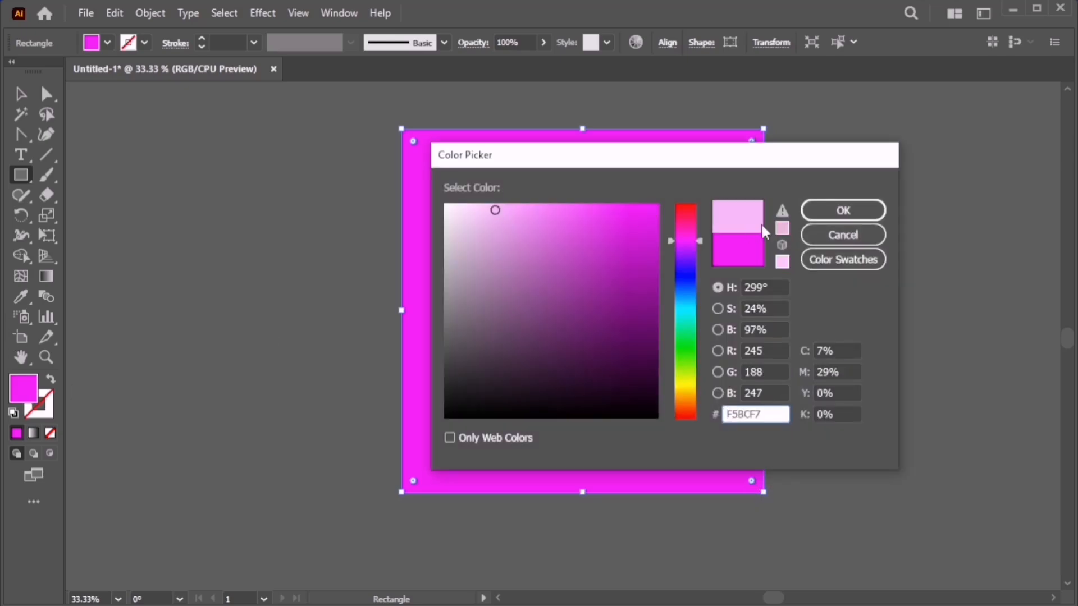
Confirm the pale pink F5BCF7 fill and send the rectangle behind the flower.
click(843, 210)
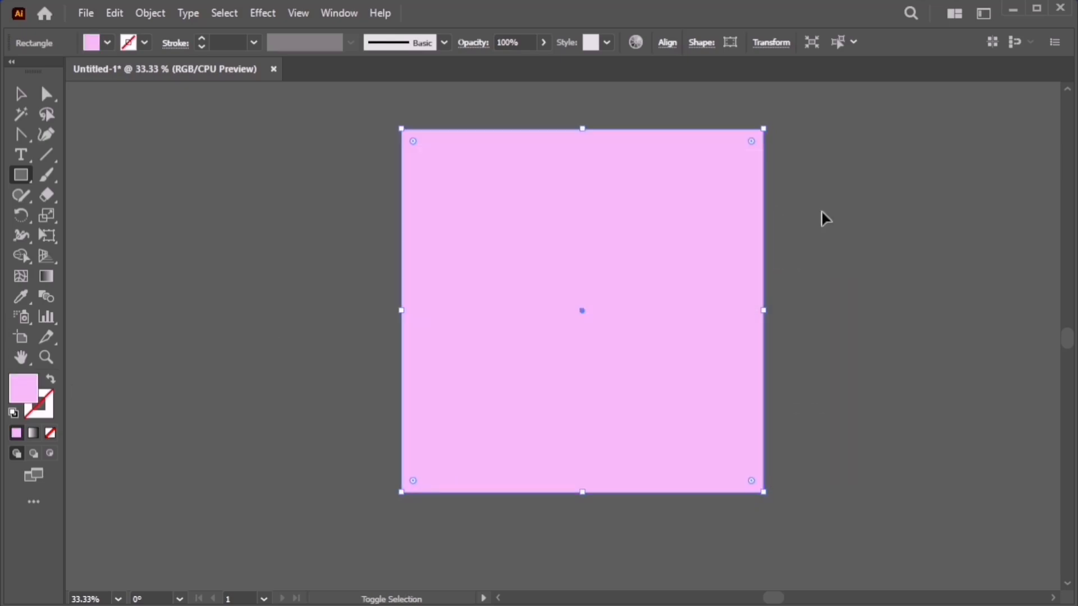
key(ctrl+shift+bracketleft)
key(v)
click(822, 218)
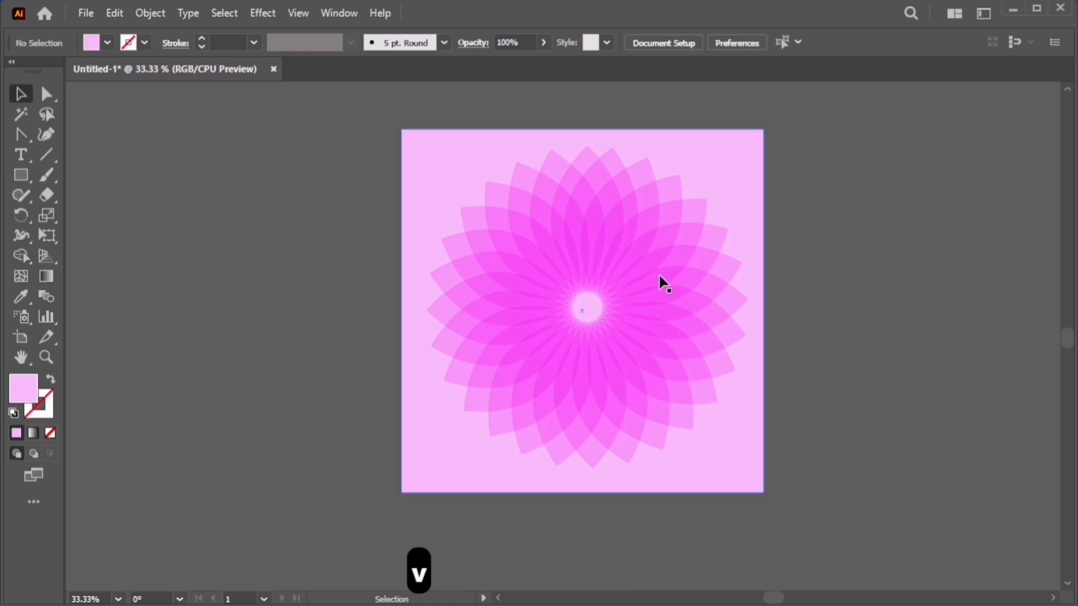
Centre the flower horizontally and vertically on the artboard, then select it with the background.
click(659, 275)
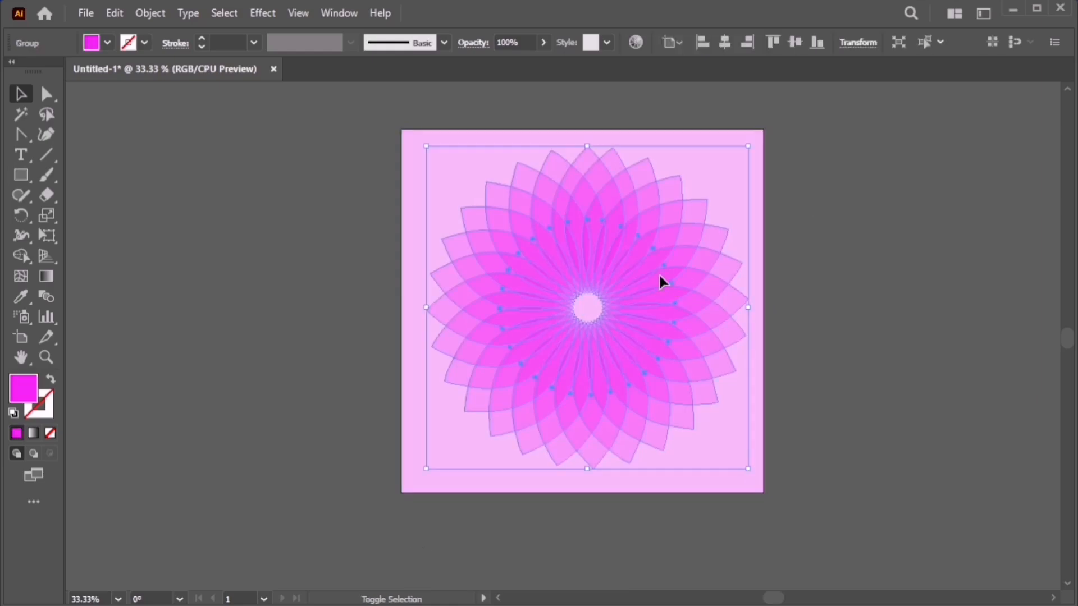
key(shift+F7)
click(859, 192)
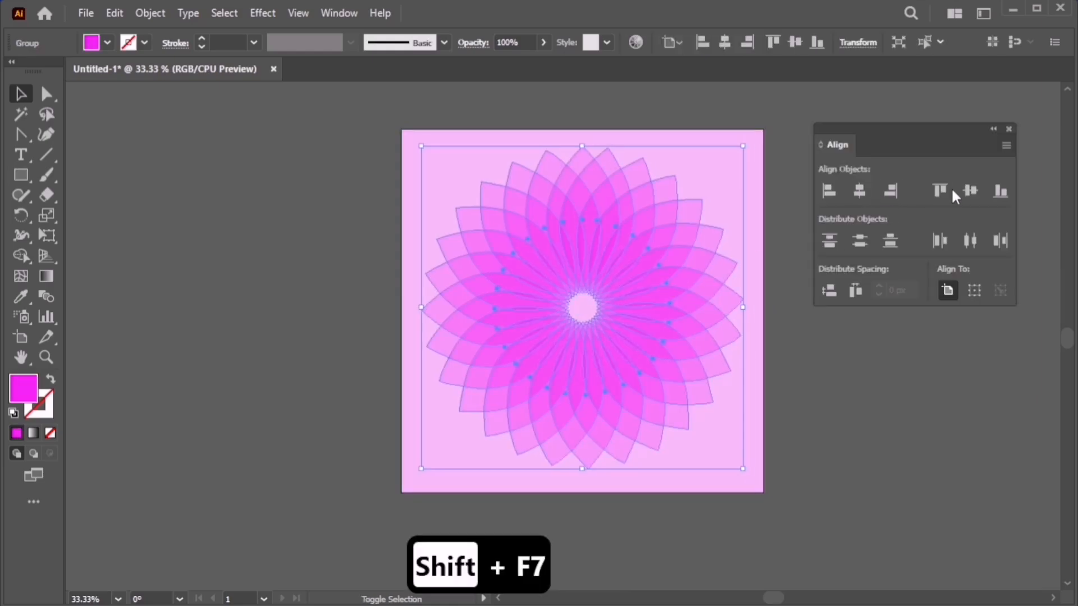
click(970, 191)
click(898, 388)
key(alt)
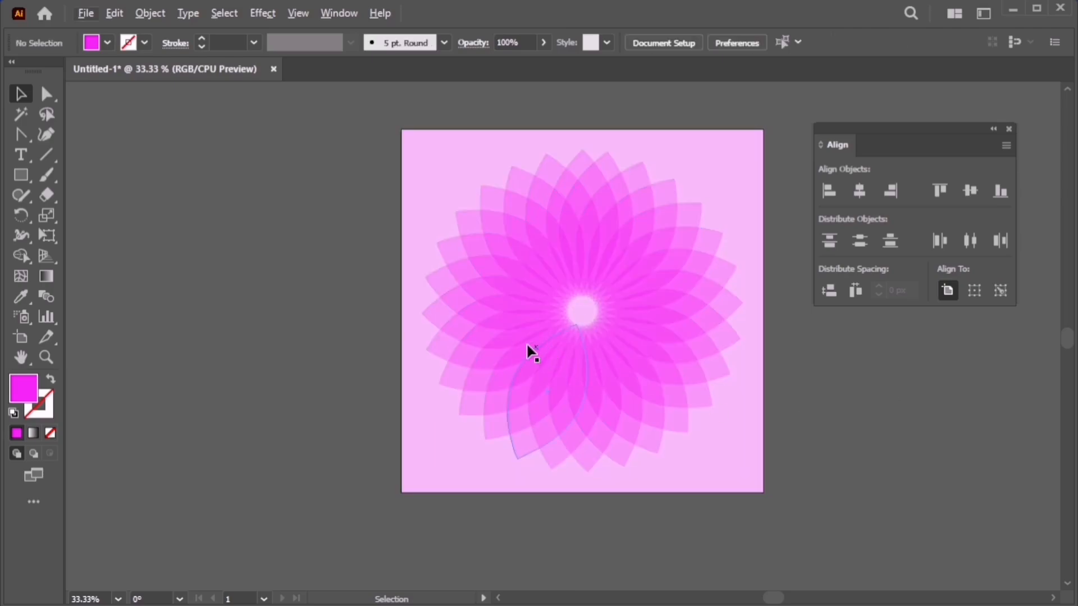
drag(352, 168, 347, 387)
Group the flower with its pink background and bring the second artboard into view.
key(ctrl+g)
drag(578, 384, 652, 384)
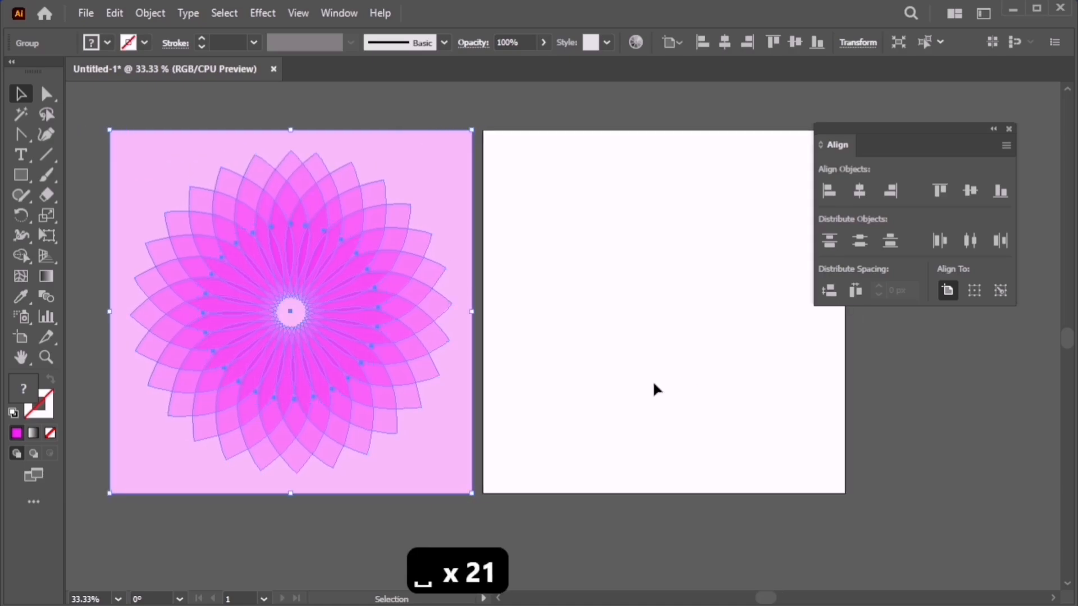
click(654, 383)
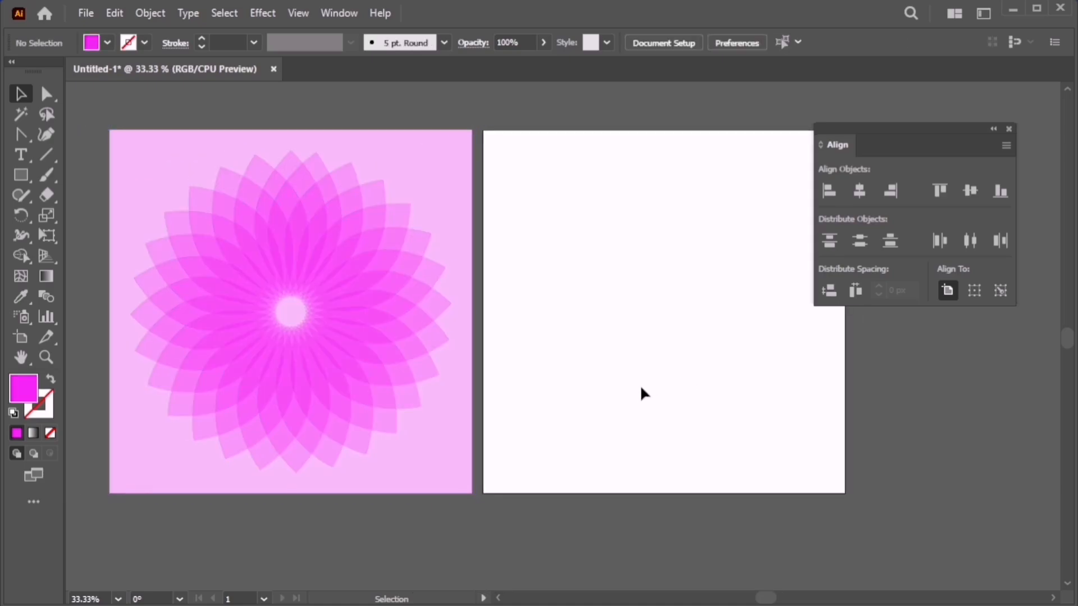
Draw a large circle on the second artboard and set its fill to black.
drag(24, 170, 113, 216)
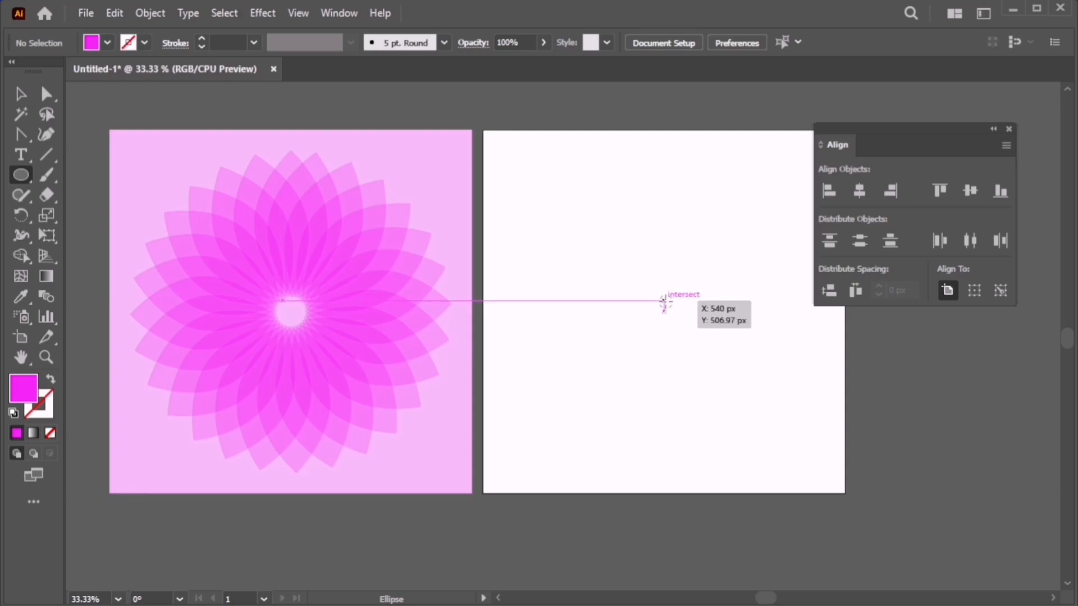
drag(664, 301, 834, 379)
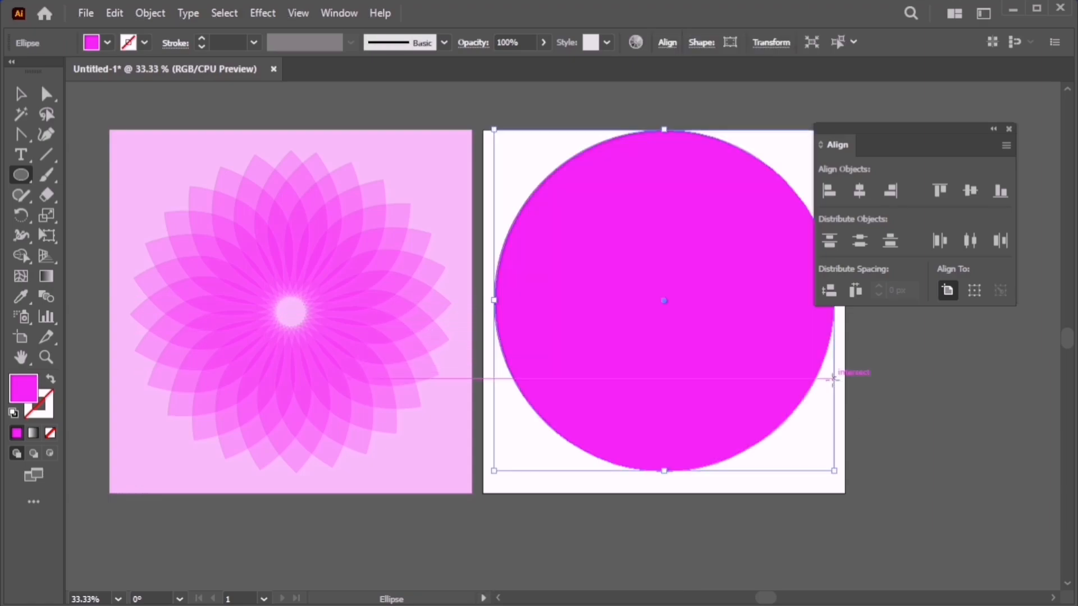
scroll(715, 378, right, 5)
key(v)
click(755, 368)
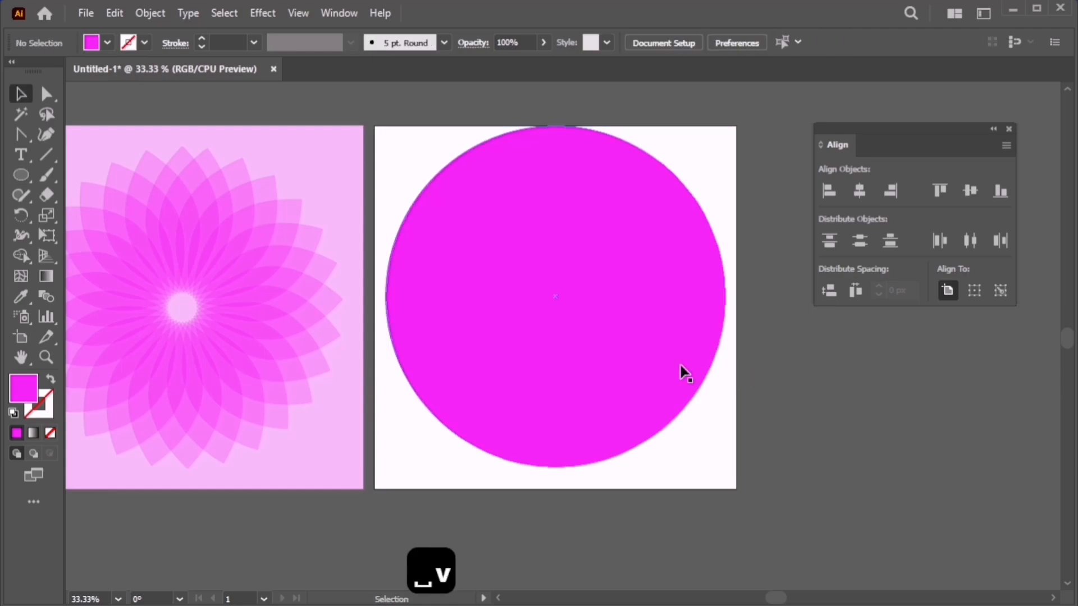
click(681, 373)
double_click(19, 389)
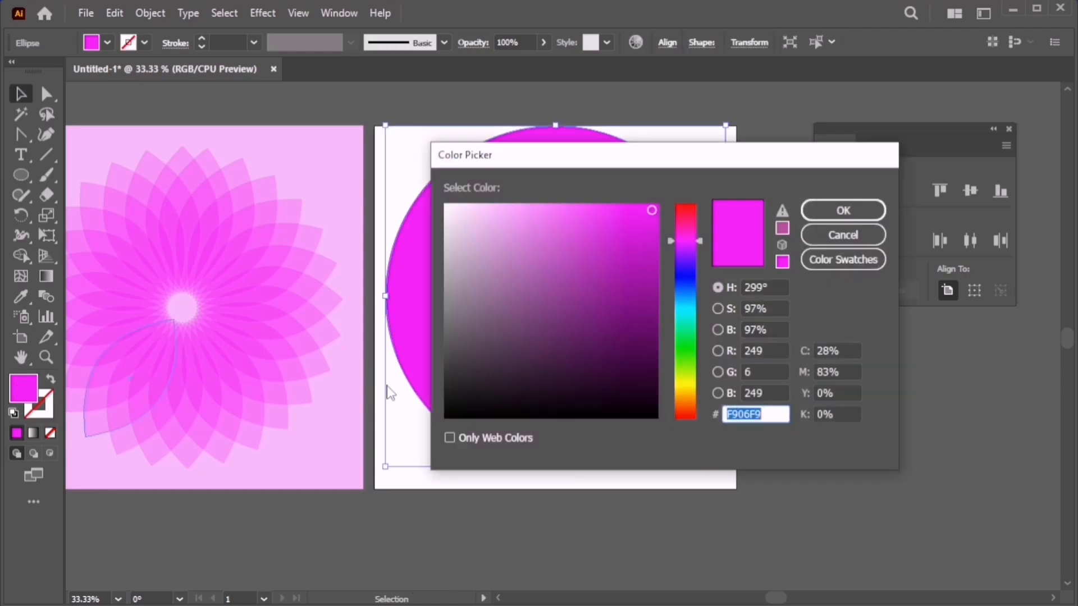
drag(447, 405, 443, 426)
Turn the circle into a 3 pt black outline with no fill.
click(839, 212)
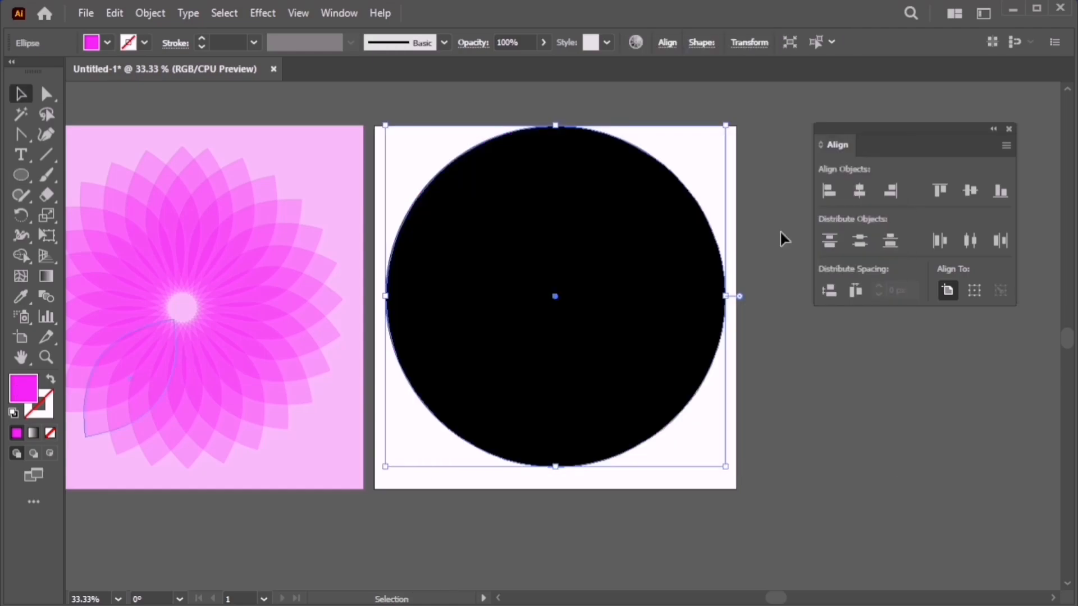
click(51, 381)
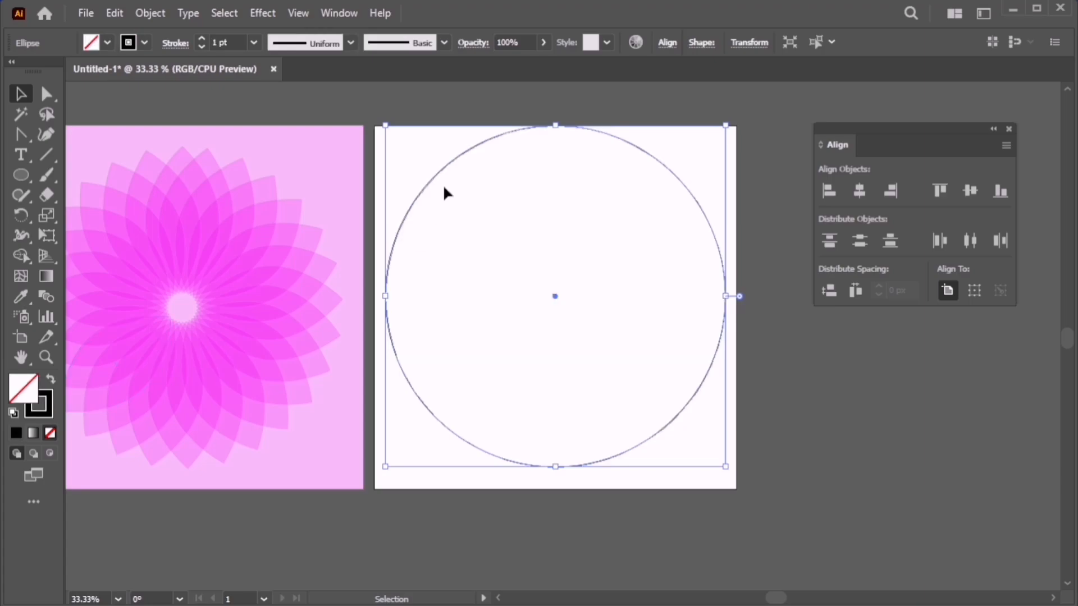
click(253, 43)
click(276, 153)
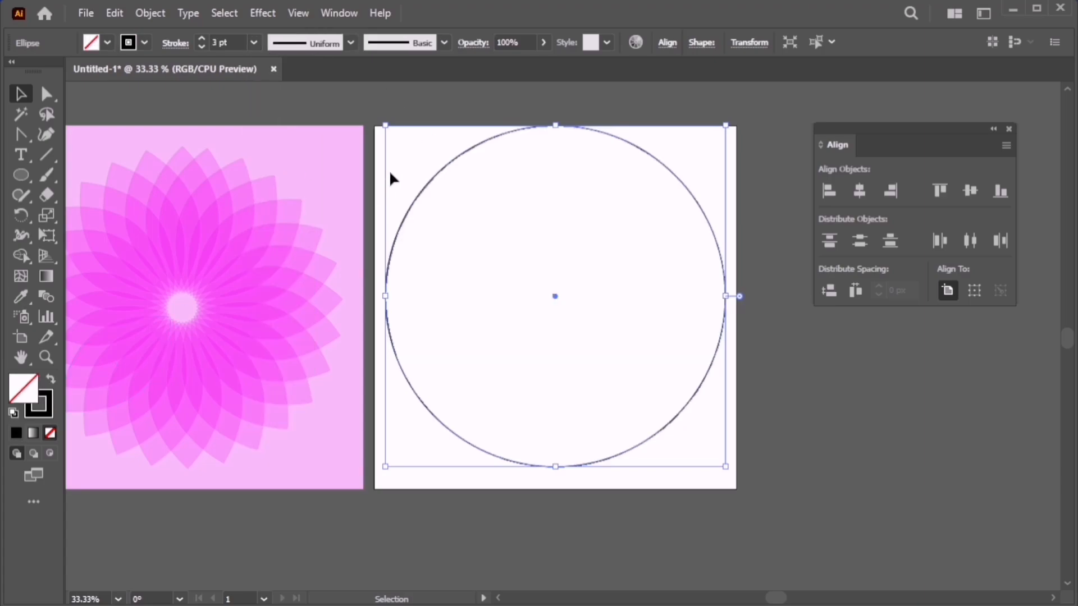
Centre the circle vertically on the artboard.
click(396, 164)
drag(405, 152, 511, 185)
click(962, 190)
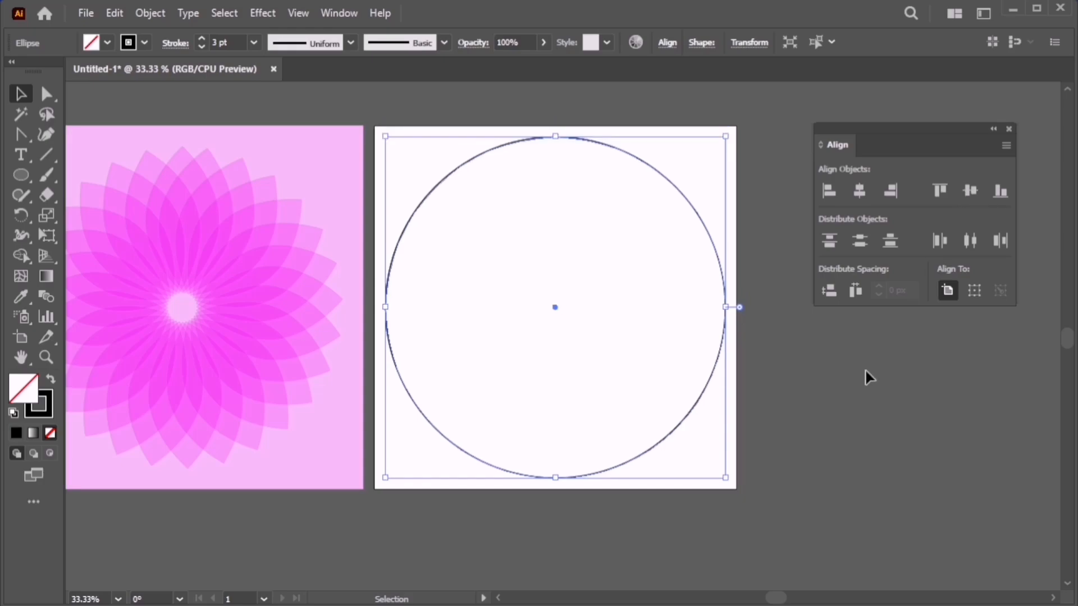
click(483, 262)
drag(411, 138, 560, 303)
Paste a copy in front and scale it down into a concentric inner circle of about 883 px.
key(a)
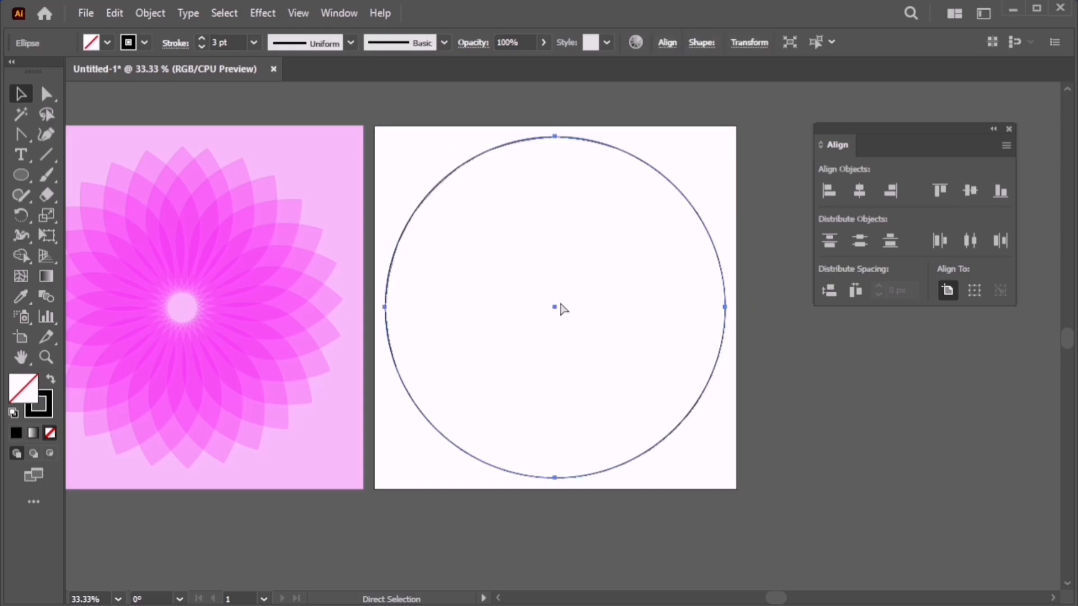
key(ctrl+c)
key(ctrl+v)
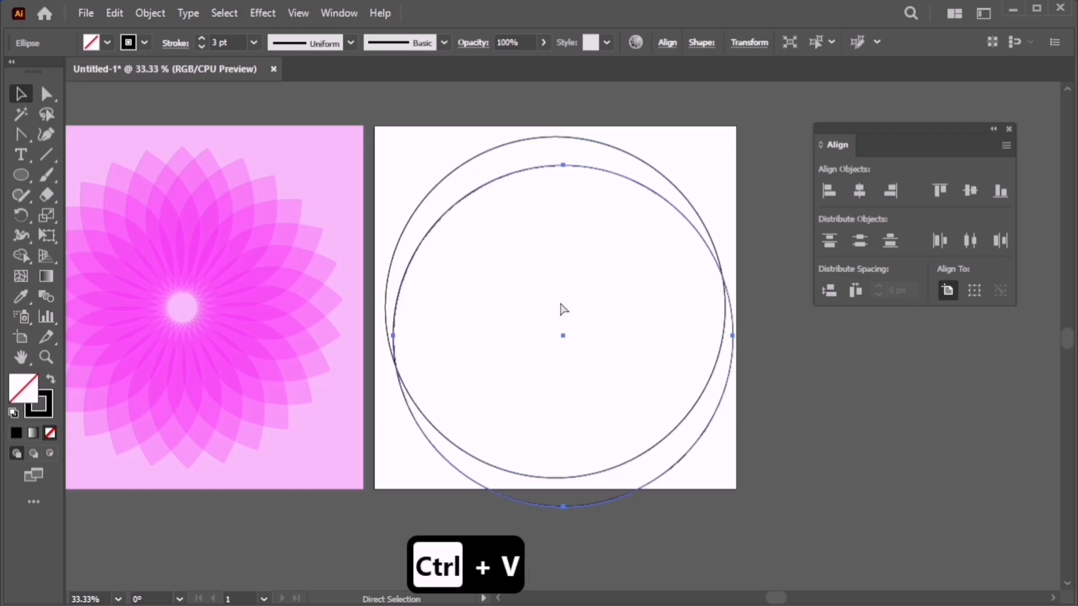
key(ctrl+z)
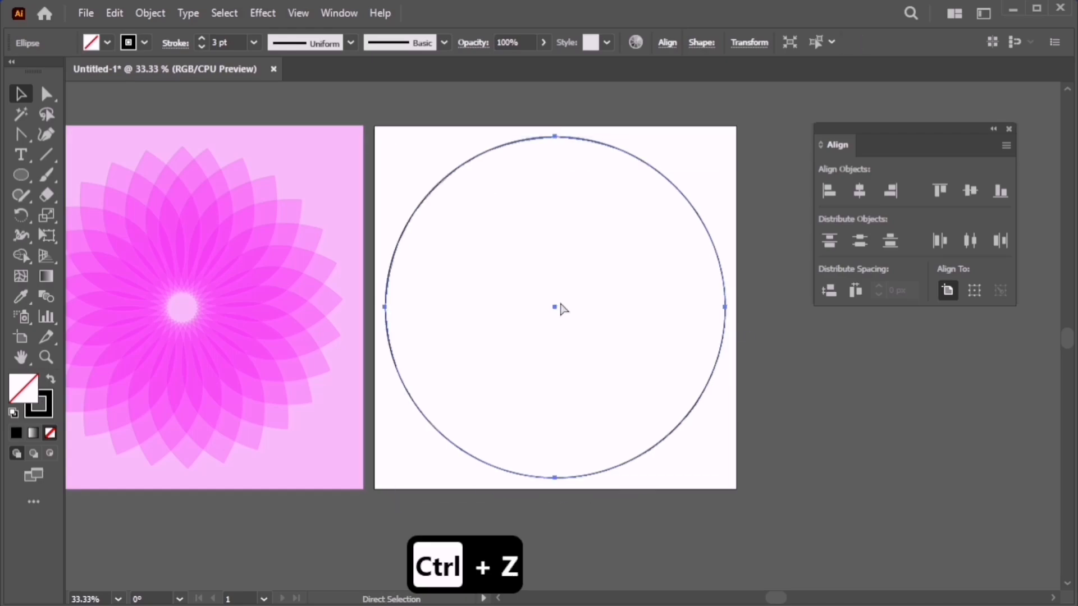
key(ctrl+c)
key(ctrl+f)
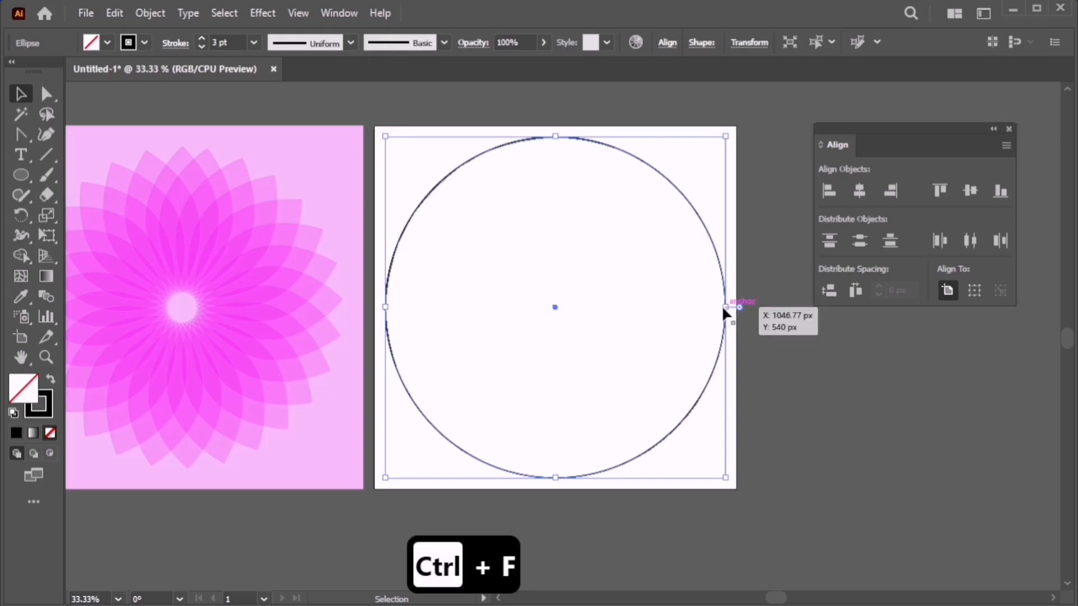
drag(724, 308, 700, 307)
click(784, 353)
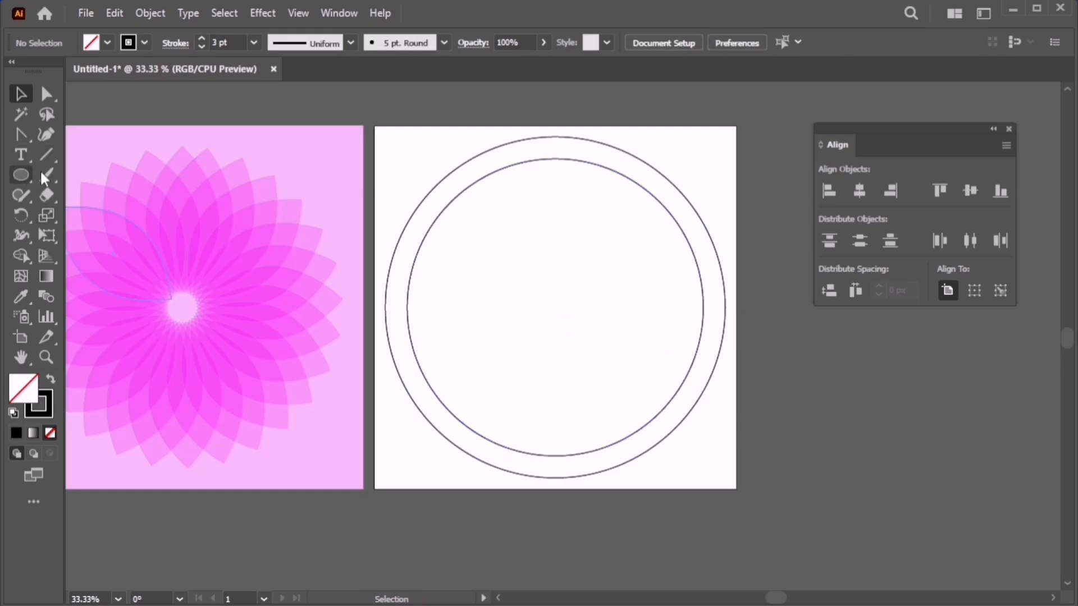
Paste a copy of the inner circle in front and shrink it into a solid black centre dot.
click(702, 328)
key(ctrl)
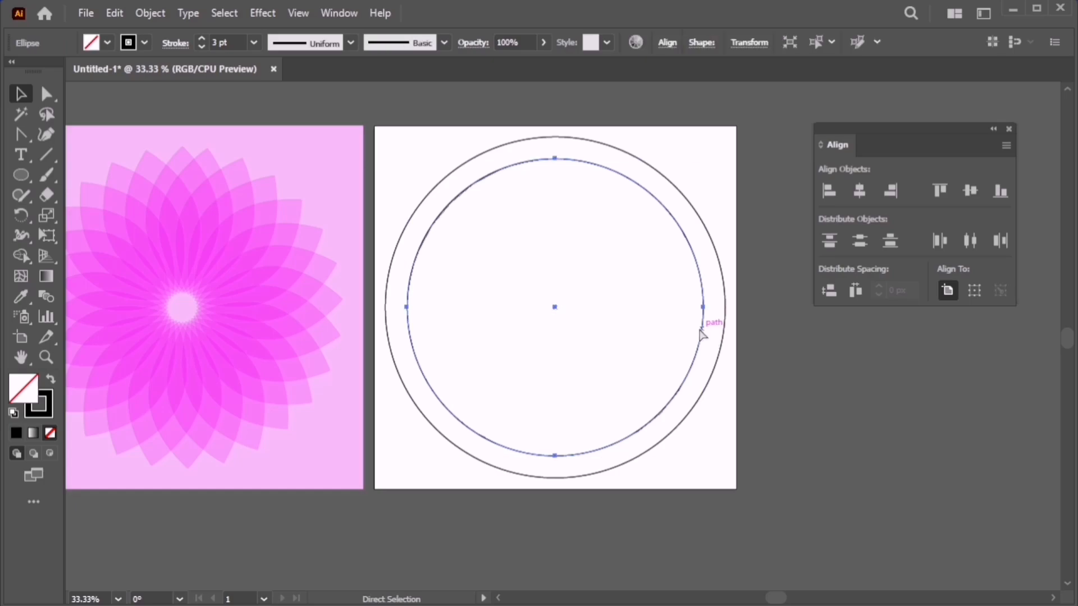
key(ctrl+c)
key(ctrl+f)
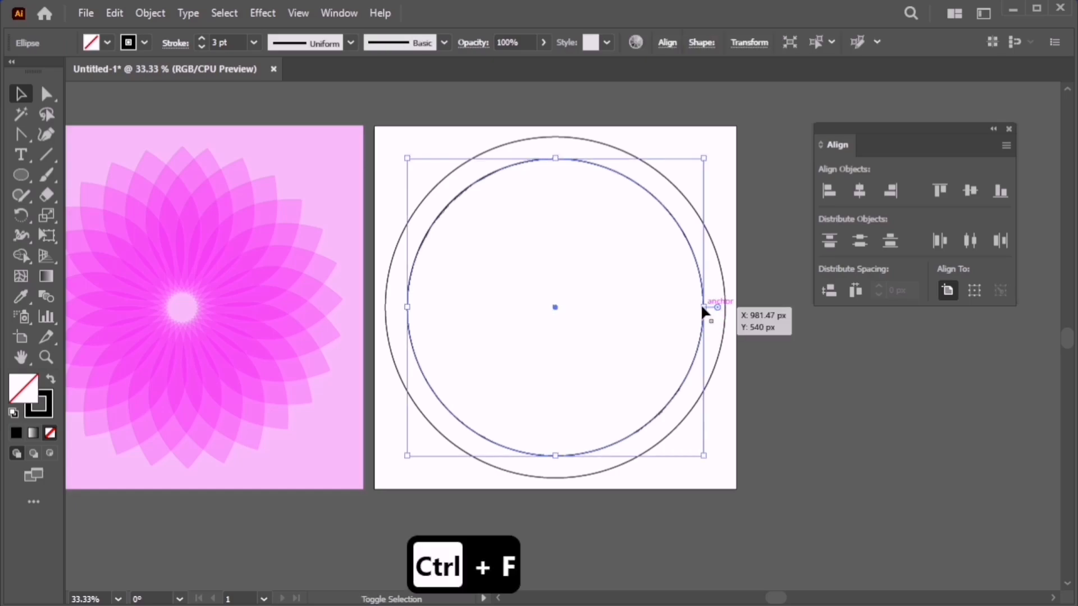
drag(709, 307, 566, 312)
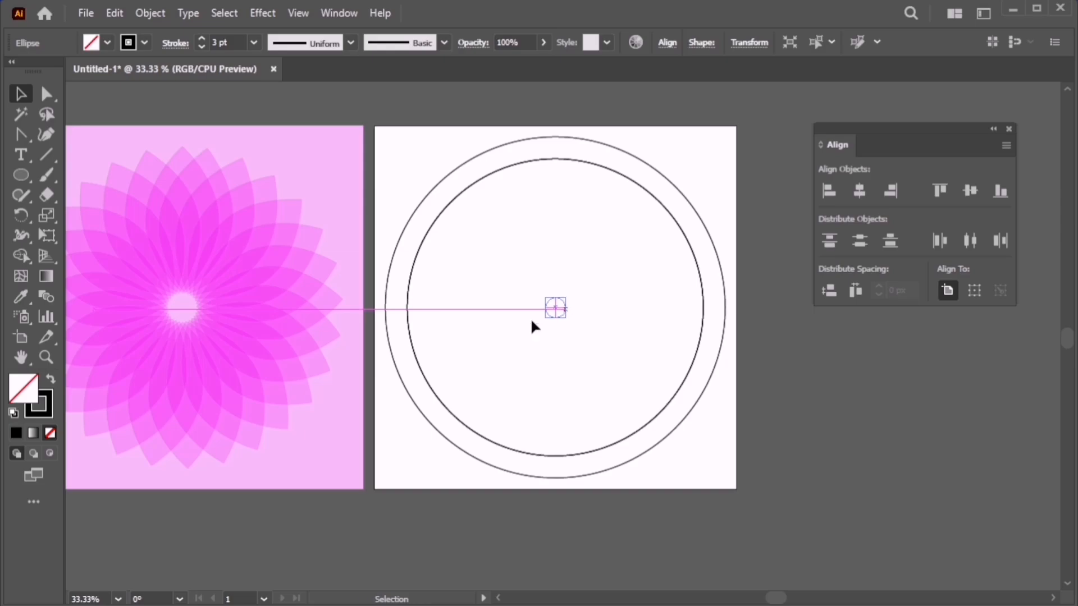
click(51, 380)
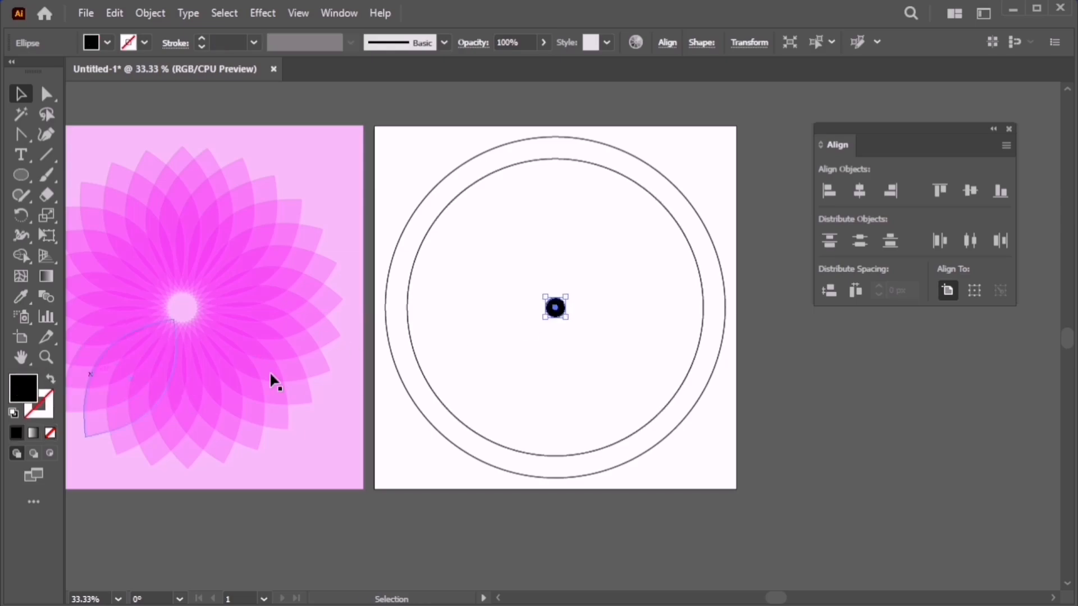
click(635, 354)
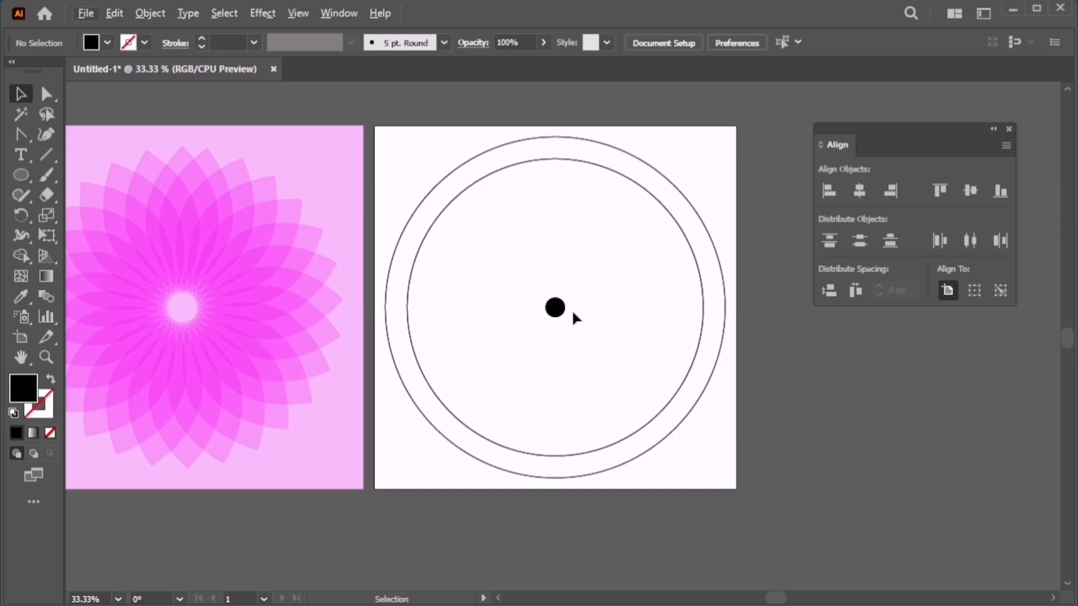
Duplicate the black dot straight up so it sits at the inner circle's top.
key(m)
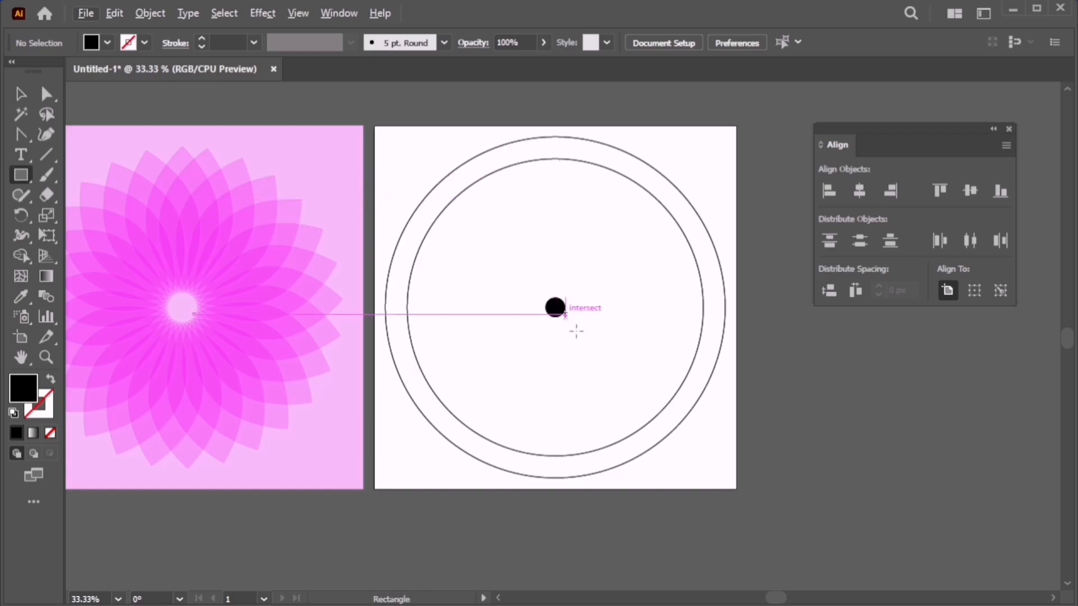
key(alt+v)
click(602, 319)
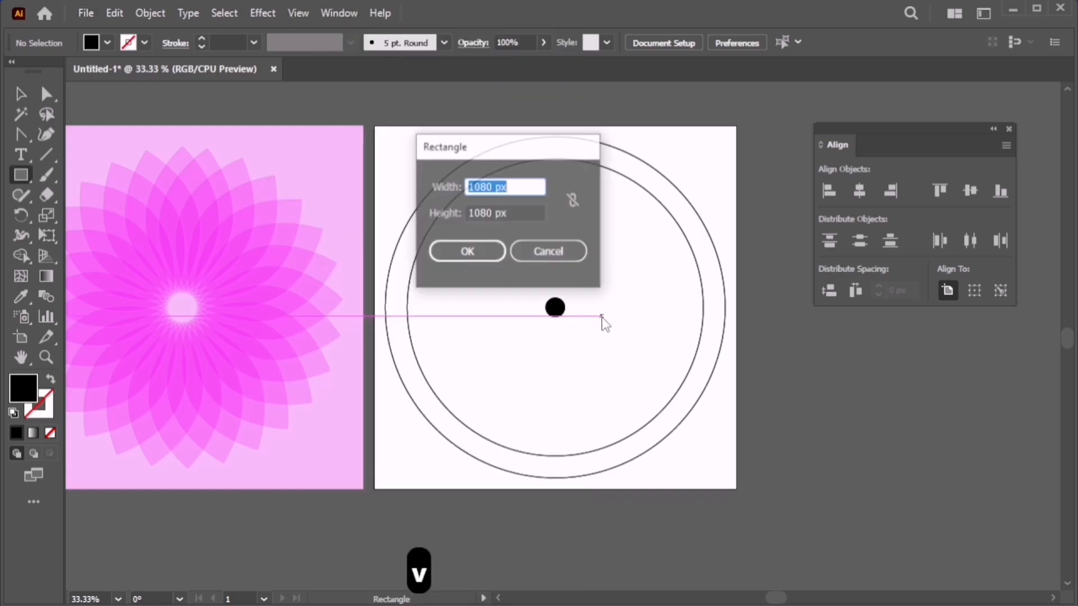
click(561, 251)
key(v)
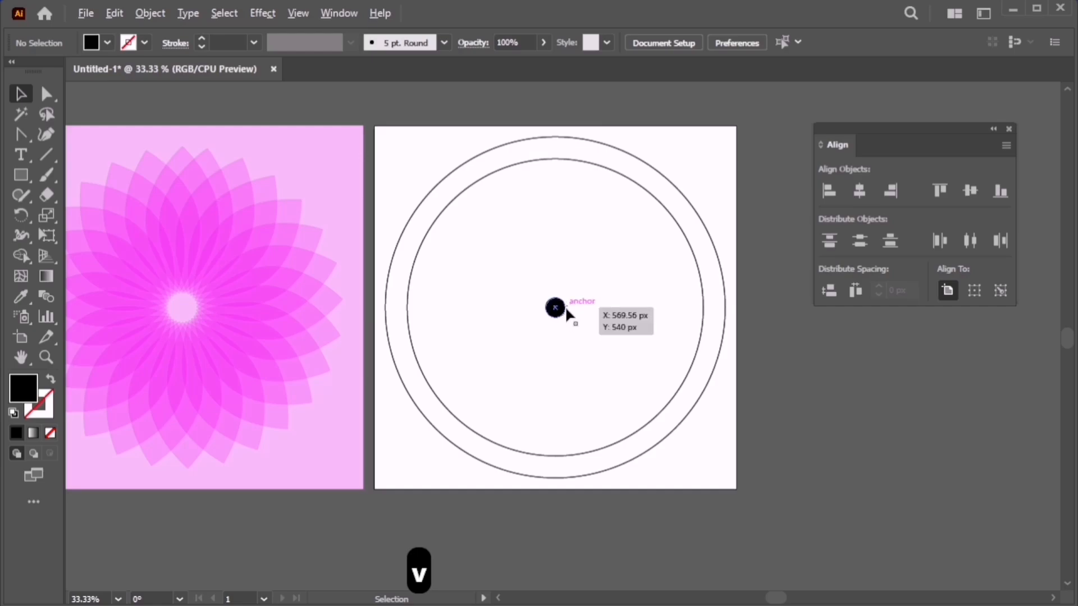
drag(564, 305, 567, 184)
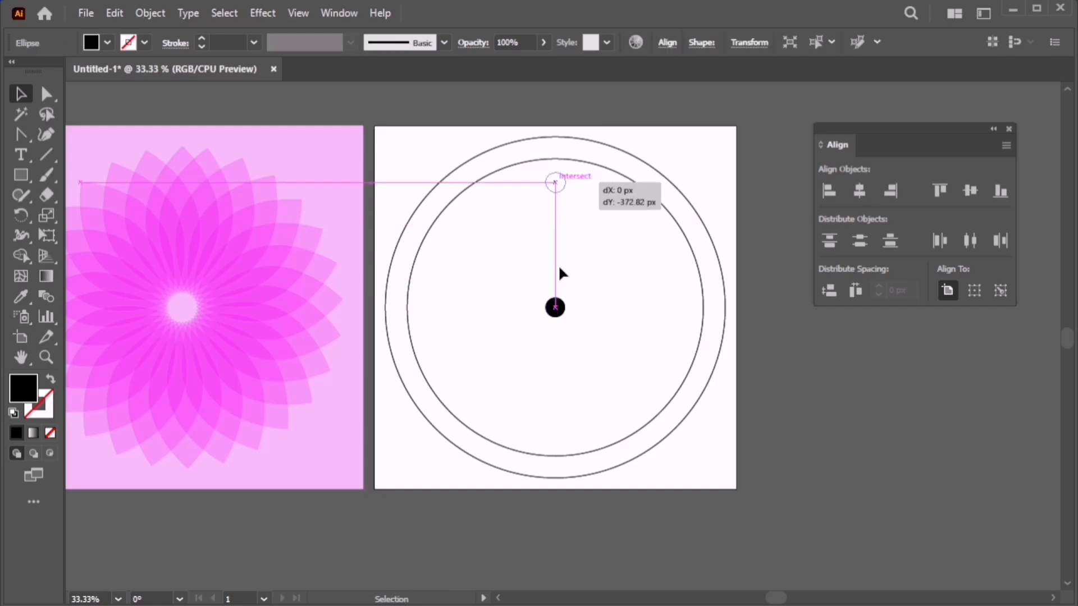
key(r)
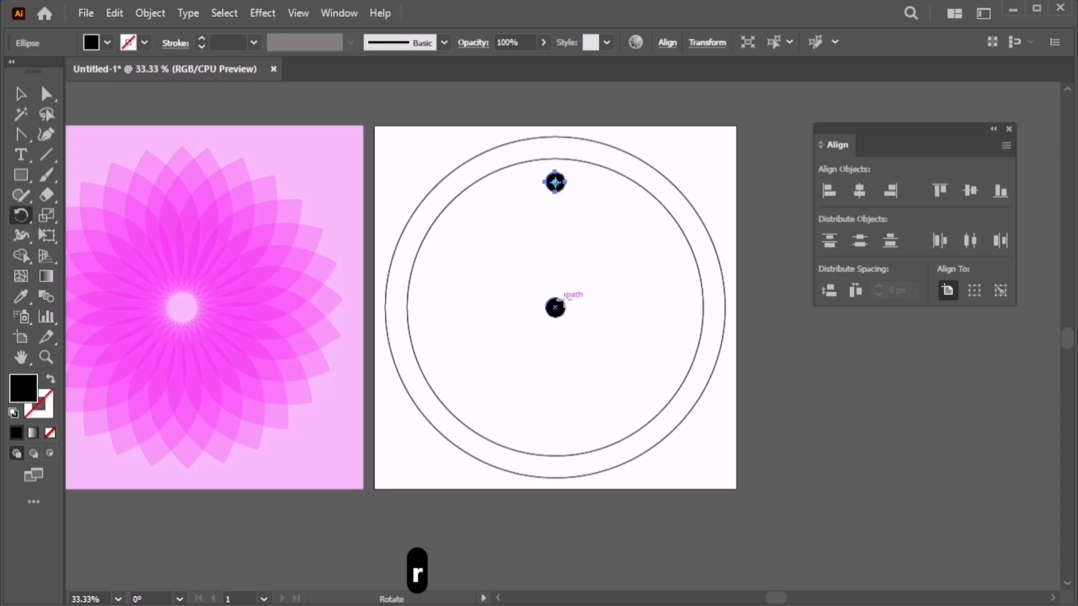
Copy the top dot rotated 360/12 (30°) around the centre dot.
click(20, 94)
click(654, 227)
click(556, 182)
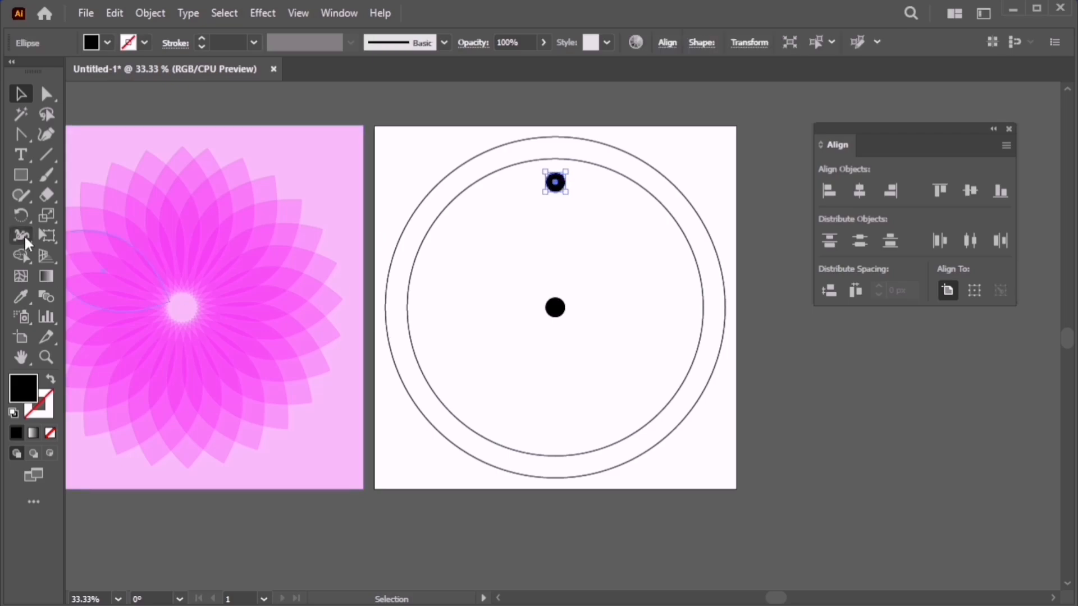
click(21, 214)
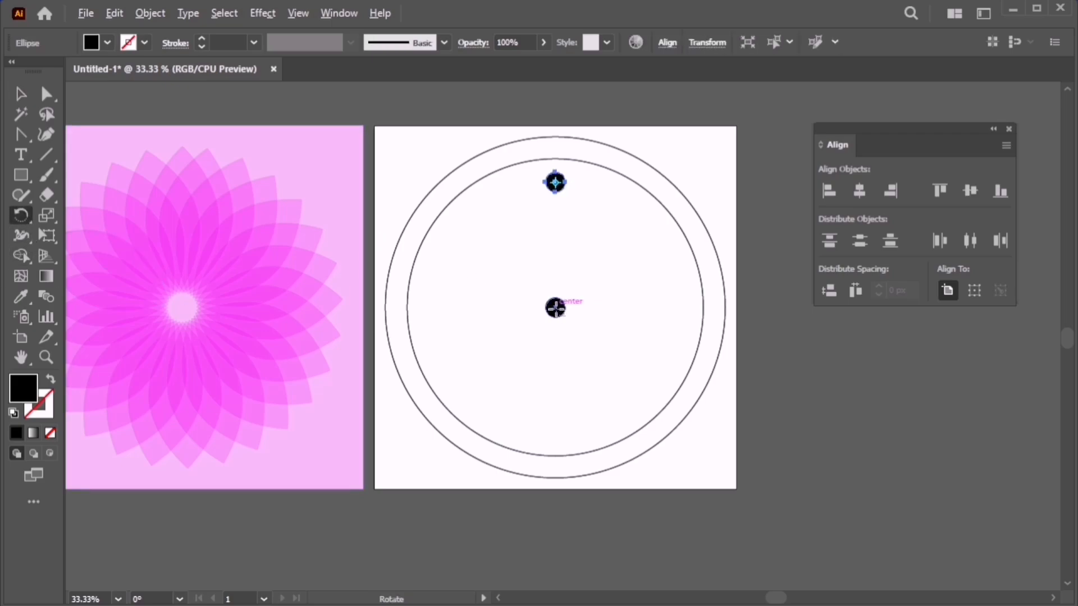
alt+click(556, 307)
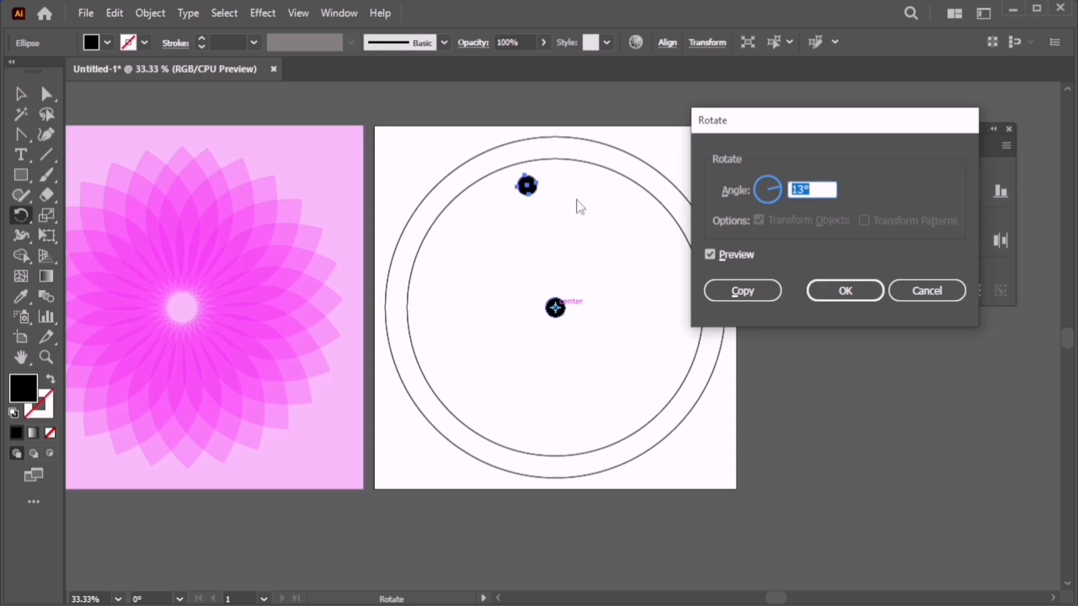
drag(828, 136, 784, 133)
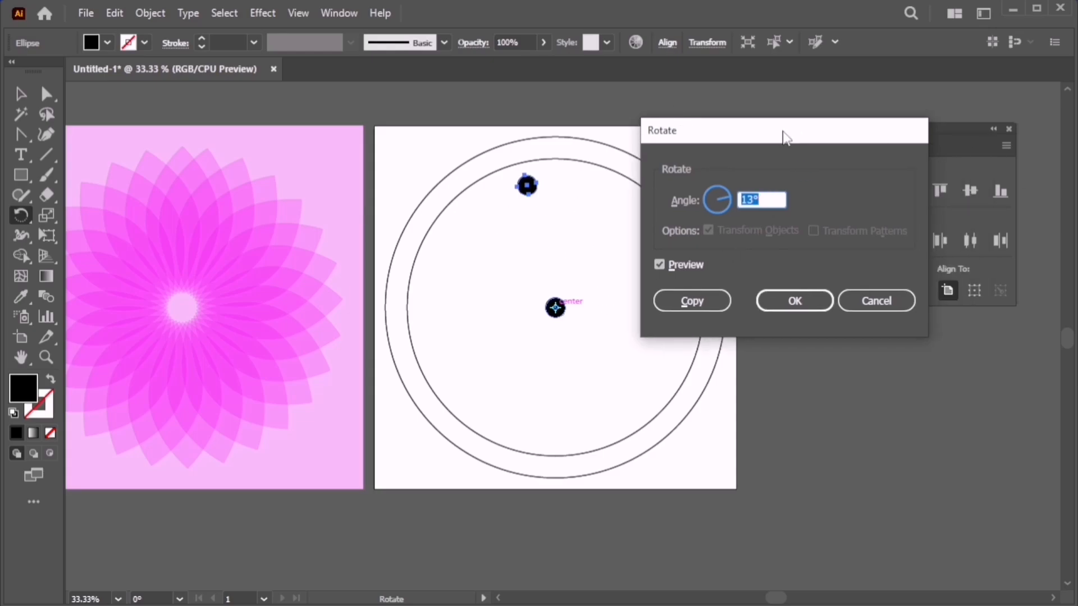
text(36)
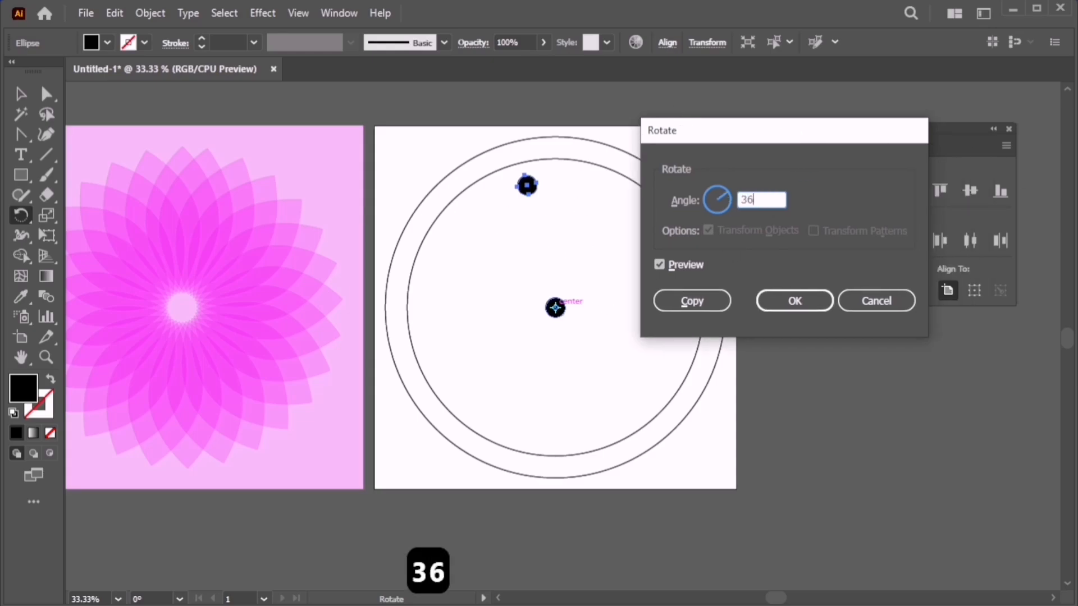
text(0/)
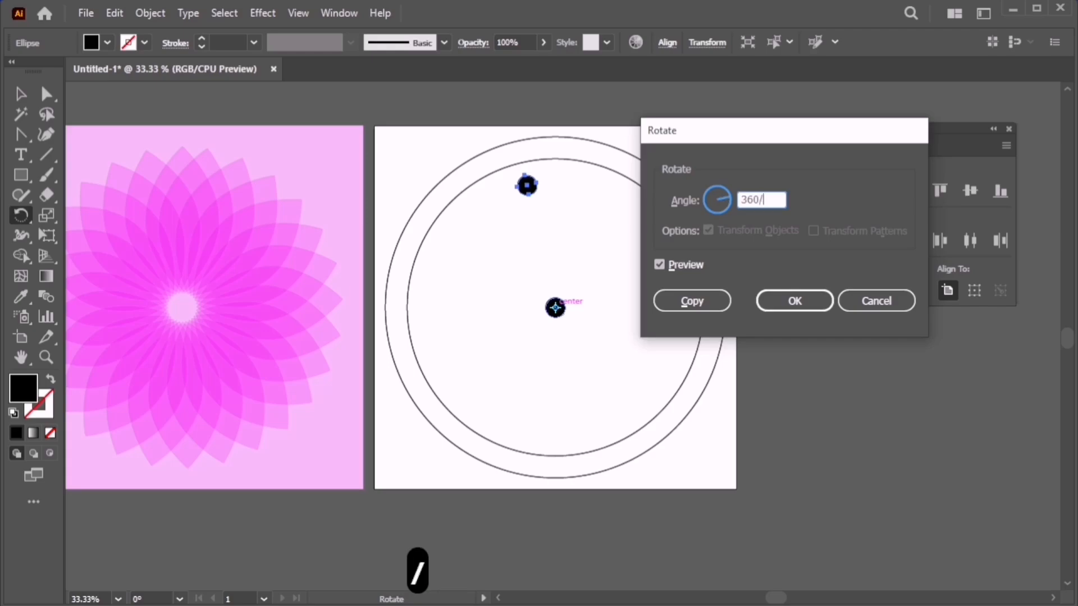
text(12)
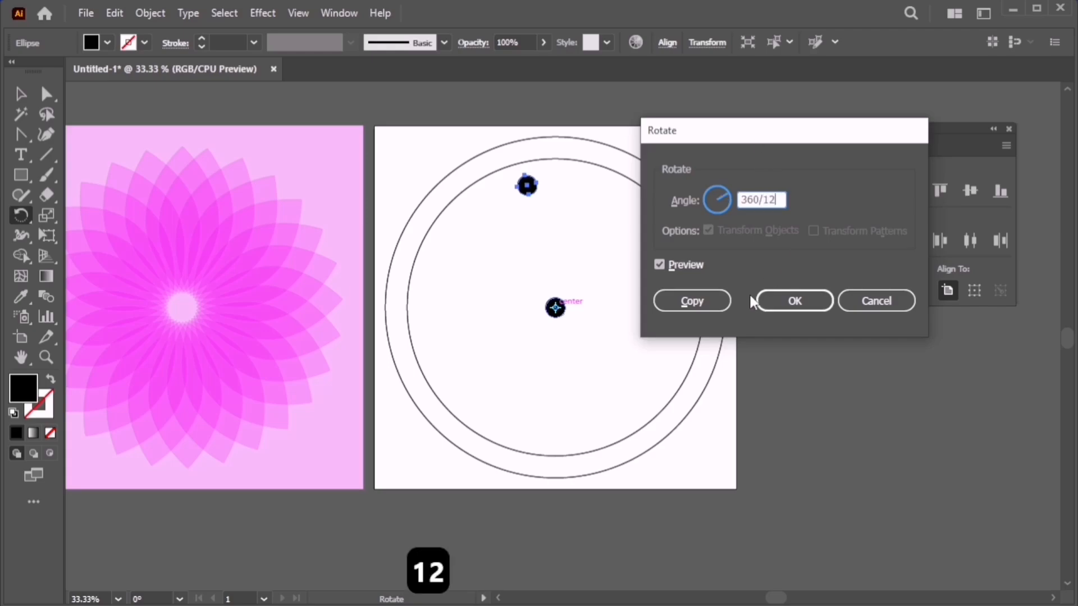
click(721, 303)
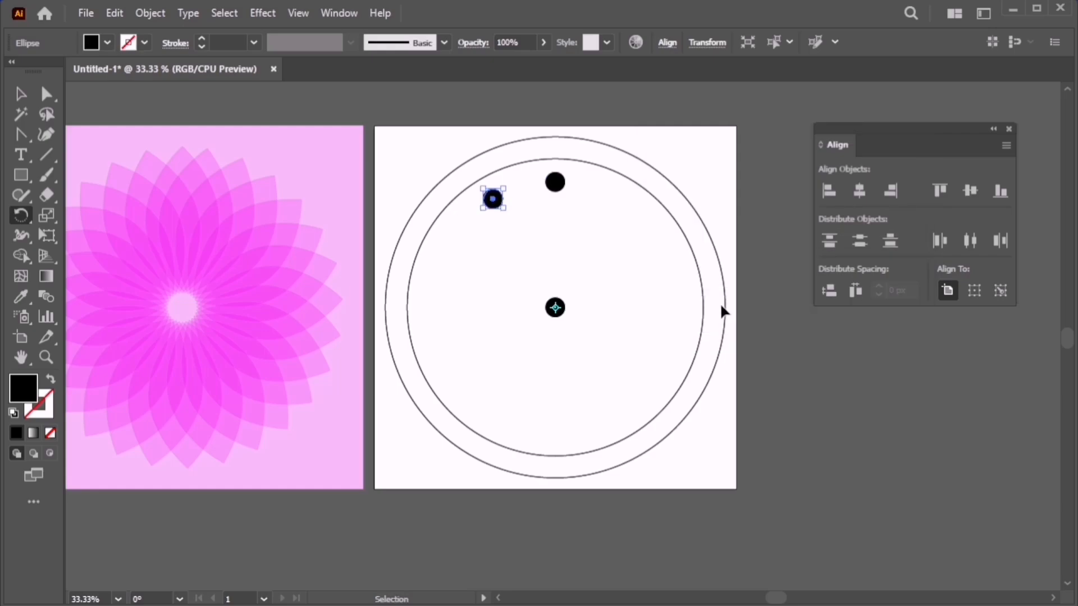
Repeat the 30° rotated copy until twelve hour dots surround the centre.
key(ctrl+d)
key(ctrl+d)
key(ctrl+d)
key(ctrl+d)
key(ctrl+d)
key(ctrl+d)
key(ctrl+d)
key(ctrl+d)
key(ctrl+d)
key(ctrl+d)
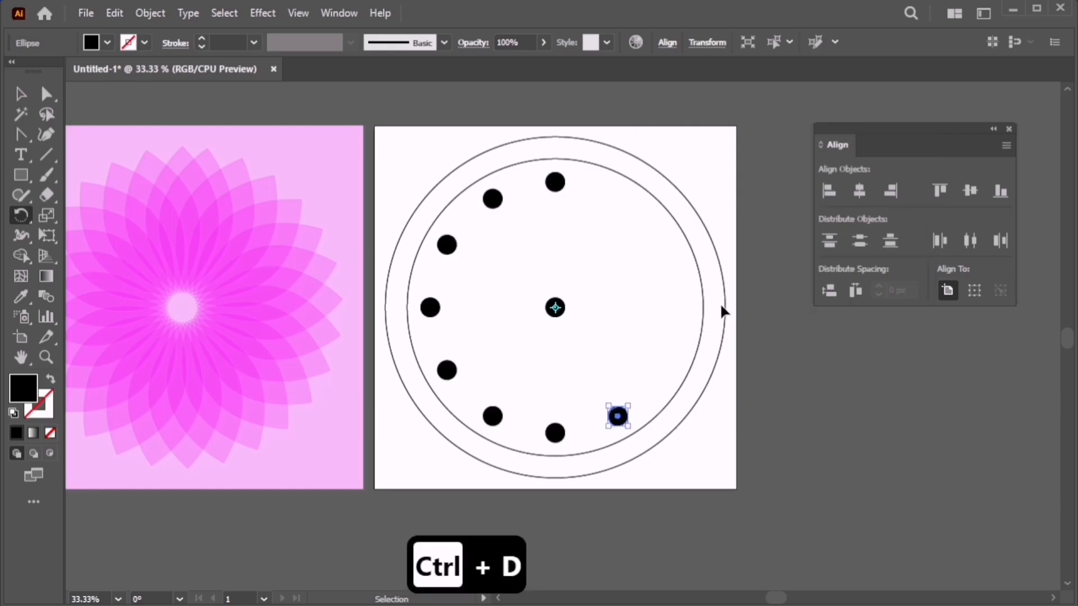
key(r)
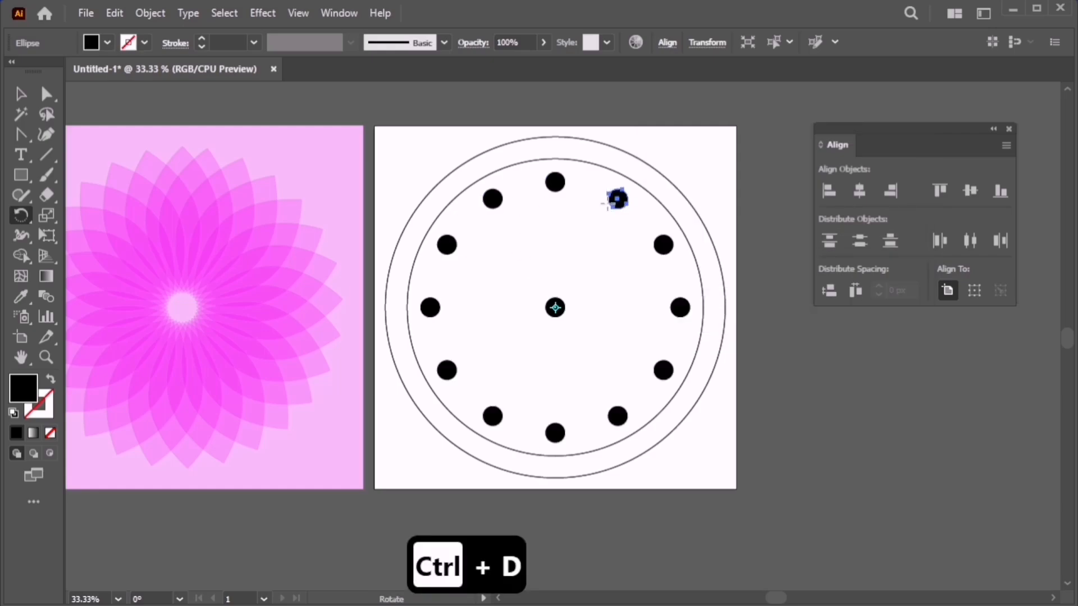
key(v)
click(592, 320)
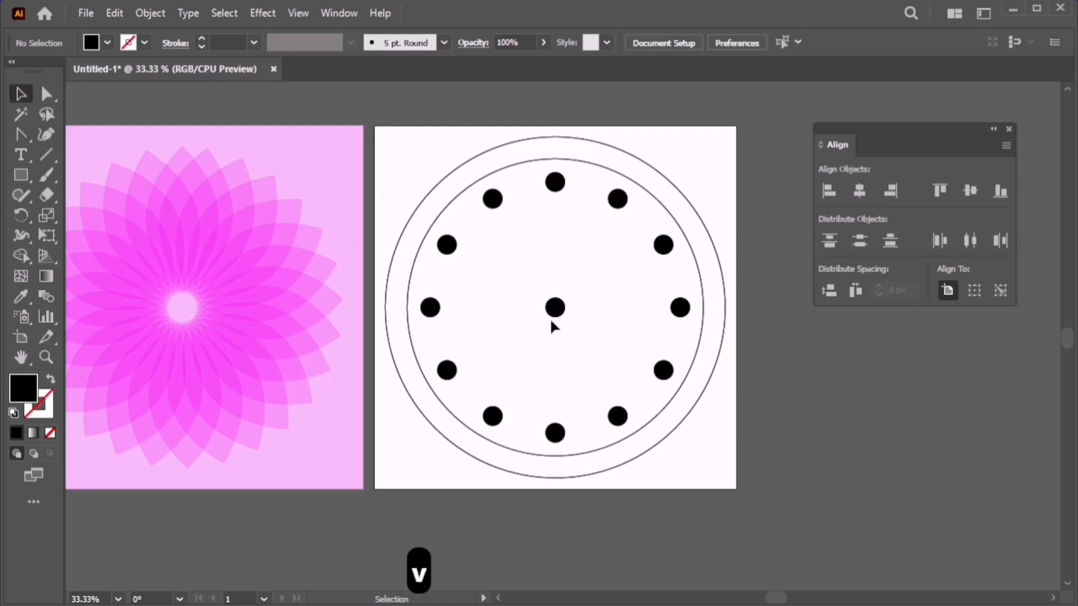
Check the centre dot, then select the outer circle.
click(558, 308)
click(609, 287)
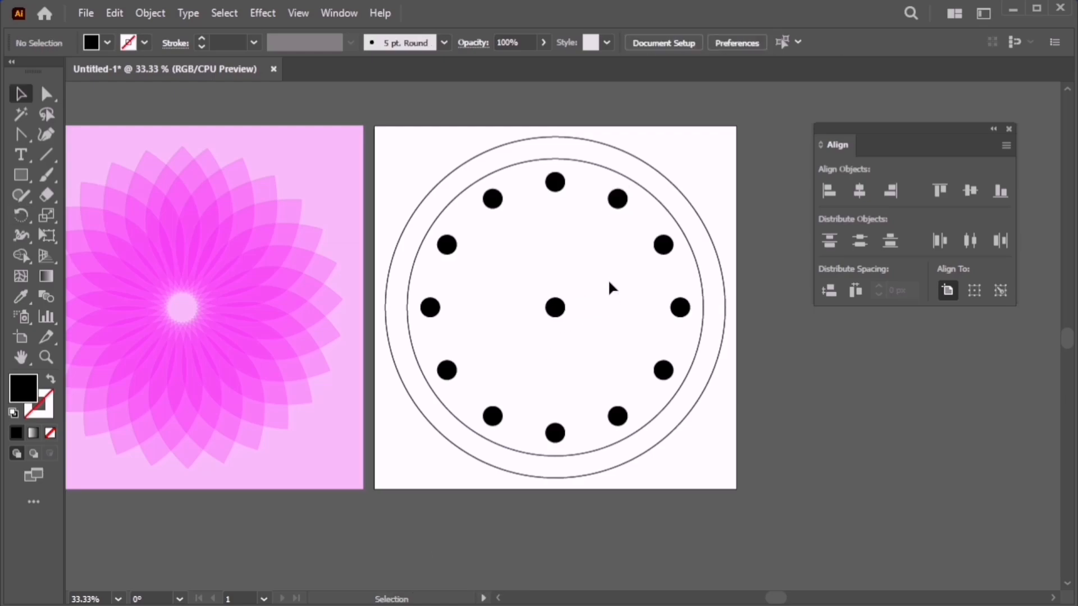
scroll(614, 326, down, 1)
scroll(614, 325, up, 1)
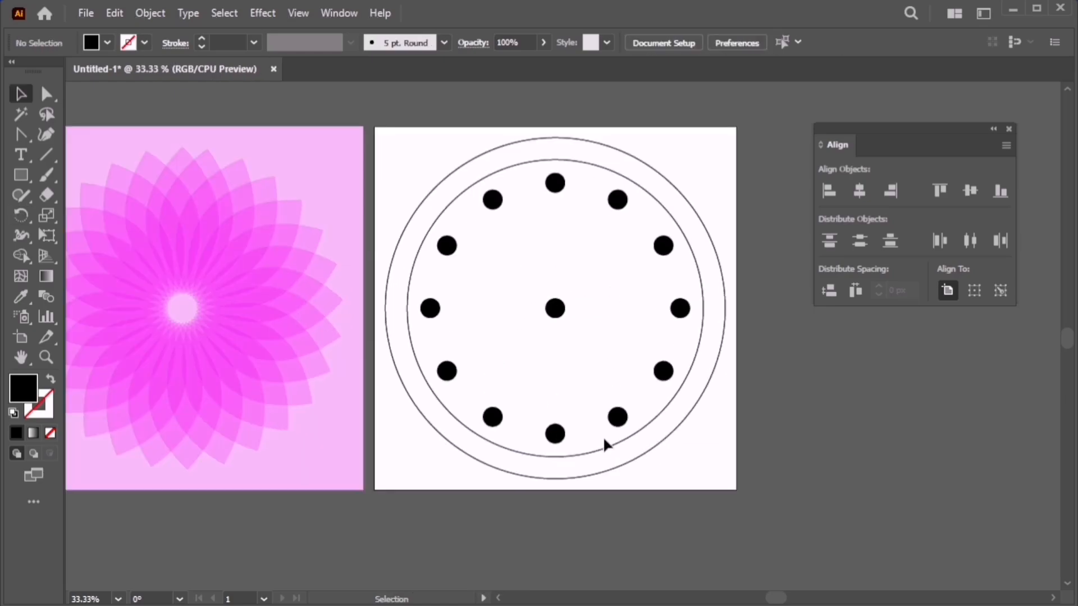
click(598, 478)
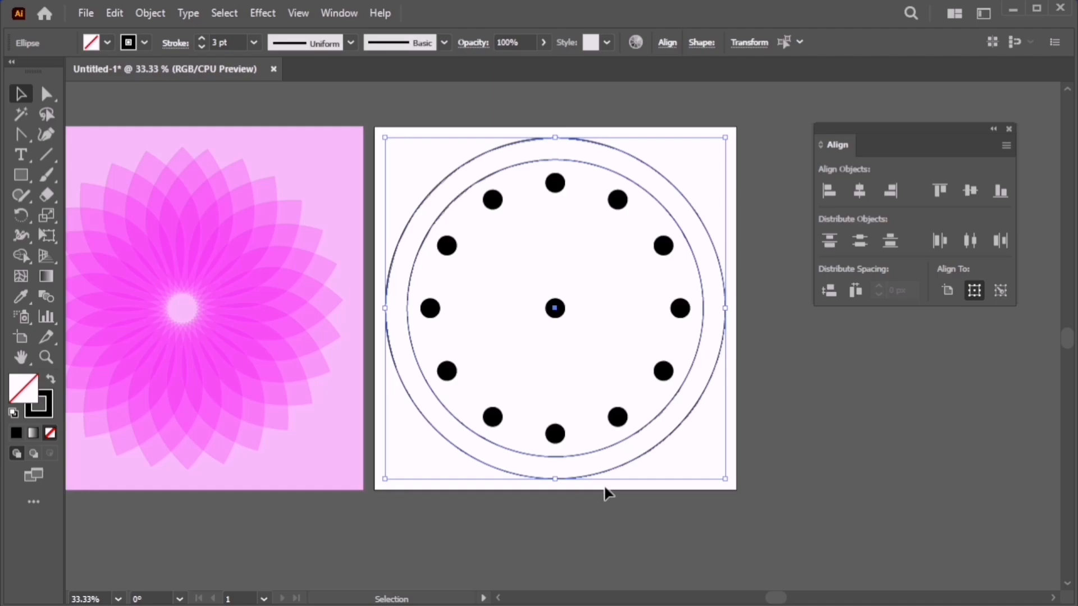
Give the outer circle a black fill and subtract the inner disc with Shape Builder, leaving a black ring.
click(50, 381)
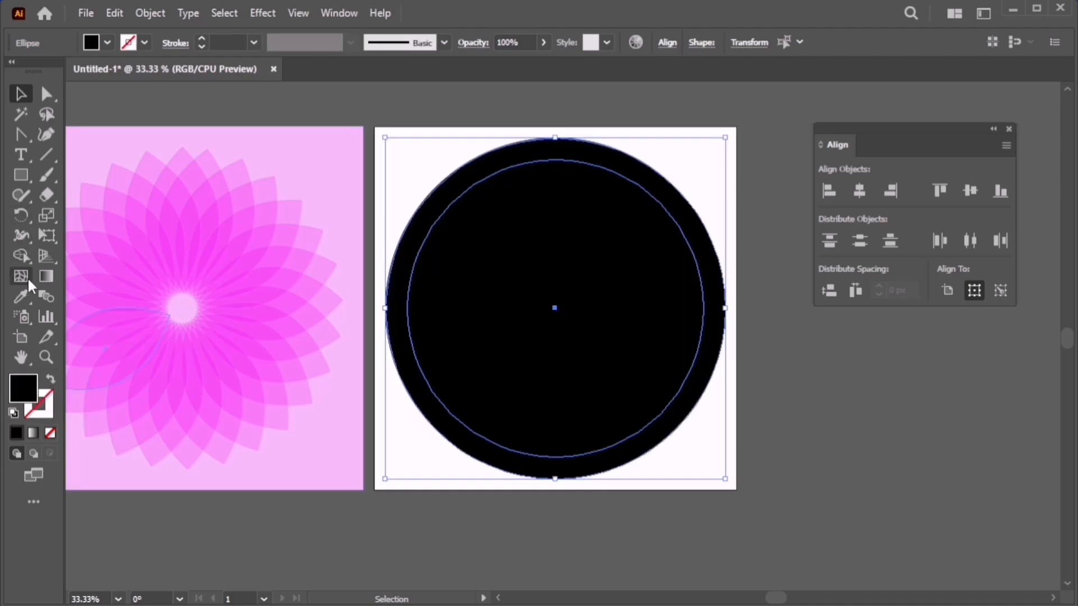
key(ctrl+a)
click(22, 255)
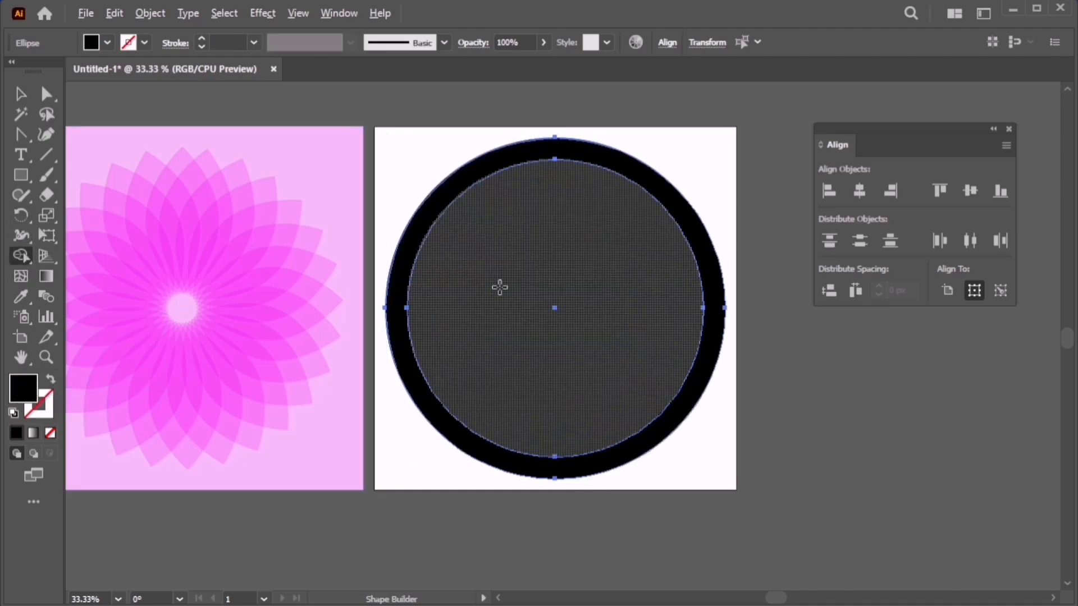
key(Caps_Lock)
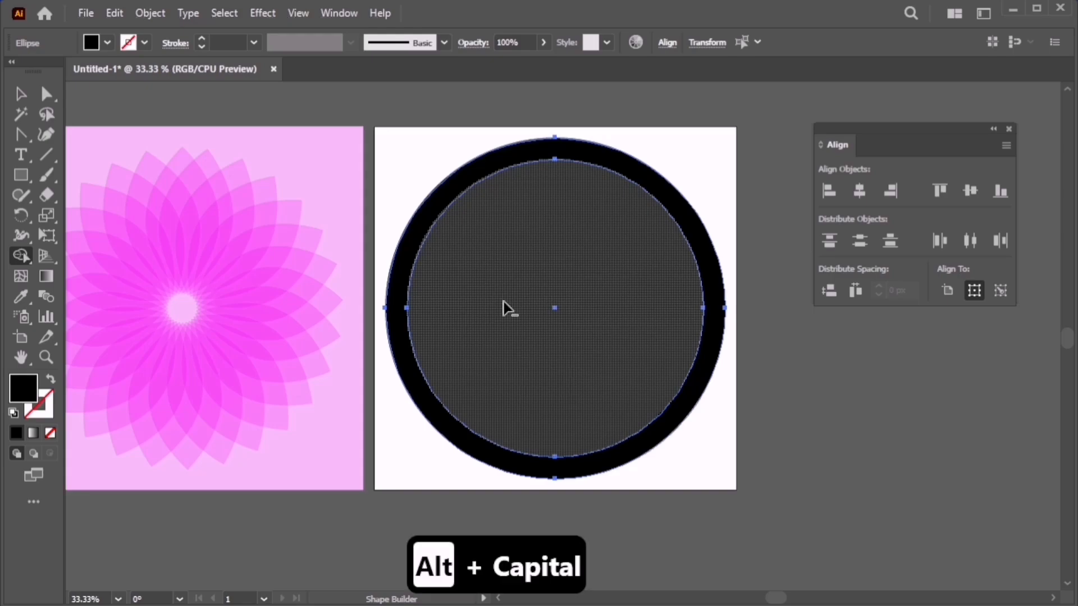
alt+click(500, 305)
key(v)
click(815, 388)
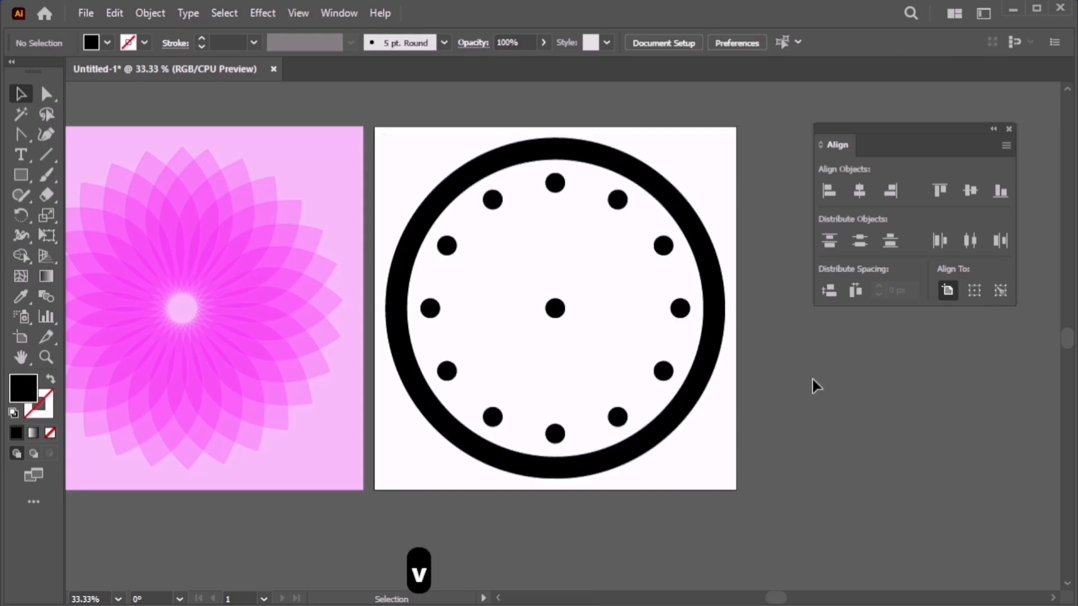
Delete the hour dots one by one from 12 o'clock down the right side.
click(559, 185)
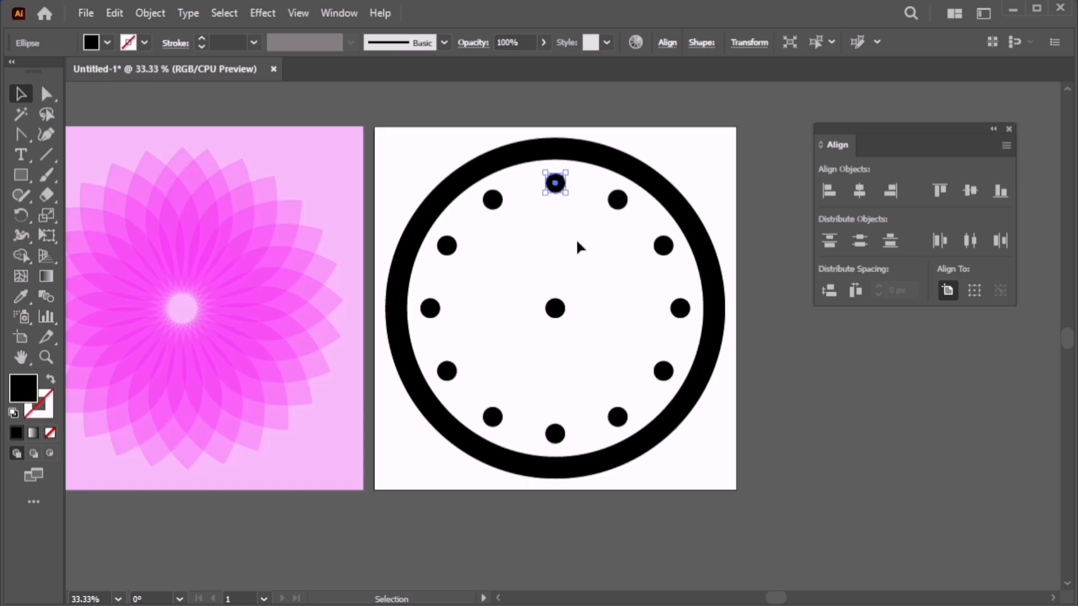
key(Delete)
click(617, 200)
key(Delete)
click(662, 245)
key(Delete)
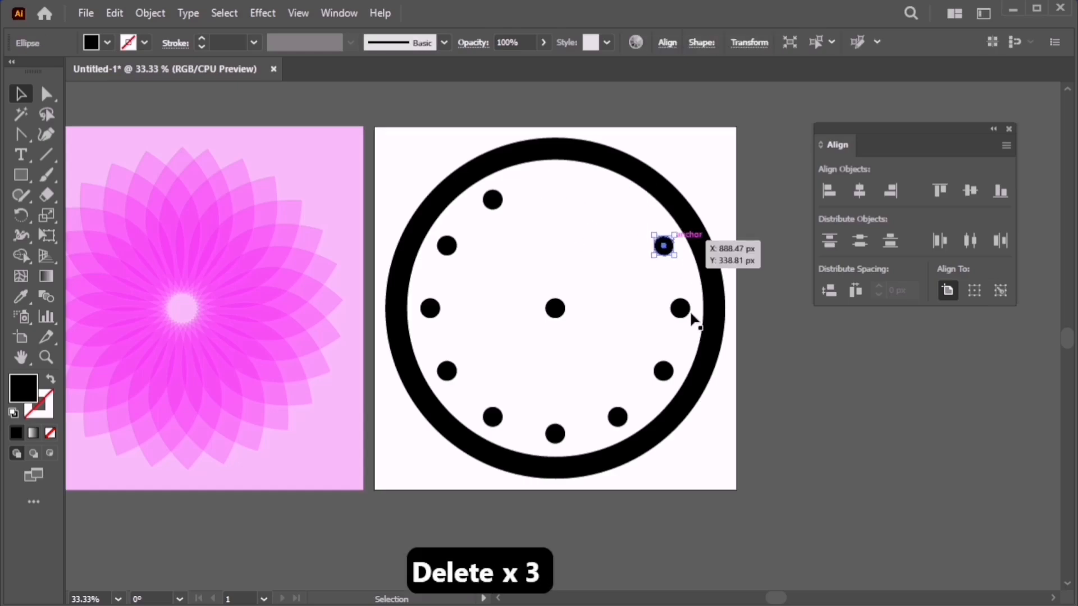
key(Delete)
click(680, 308)
key(Delete)
click(663, 370)
key(Delete)
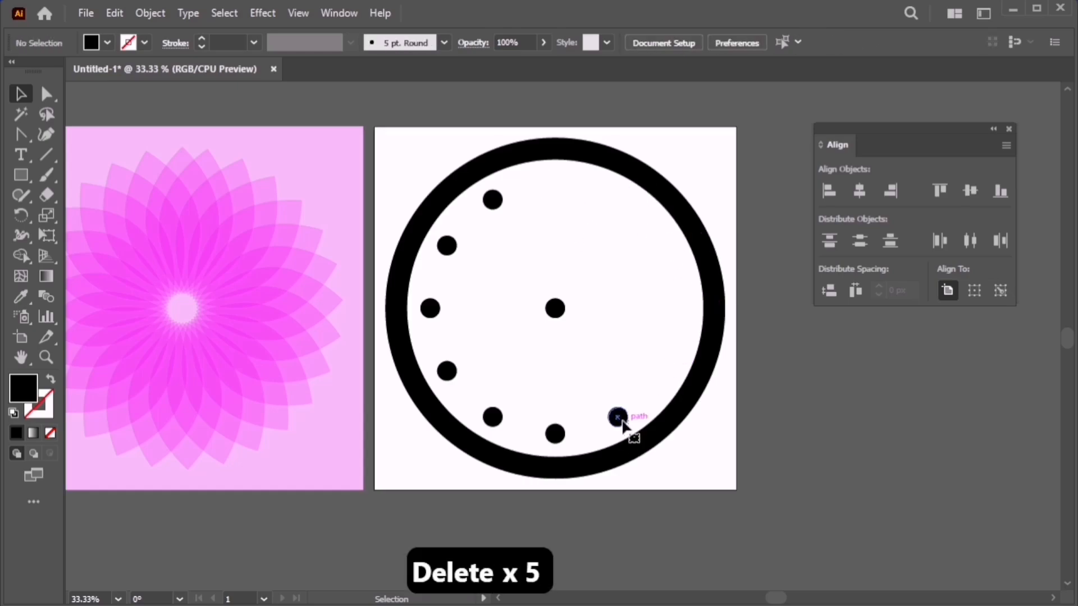
click(617, 417)
key(Delete)
Delete the bottom and four left dots, keeping the ring, then draw a thin bar up to 12 o'clock.
click(555, 433)
key(Delete)
click(492, 417)
key(Delete)
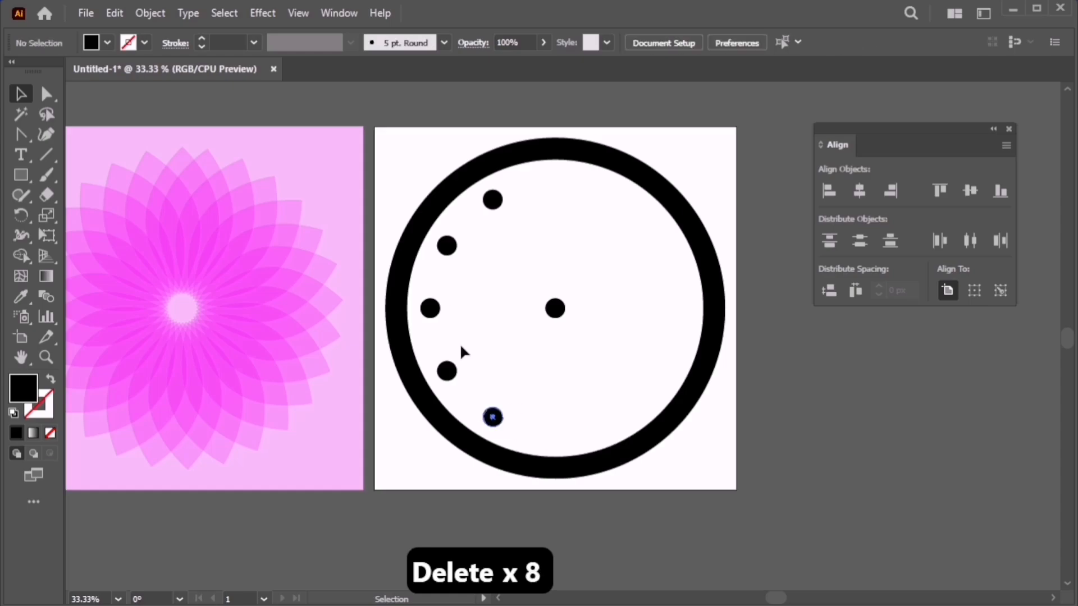
drag(414, 139, 499, 388)
shift+click(492, 467)
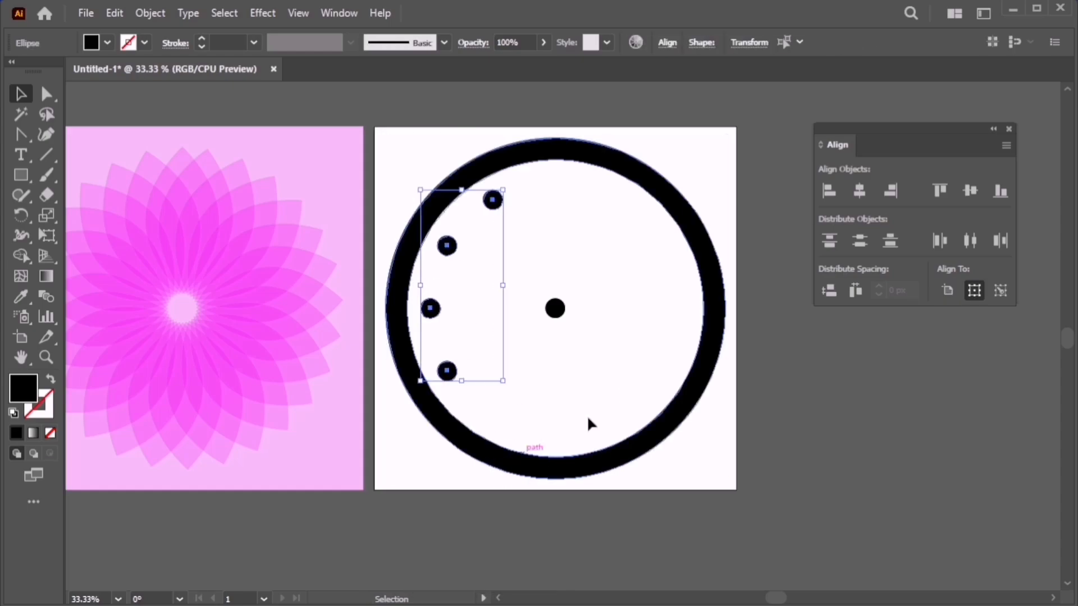
key(Delete)
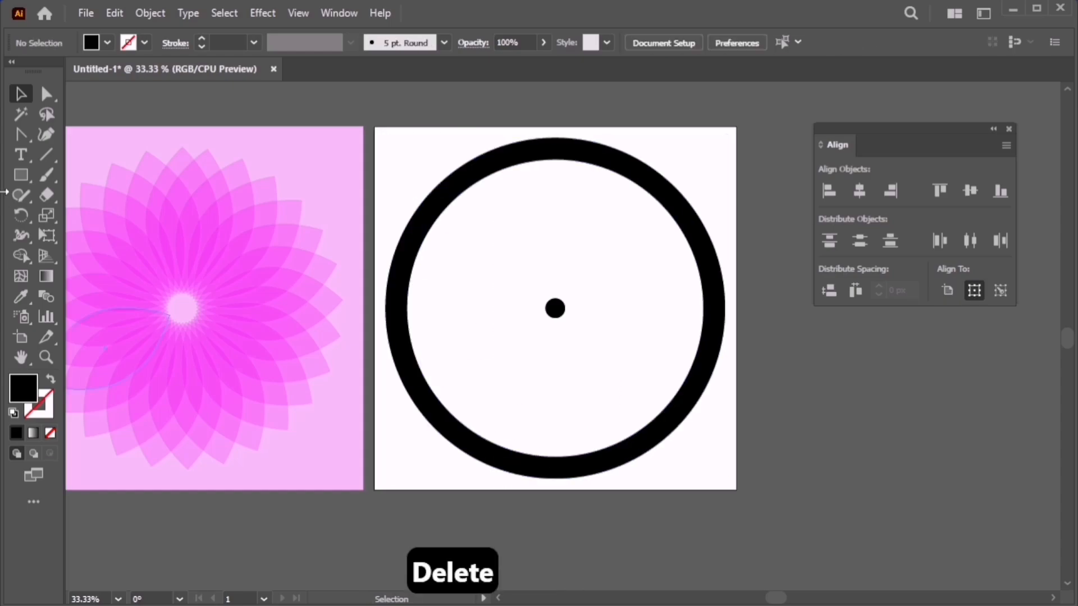
click(21, 175)
drag(555, 308, 565, 201)
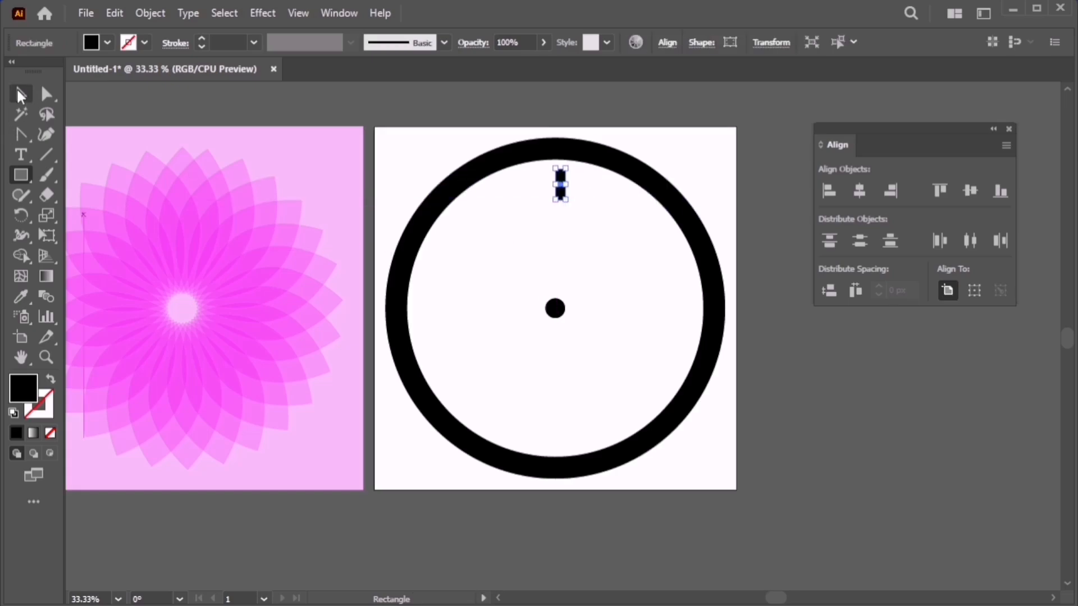
Center the bar horizontally on the centre dot used as key object.
key(v)
shift+click(558, 310)
click(556, 308)
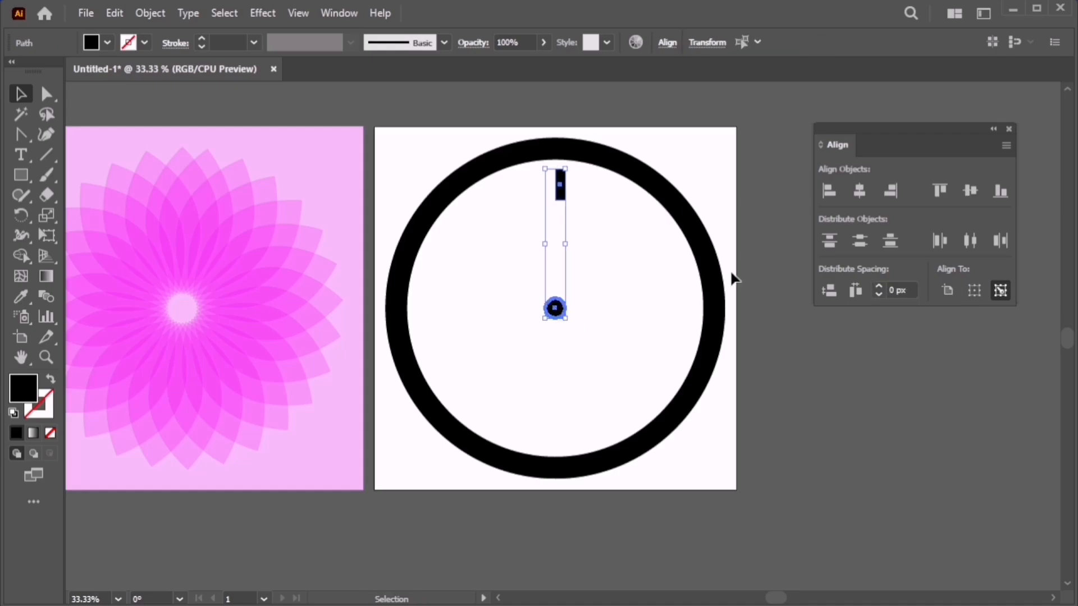
click(859, 191)
click(554, 206)
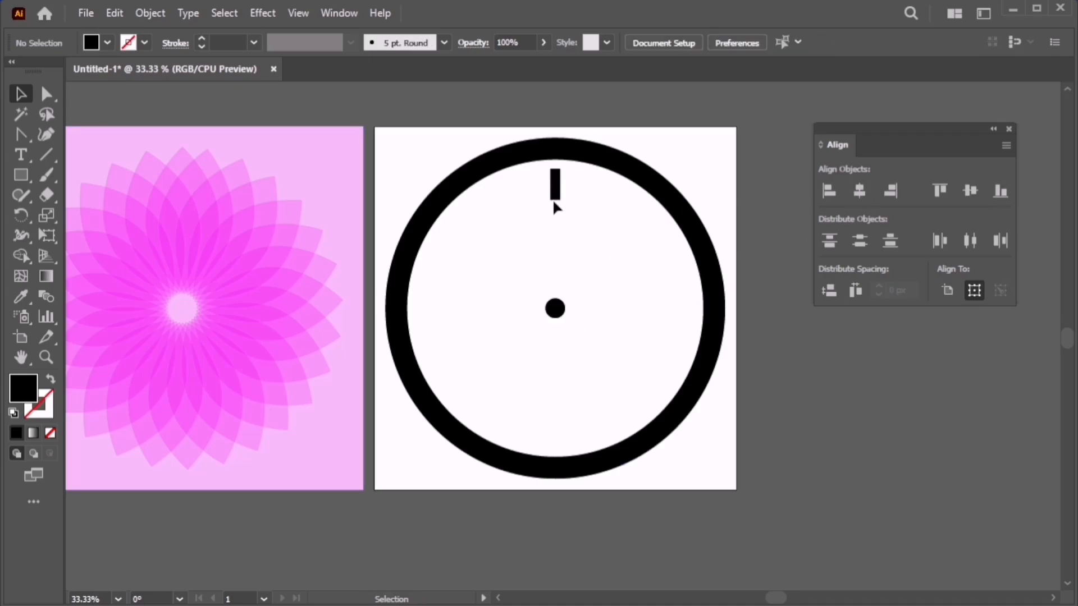
click(554, 188)
Copy the bar at 360/12 around the centre and repeat to make twelve hour ticks.
click(22, 216)
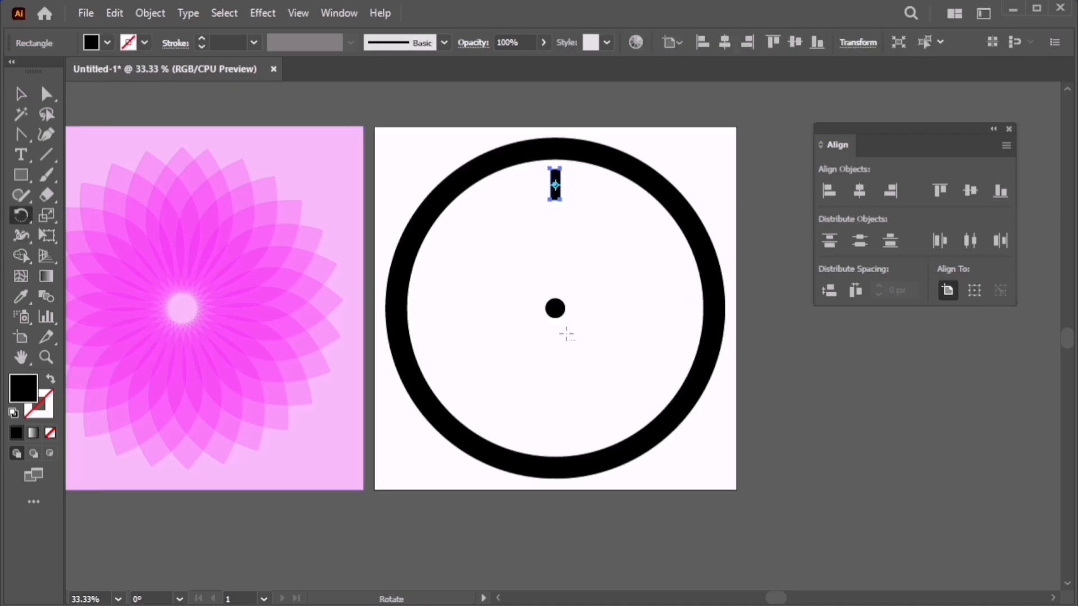
alt+click(556, 308)
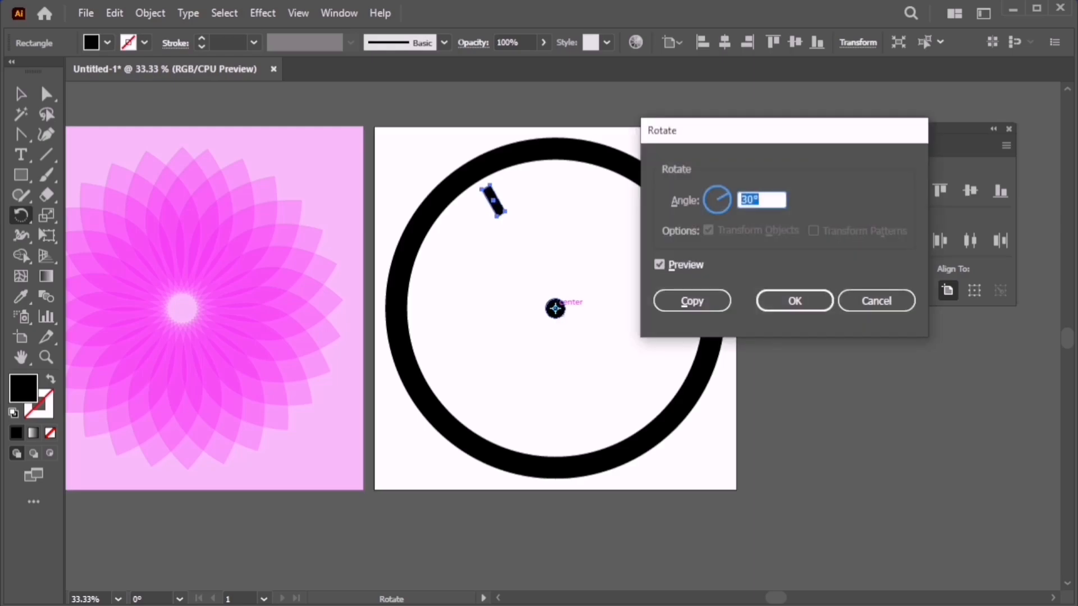
text(360/12)
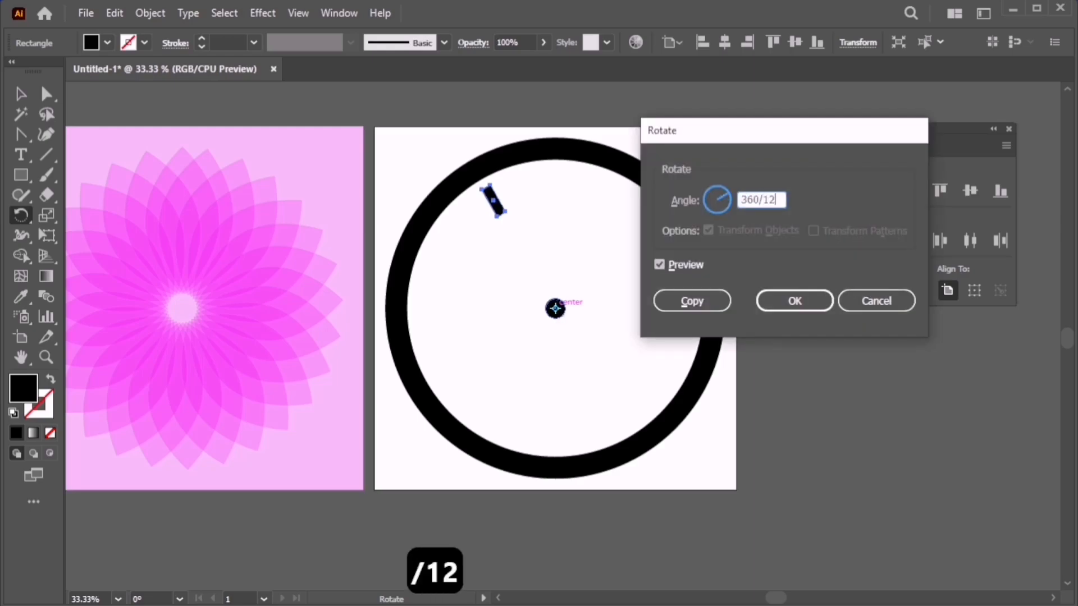
click(693, 301)
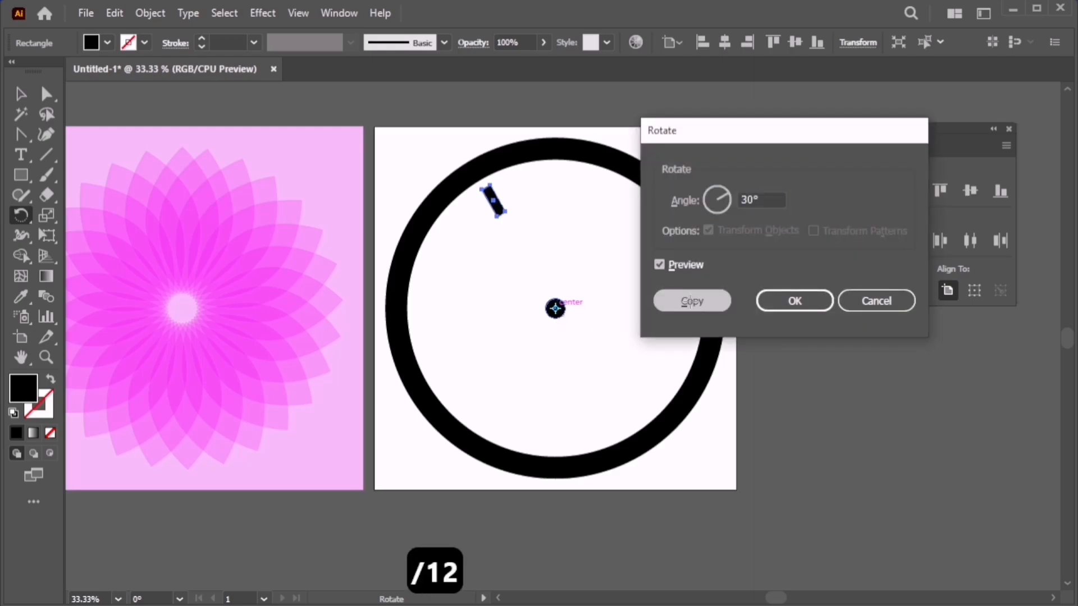
key(ctrl+d)
key(ctrl+d)
key(ctrl+d)
key(ctrl+d)
key(ctrl+d)
key(ctrl+d)
key(ctrl+d)
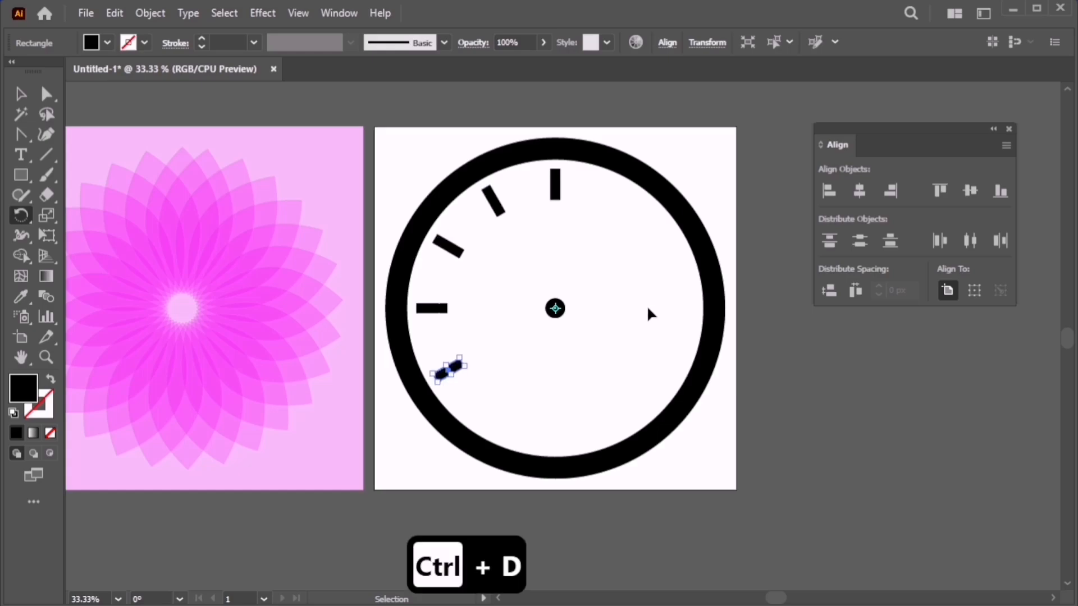
key(ctrl+d)
key(ctrl+d)
key(ctrl+d)
key(ctrl+d)
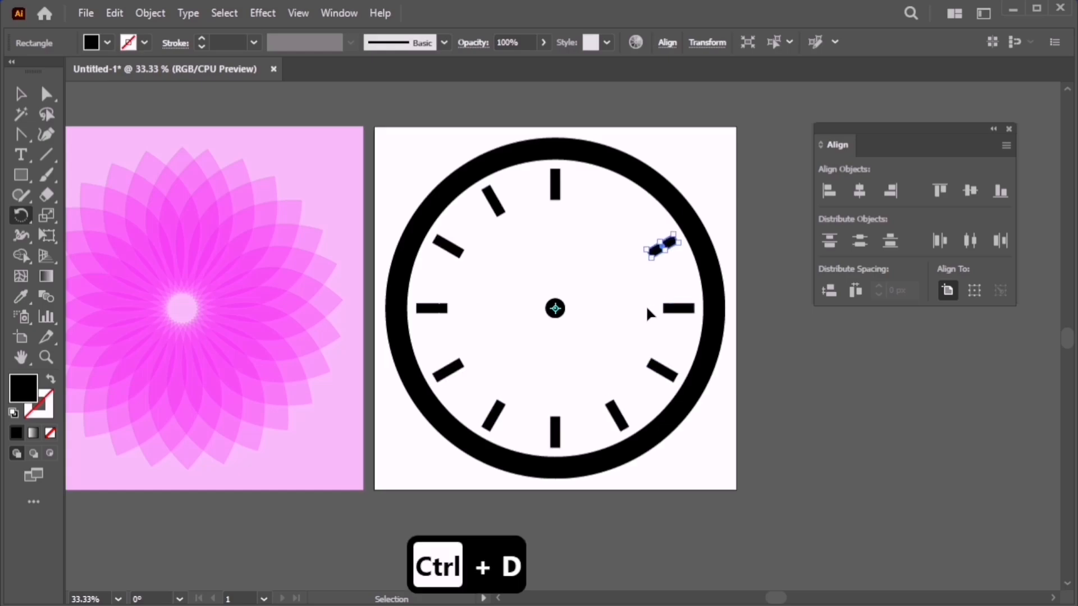
key(v)
click(591, 223)
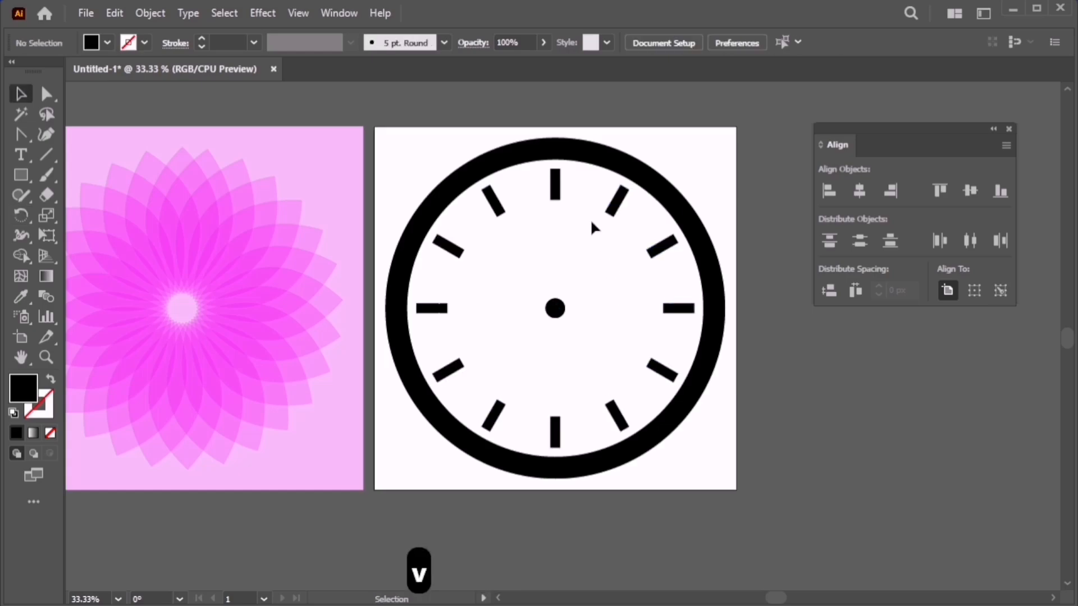
Select only the hour ticks and scale them slightly inward toward the centre.
drag(395, 118, 726, 457)
shift+click(698, 402)
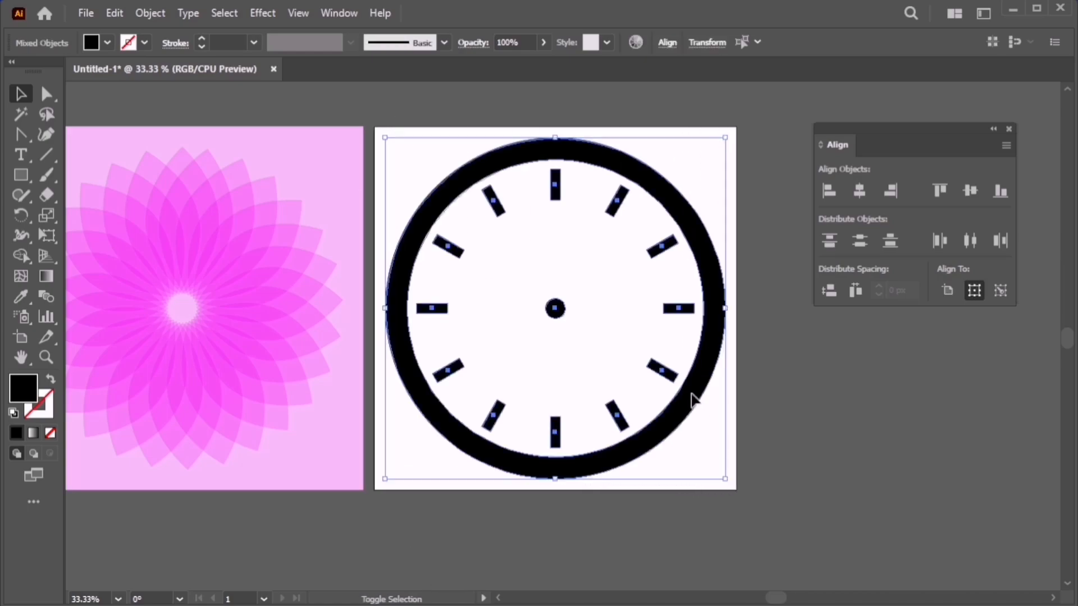
shift+click(694, 399)
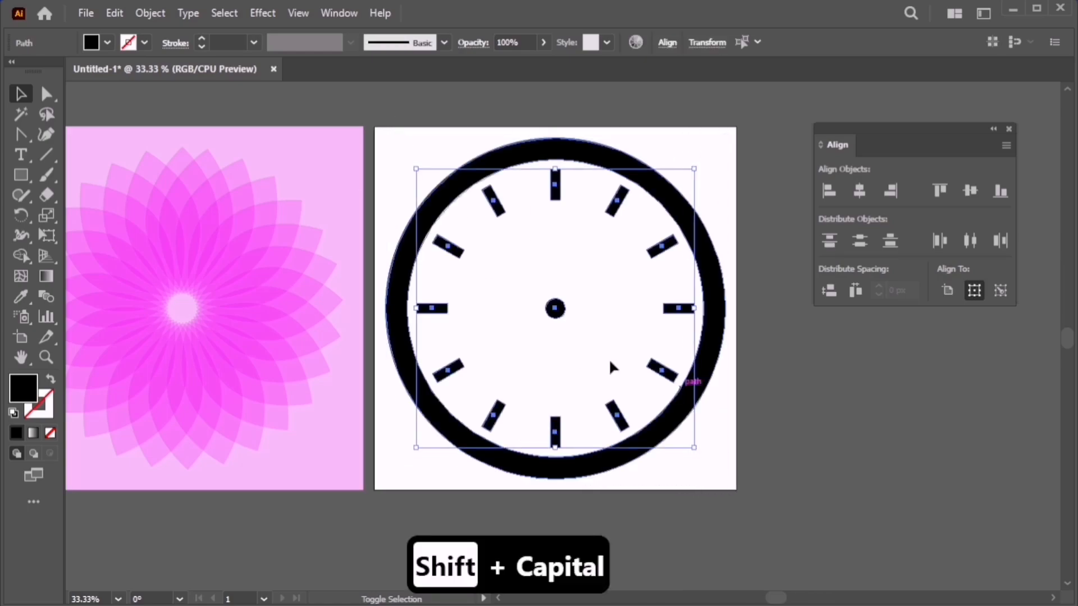
shift+click(556, 310)
drag(695, 308, 690, 309)
click(779, 378)
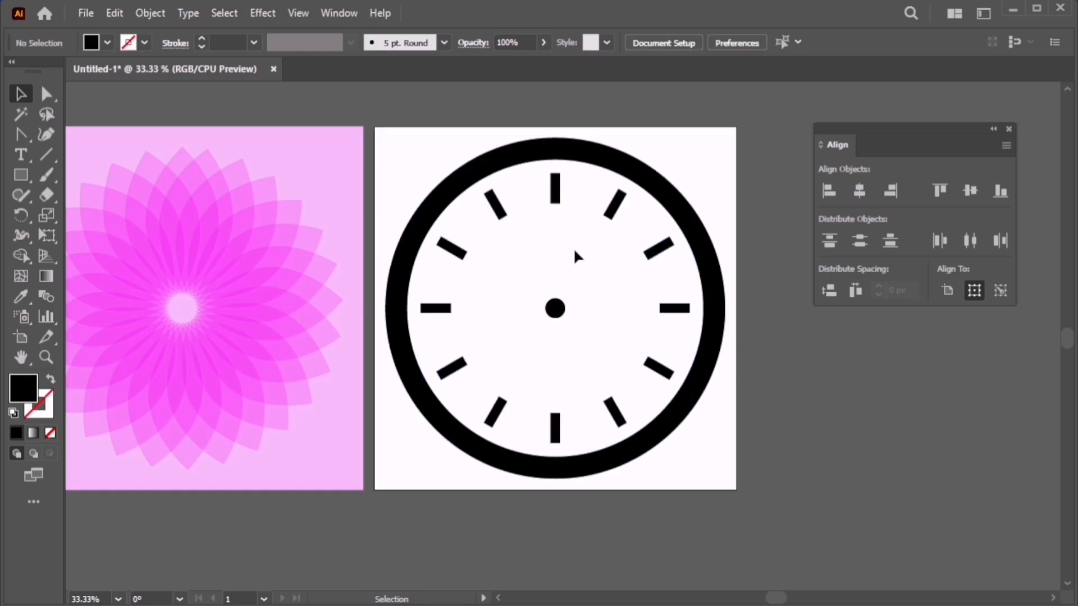
Paste a copy of the 12 o'clock tick in front and shrink it to 11.67 × 66.13 px.
scroll(563, 185, up, 6)
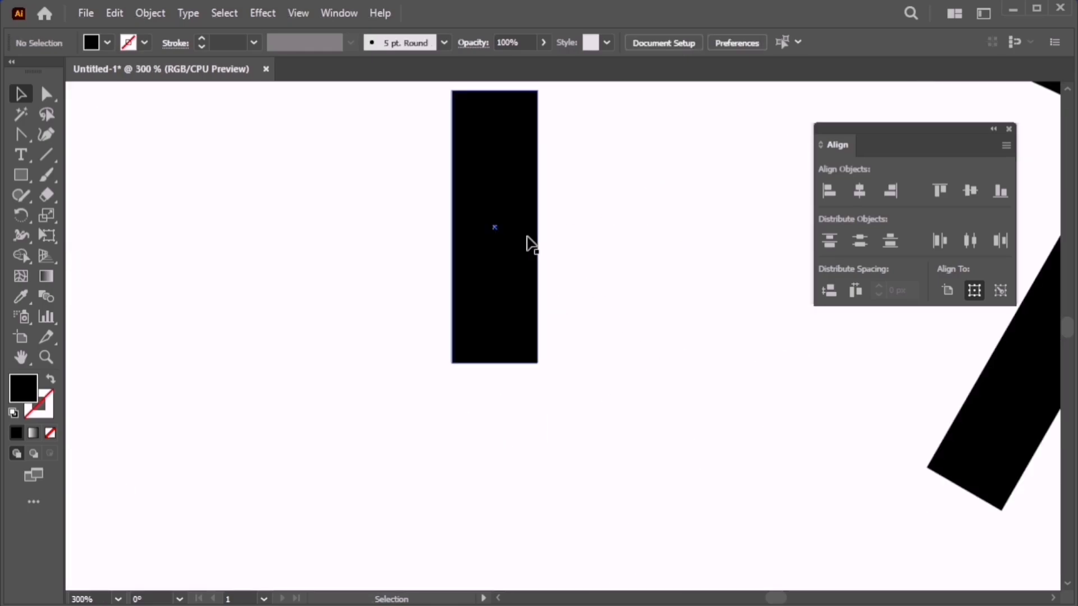
click(531, 250)
scroll(618, 275, up, 2)
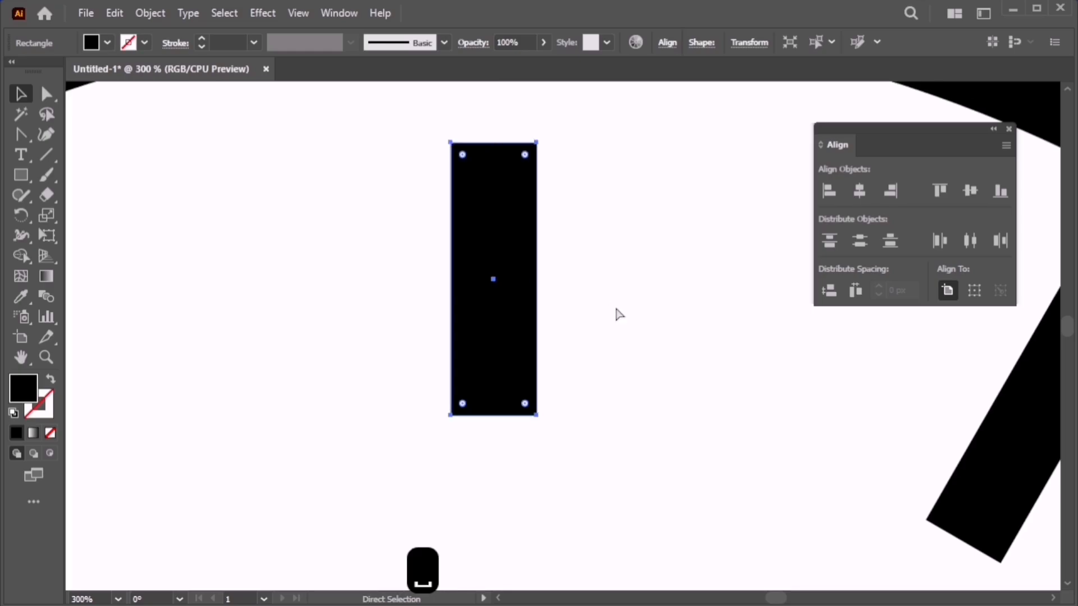
key(ctrl+c)
key(ctrl+f)
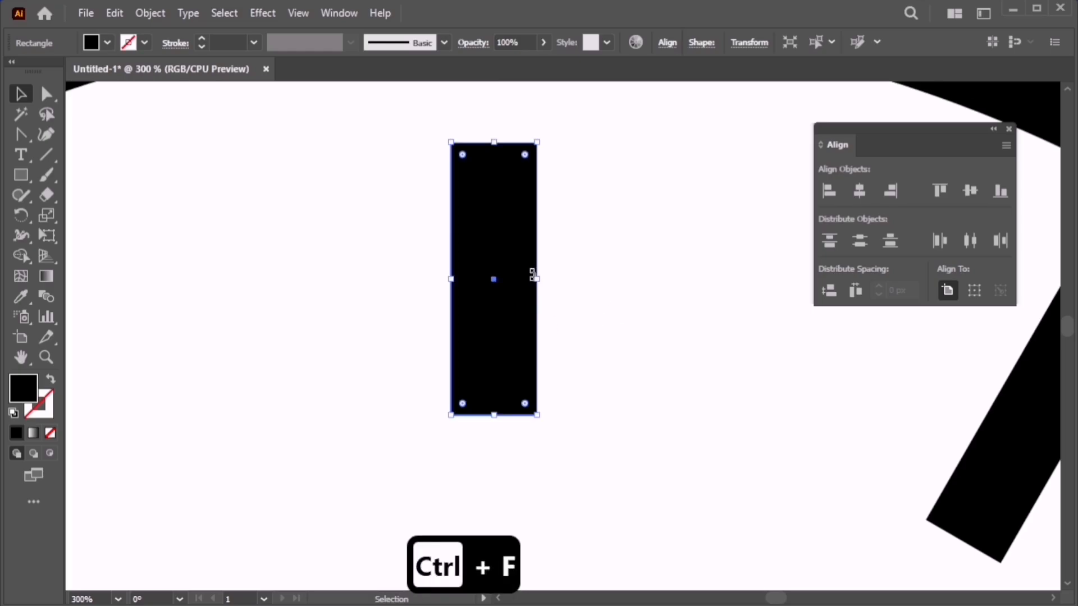
drag(537, 279, 517, 285)
drag(494, 414, 493, 354)
drag(517, 281, 512, 284)
scroll(504, 313, down, 3)
drag(510, 355, 506, 314)
scroll(502, 312, down, 3)
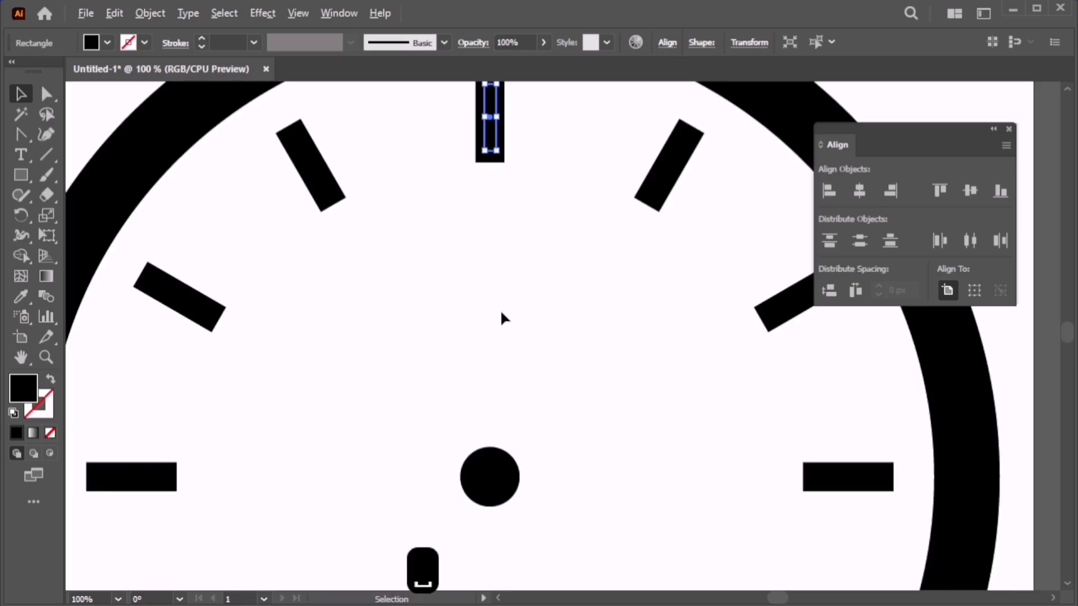
scroll(501, 336, down, 2)
Copy the thin tick rotated 360/60 (6°) around the clock centre.
click(21, 215)
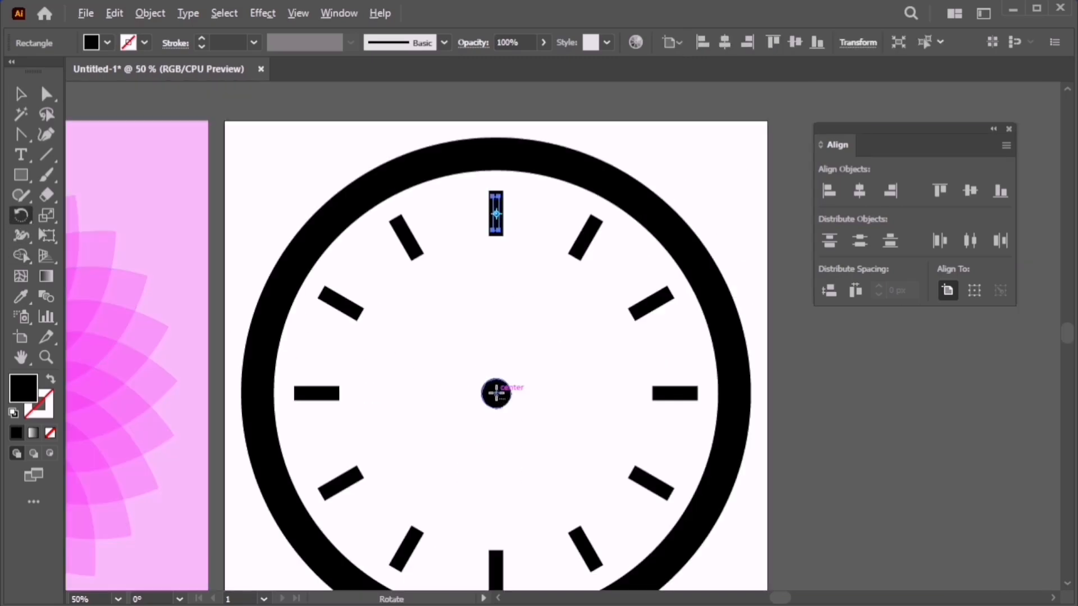
key(alt+Caps_Lock)
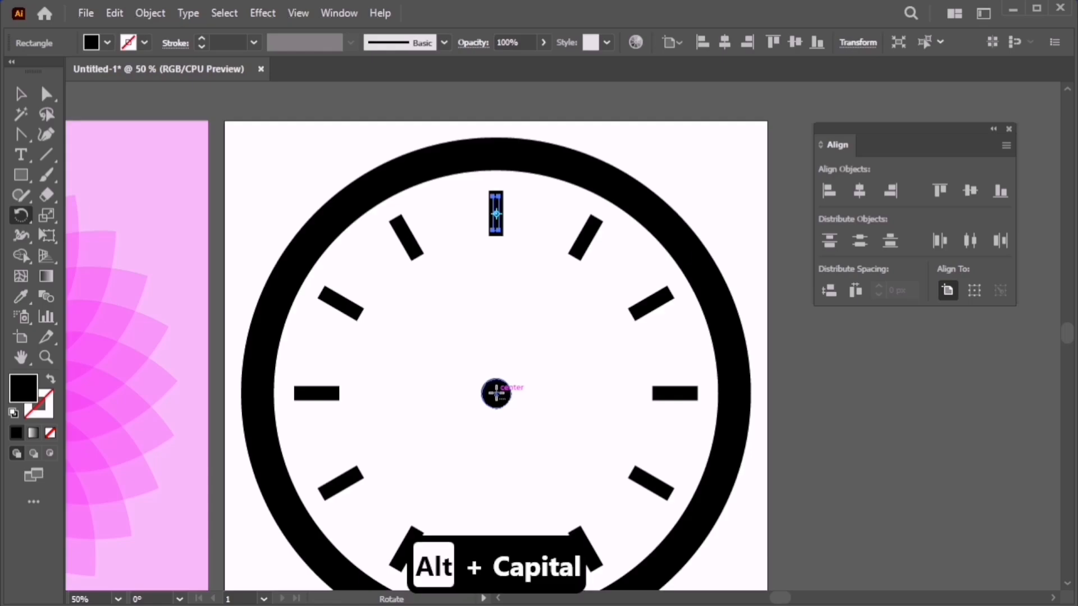
alt+click(497, 393)
text(36)
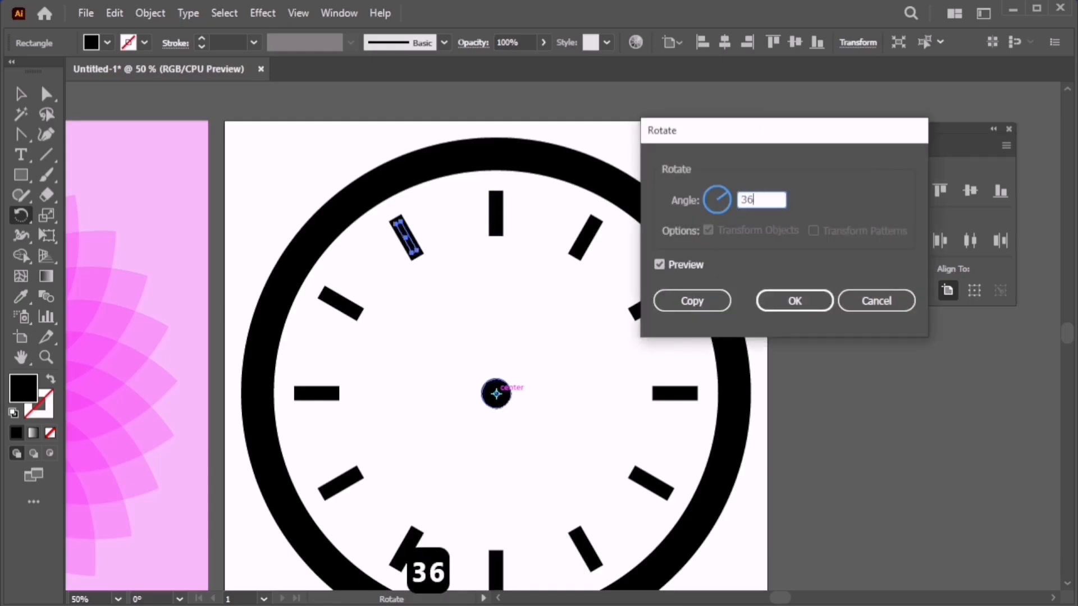
text(0)
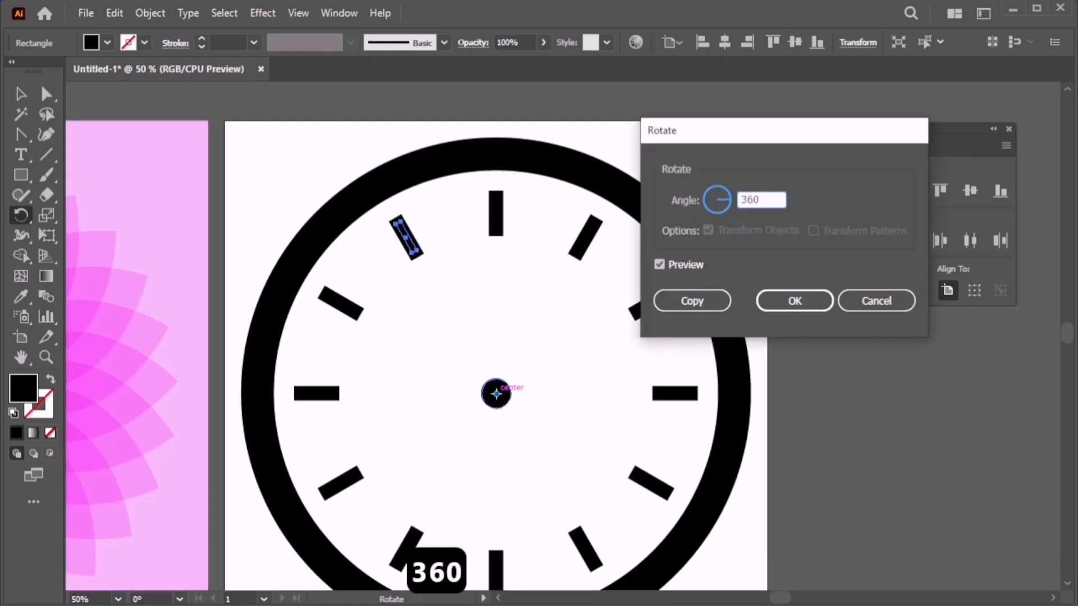
text(/60)
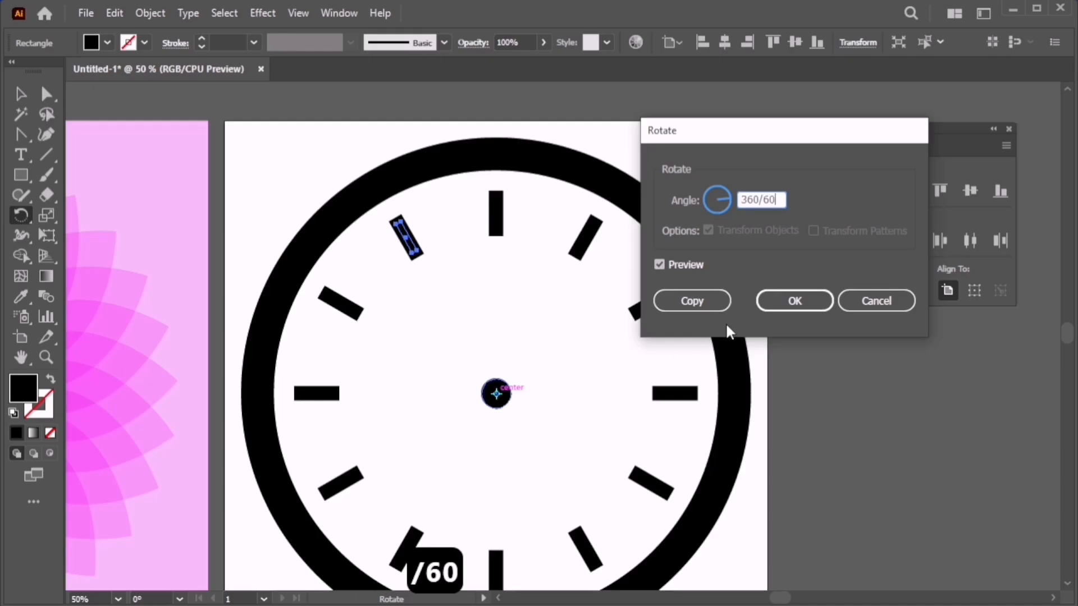
click(692, 303)
key(ctrl+minus)
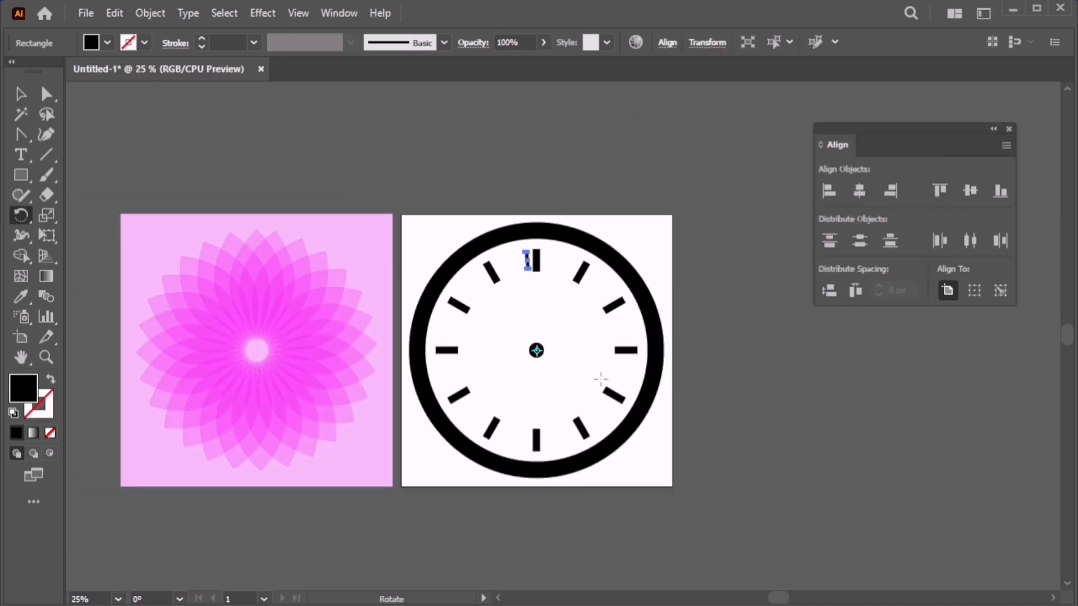
key(ctrl+plus)
Repeat the 6° copy three times with Ctrl+D, then undo those repeats.
key(ctrl+d)
key(ctrl+d)
key(ctrl+d)
key(ctrl+d)
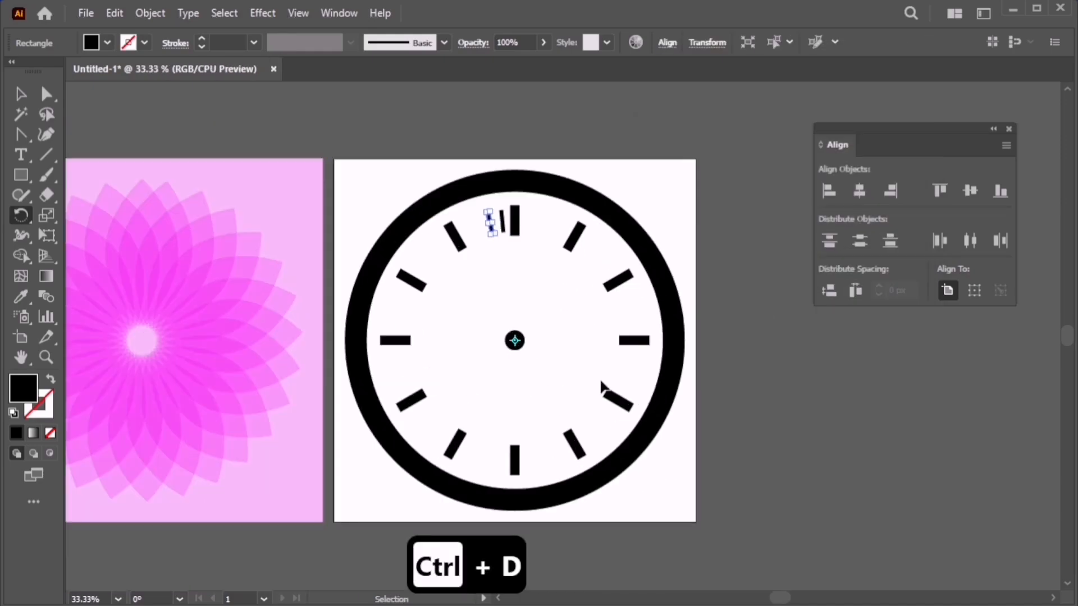
key(ctrl+d)
key(ctrl+d)
key(ctrl+d)
key(ctrl+d)
key(ctrl+d)
key(ctrl+d)
key(ctrl+d)
key(ctrl+d)
key(ctrl+d)
key(ctrl+d)
key(ctrl+d)
key(ctrl+d)
key(ctrl+d)
key(ctrl+d)
key(ctrl+d)
key(ctrl+d)
key(ctrl+d)
key(ctrl+d)
key(ctrl+d)
key(ctrl+d)
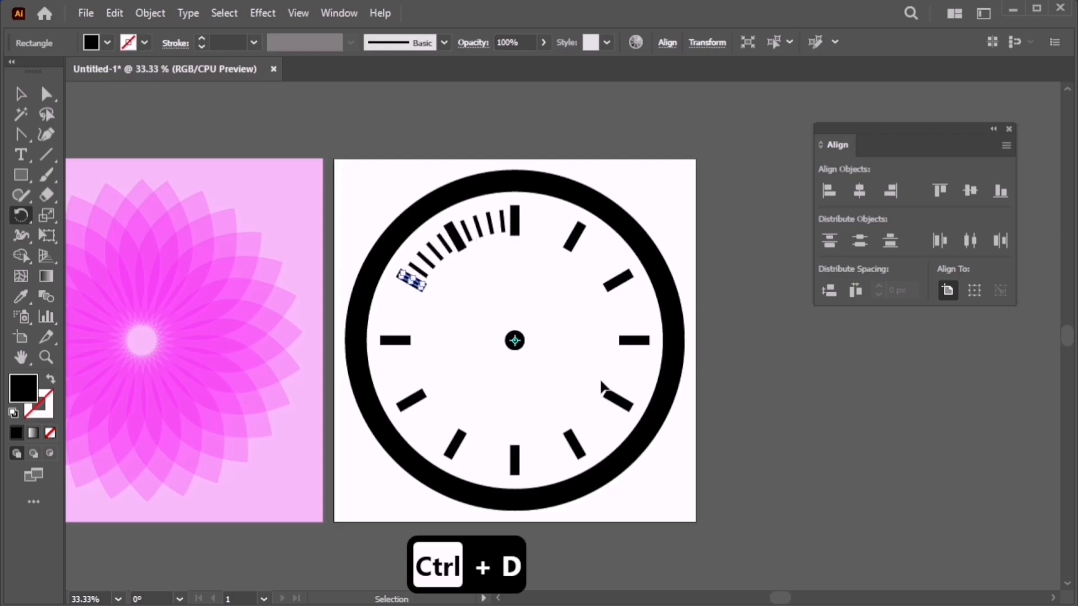
key(ctrl+d)
key(ctrl+d)
key(ctrl+d)
key(ctrl+d)
key(ctrl+d)
key(ctrl+d)
key(ctrl+d)
key(ctrl+d)
key(ctrl+d)
key(ctrl+d)
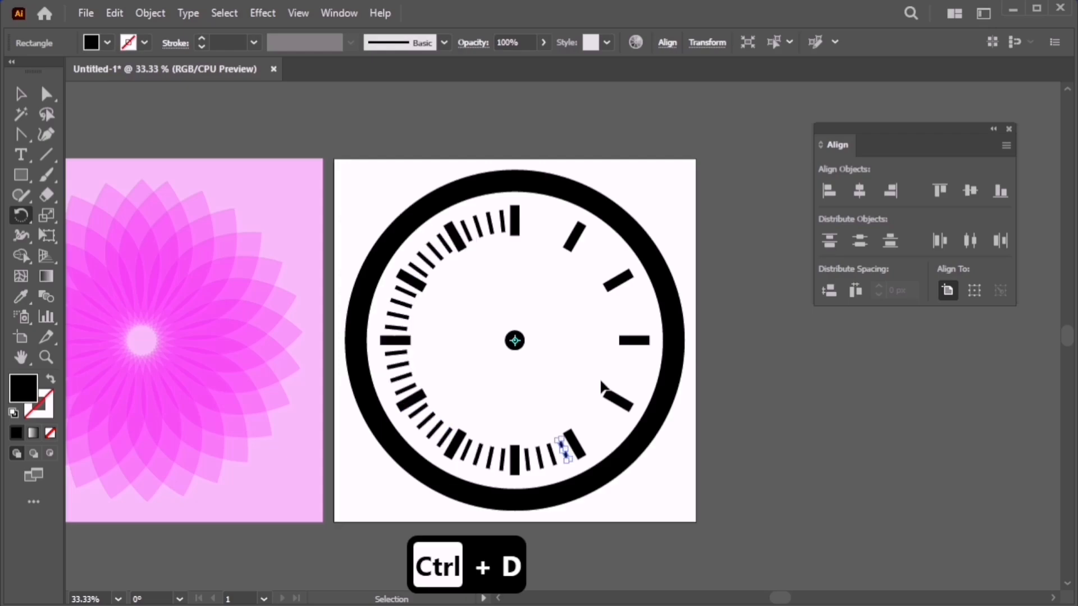
key(ctrl+z)
key(ctrl+z)
key(ctrl+z)
key(ctrl+z)
key(ctrl+z)
key(ctrl+z)
key(ctrl+z)
key(ctrl+z)
key(ctrl+z)
key(ctrl+z)
key(ctrl+z)
key(ctrl+z)
key(ctrl+z)
key(ctrl+z)
key(ctrl+z)
key(ctrl+z)
key(ctrl+z)
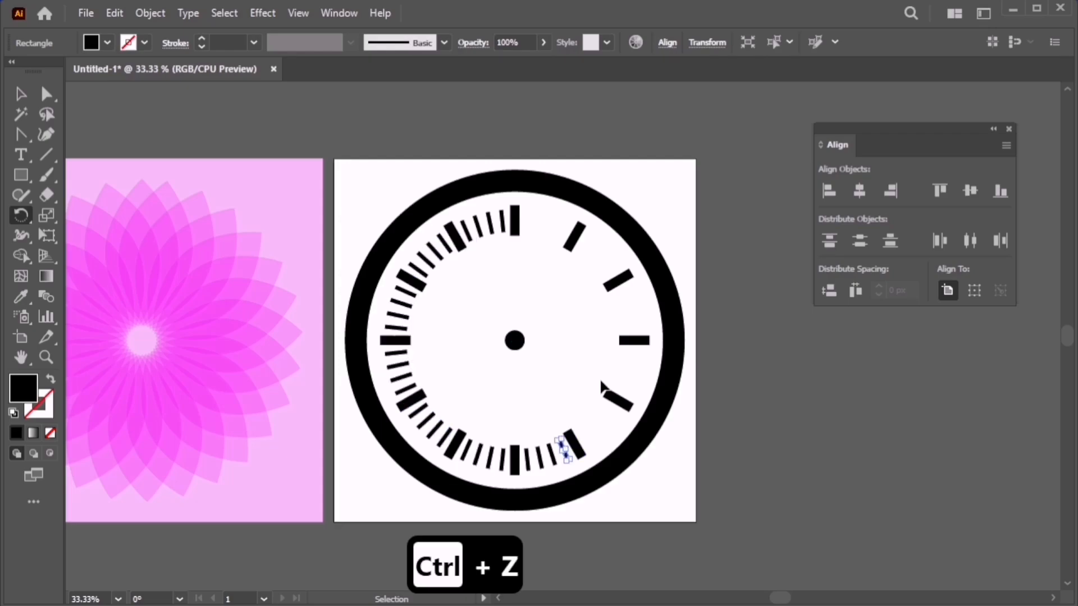
key(ctrl+z)
key(ctrl+z)
key(ctrl+z)
key(ctrl+z)
key(ctrl+z)
key(ctrl+z)
key(ctrl+z)
key(ctrl+z)
key(ctrl+z)
key(ctrl+z)
key(ctrl+z)
key(ctrl+z)
key(ctrl+z)
key(ctrl+z)
key(ctrl+z)
key(ctrl+z)
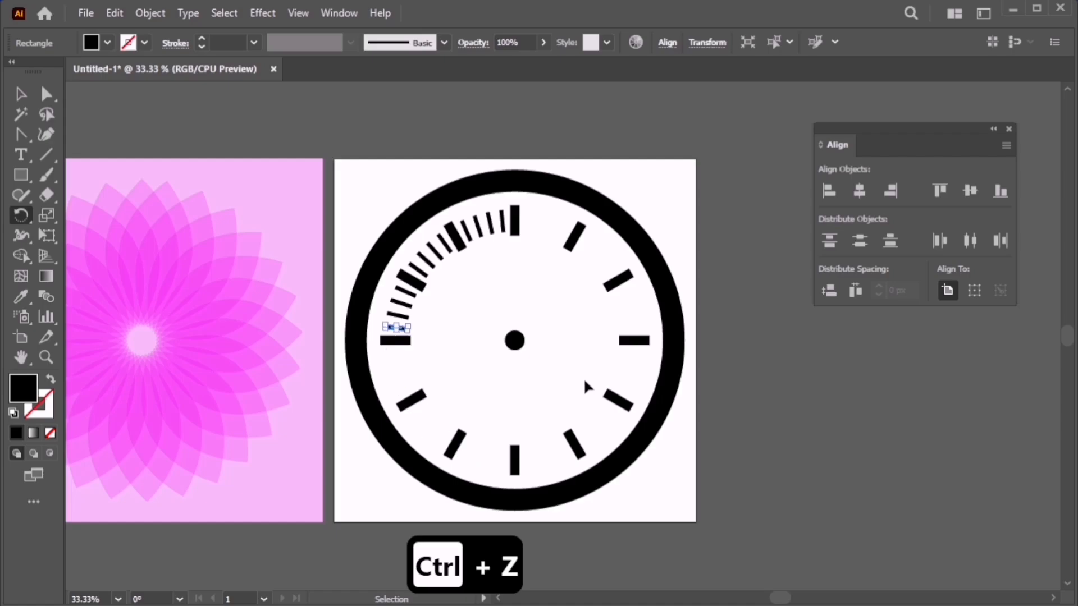
key(ctrl+z)
key(ctrl+z)
key(ctrl+z)
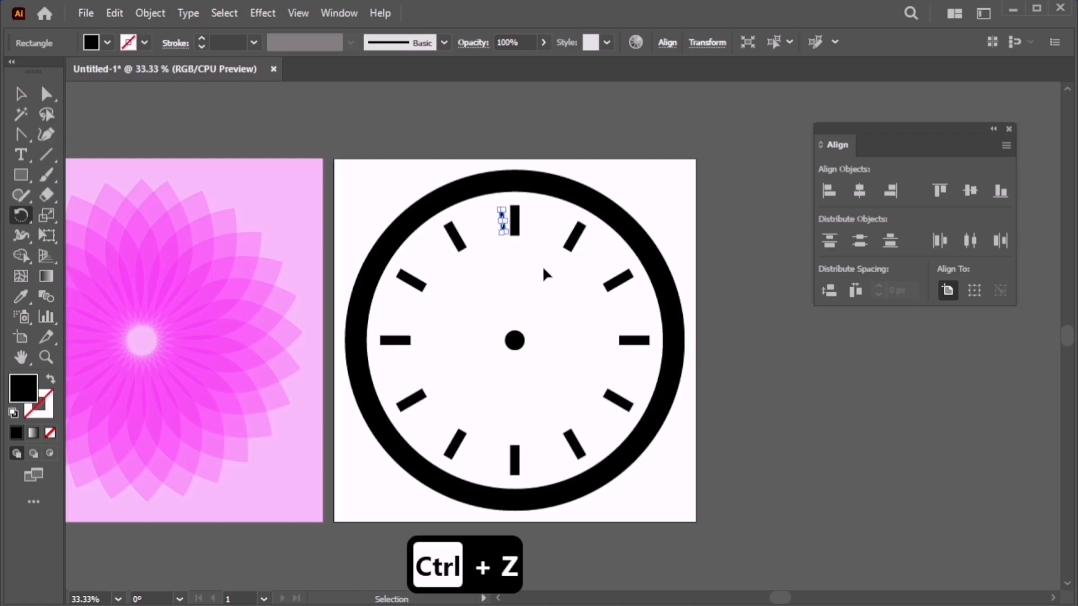
Narrow the 12 o'clock tick copy into a thin minute tick and open Rotate pivoting on the centre dot.
scroll(523, 219, up, 4)
scroll(524, 219, up, 1)
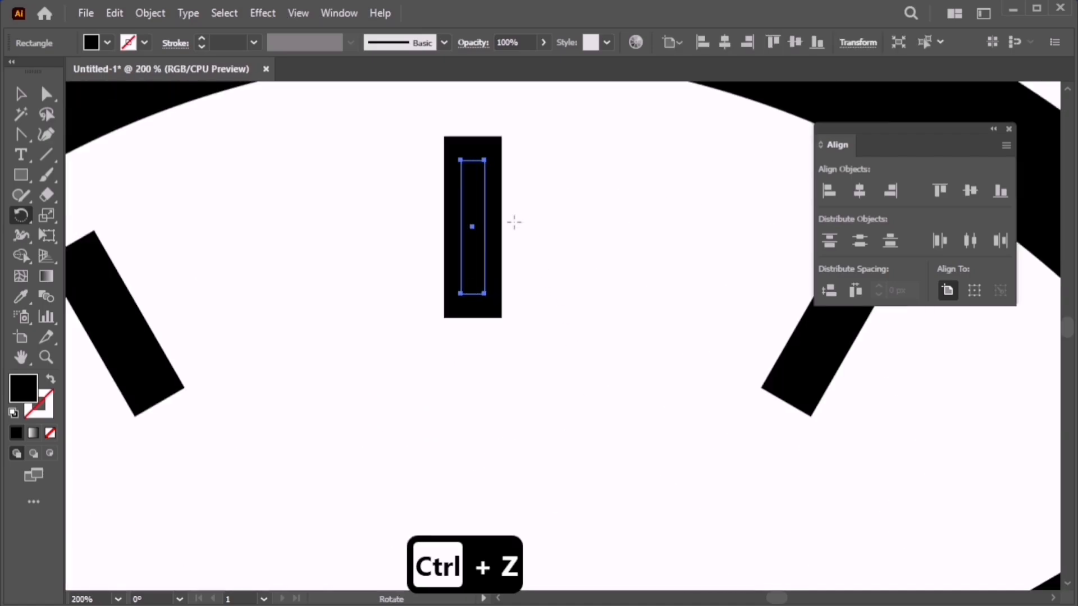
key(v)
drag(483, 227, 481, 229)
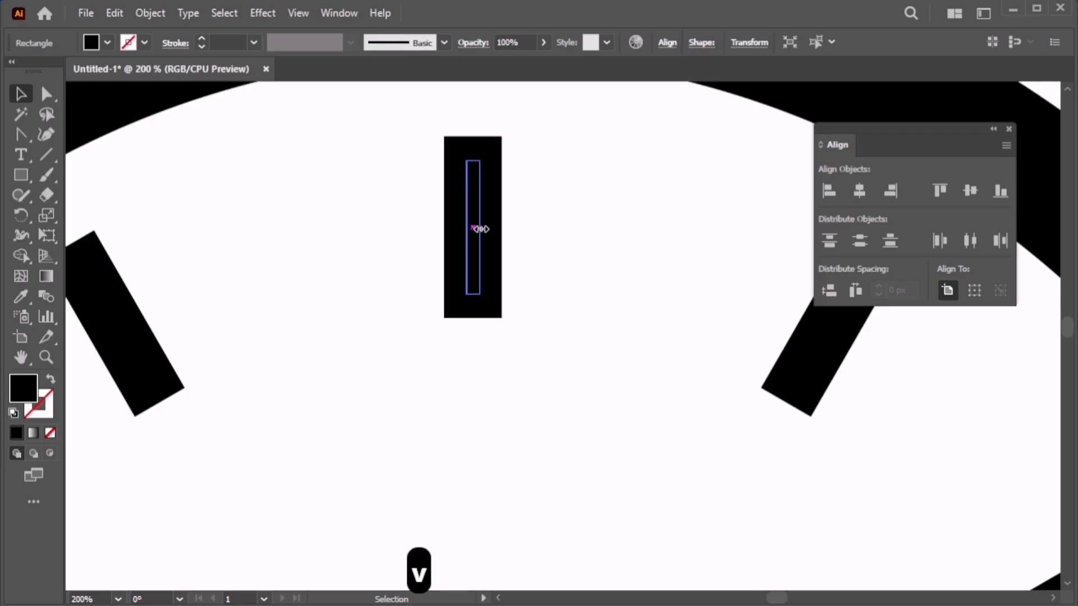
scroll(542, 282, down, 4)
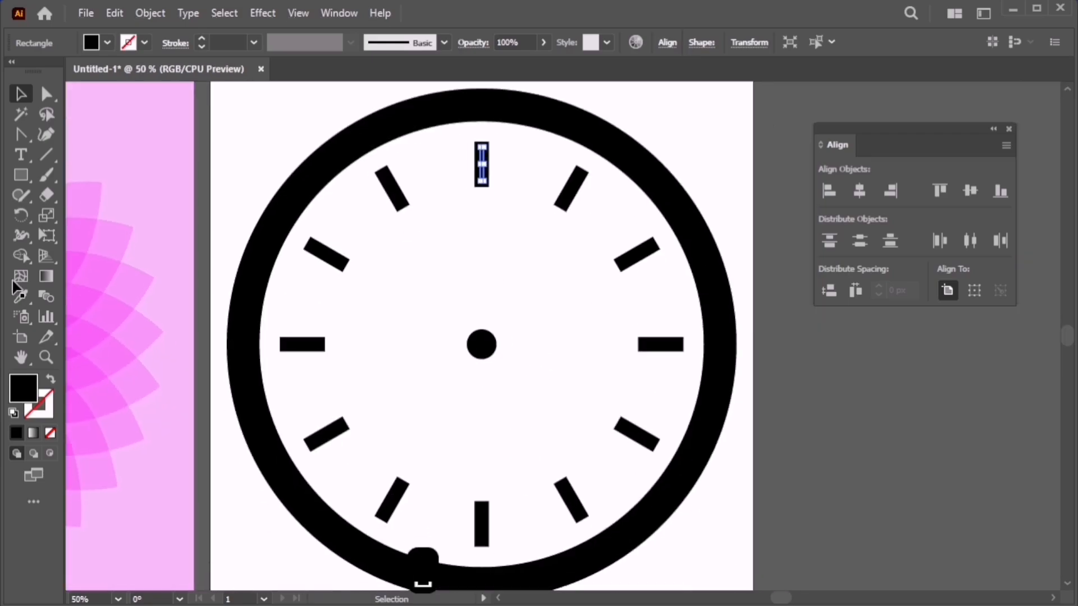
key(r)
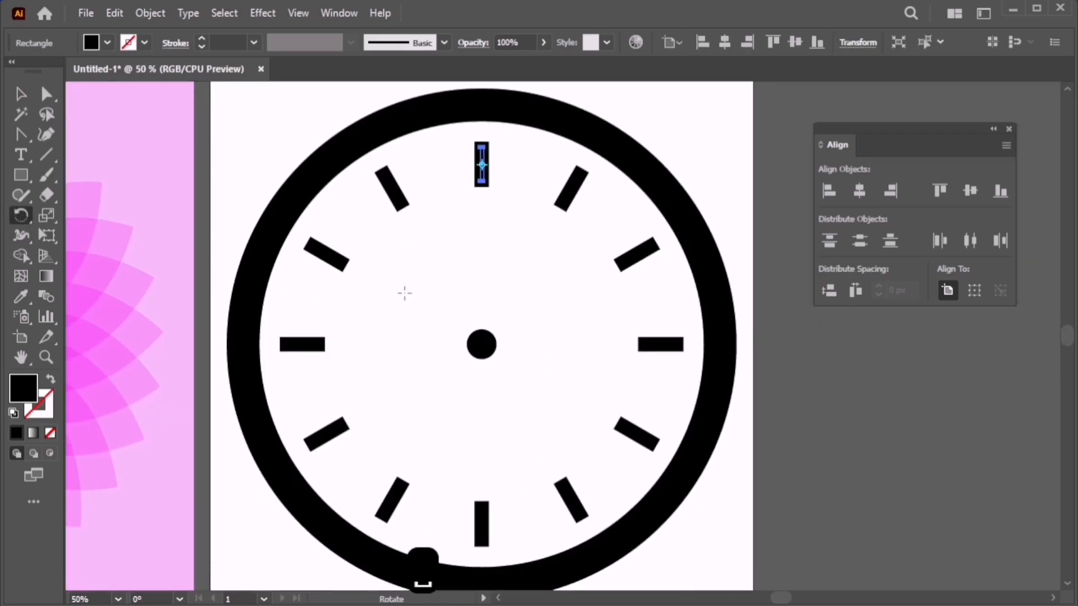
alt+click(481, 344)
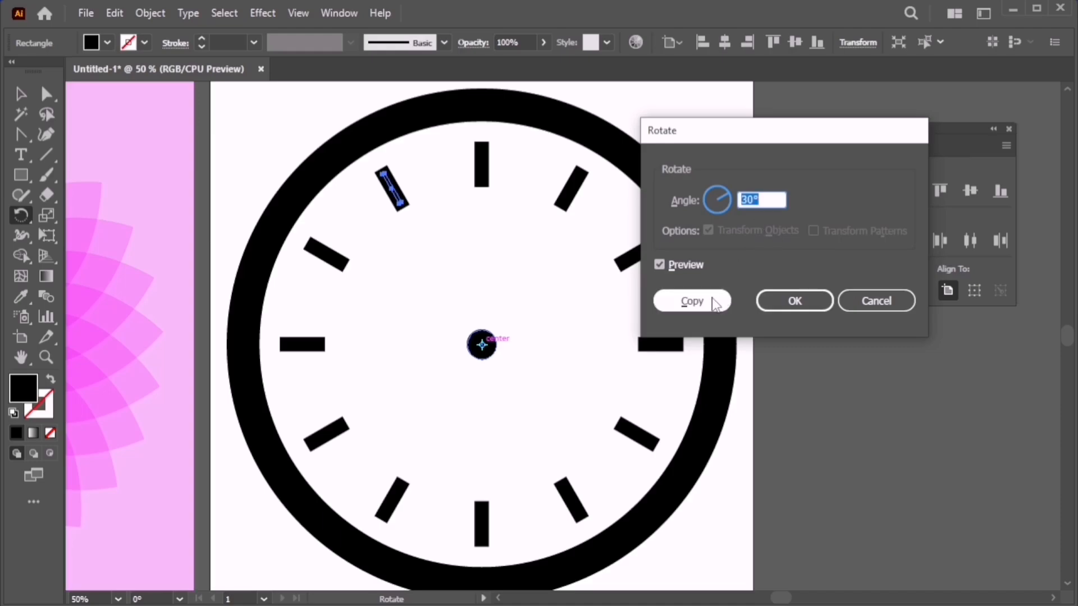
Copy the thin tick at 360/60 and repeat with Ctrl+D until minute ticks circle the dial.
text(360)
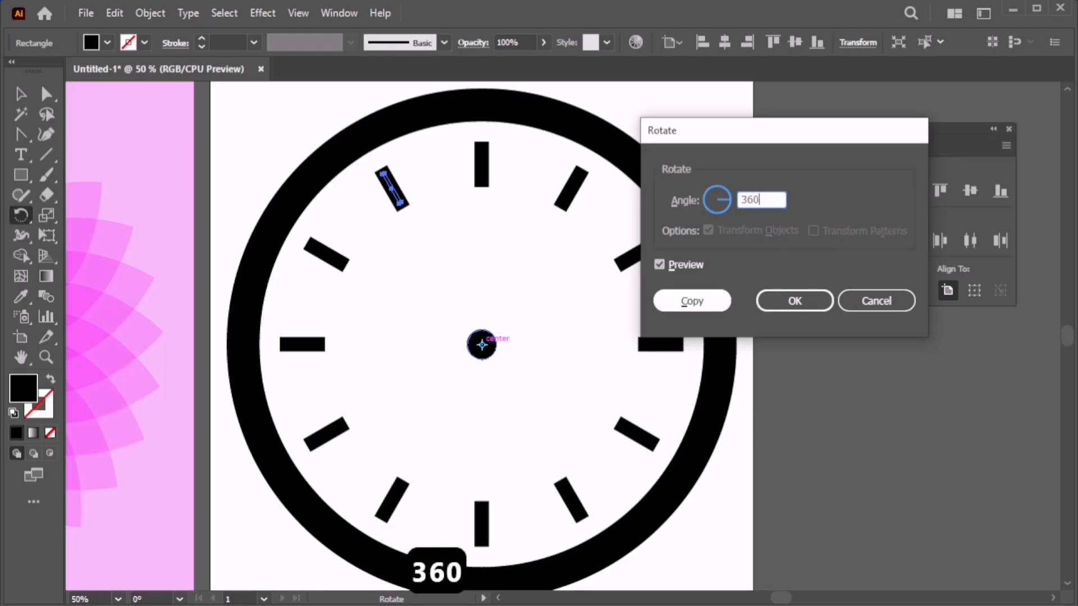
text(/60)
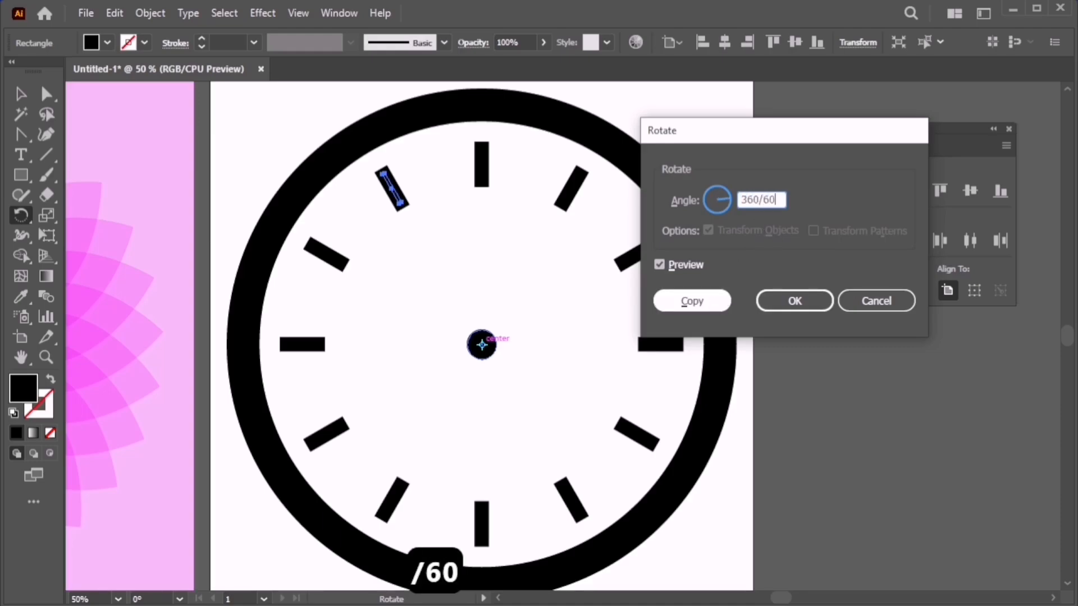
click(683, 312)
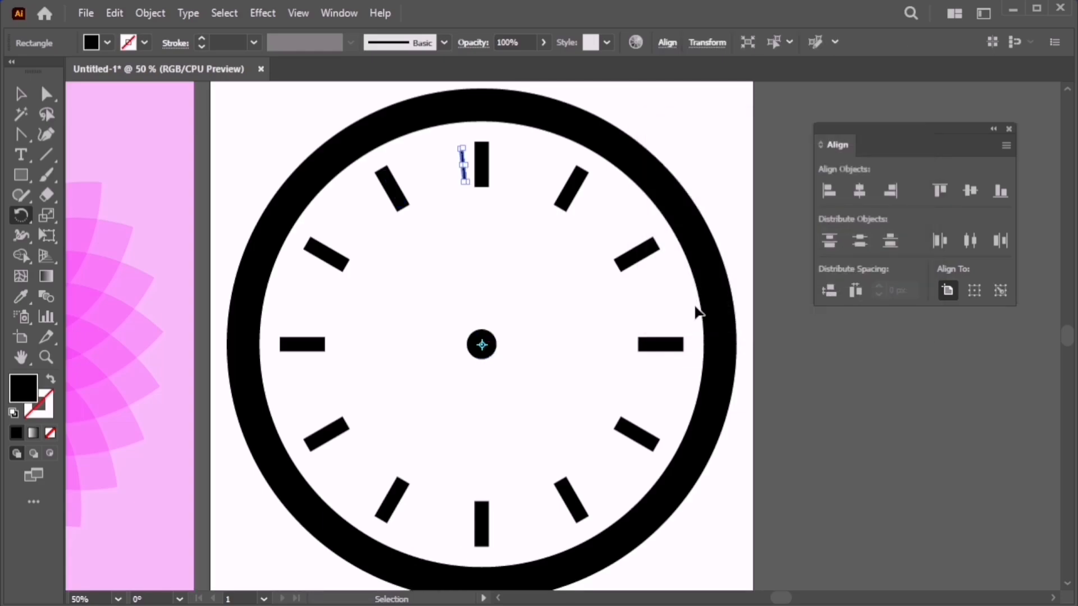
key(ctrl+d)
key(ctrl+d)
key(ctrl+d)
key(ctrl+d)
key(ctrl+d)
key(ctrl+d)
key(ctrl+d)
key(ctrl+d)
key(ctrl+d)
key(ctrl+d)
key(ctrl+d)
key(ctrl+d)
key(ctrl+d)
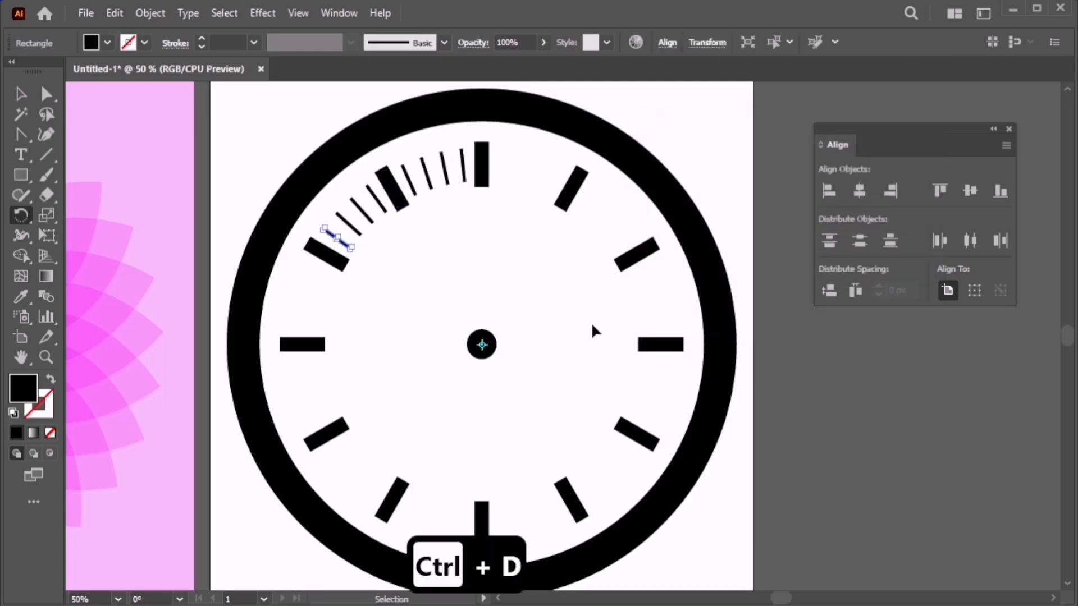
key(ctrl+d)
key(ctrl+d)
key(ctrl+d)
key(ctrl+d)
key(ctrl+d)
key(ctrl+d)
key(ctrl+d)
key(ctrl+d)
key(ctrl+d)
key(ctrl+d)
key(ctrl+d)
key(ctrl+d)
key(ctrl+d)
key(ctrl+d)
key(ctrl+d)
key(ctrl+d)
key(ctrl+d)
key(ctrl+d)
key(ctrl+d)
key(ctrl+d)
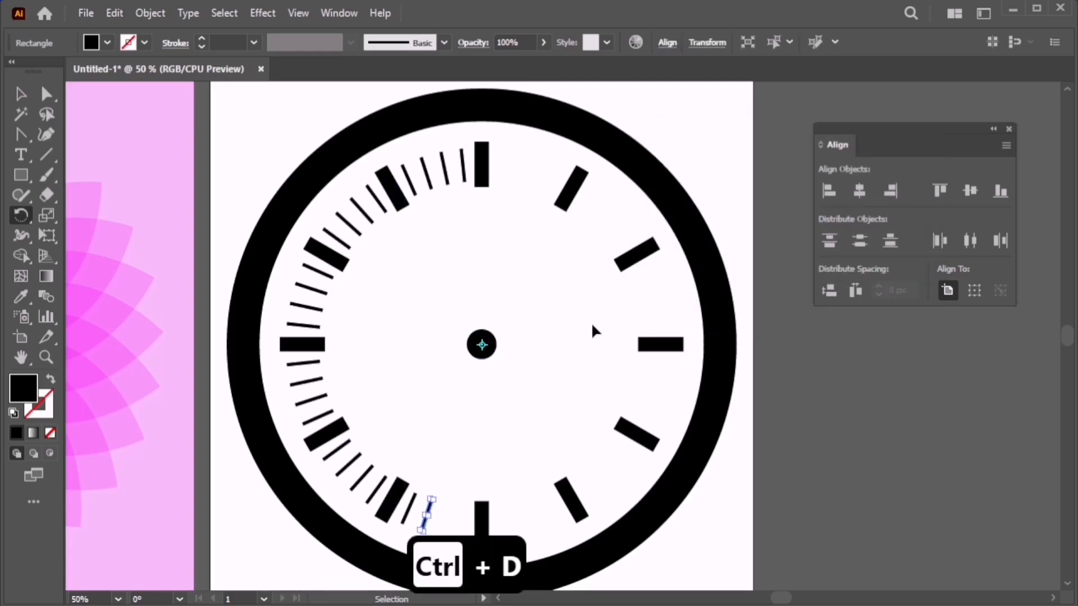
key(ctrl+d)
key(ctrl+d)
key(ctrl+d)
key(ctrl+d)
key(ctrl+d)
key(ctrl+d)
key(ctrl+d)
key(ctrl+d)
key(ctrl+d)
key(ctrl+d)
key(ctrl+d)
key(ctrl+d)
key(ctrl+d)
key(ctrl+d)
key(ctrl+d)
key(ctrl+d)
key(ctrl+d)
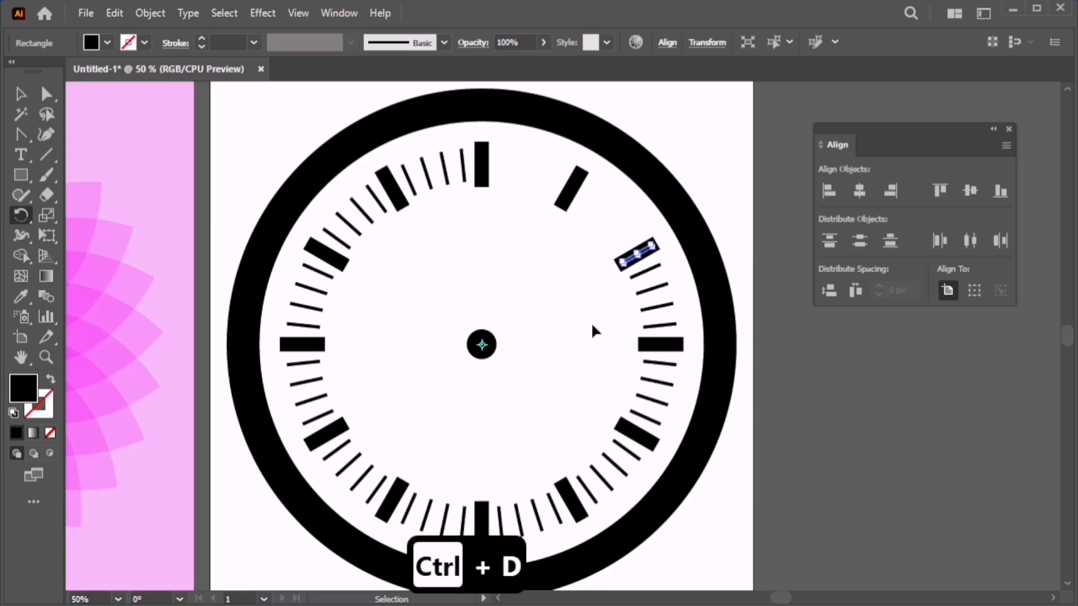
key(ctrl+d)
key(ctrl+d)
key(ctrl+d)
key(ctrl+d)
key(ctrl+d)
key(ctrl+d)
key(ctrl+d)
key(ctrl+d)
key(ctrl+d)
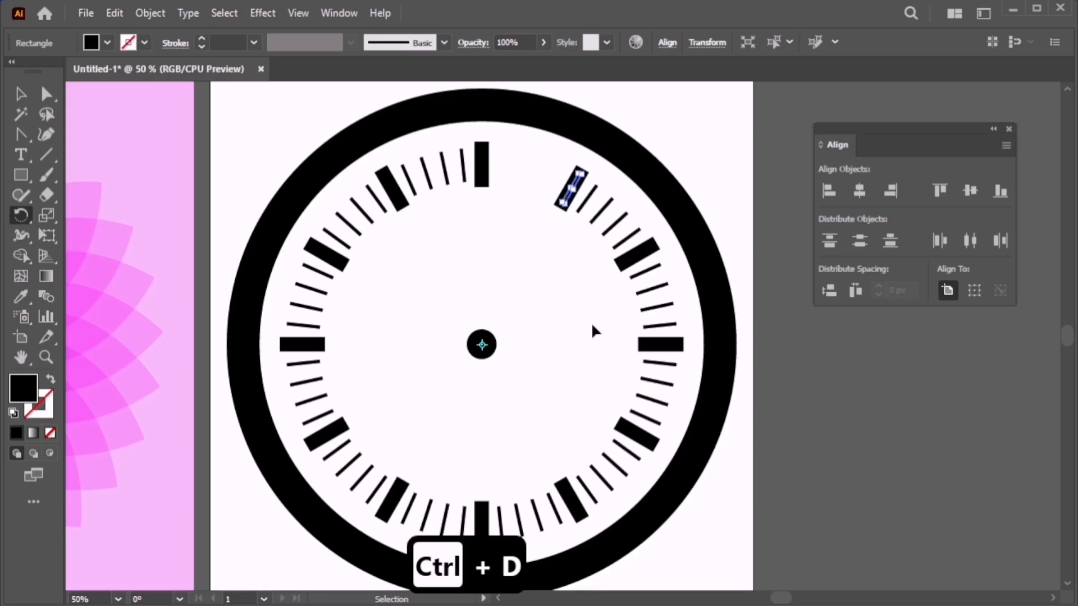
Drag the right edge of the thick 12 o'clock hour tick inward to slim it.
key(v)
click(590, 322)
key(space)
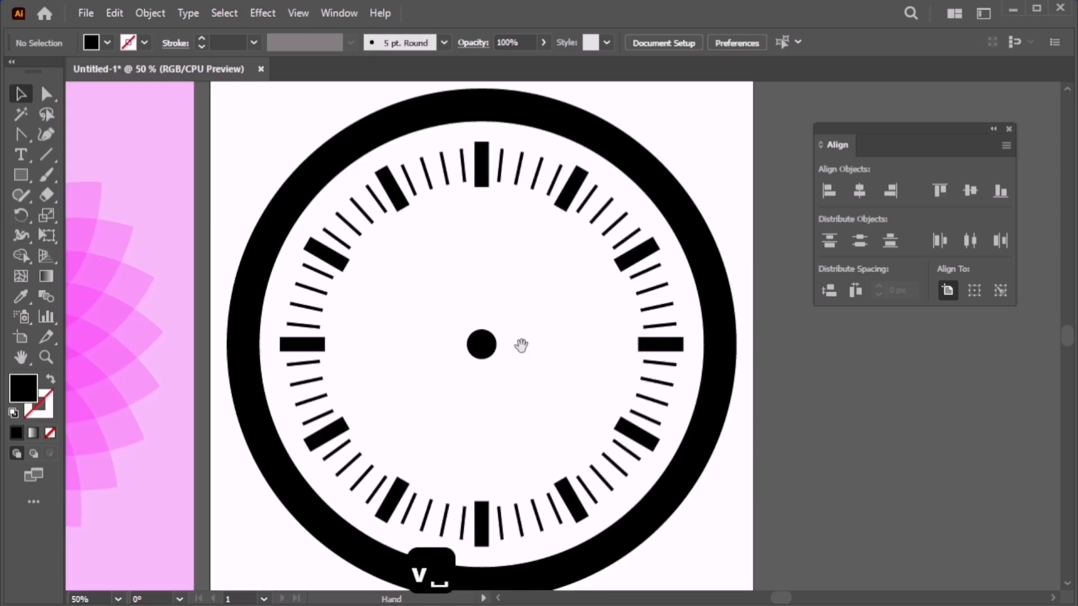
drag(522, 344, 512, 421)
scroll(475, 259, up, 4)
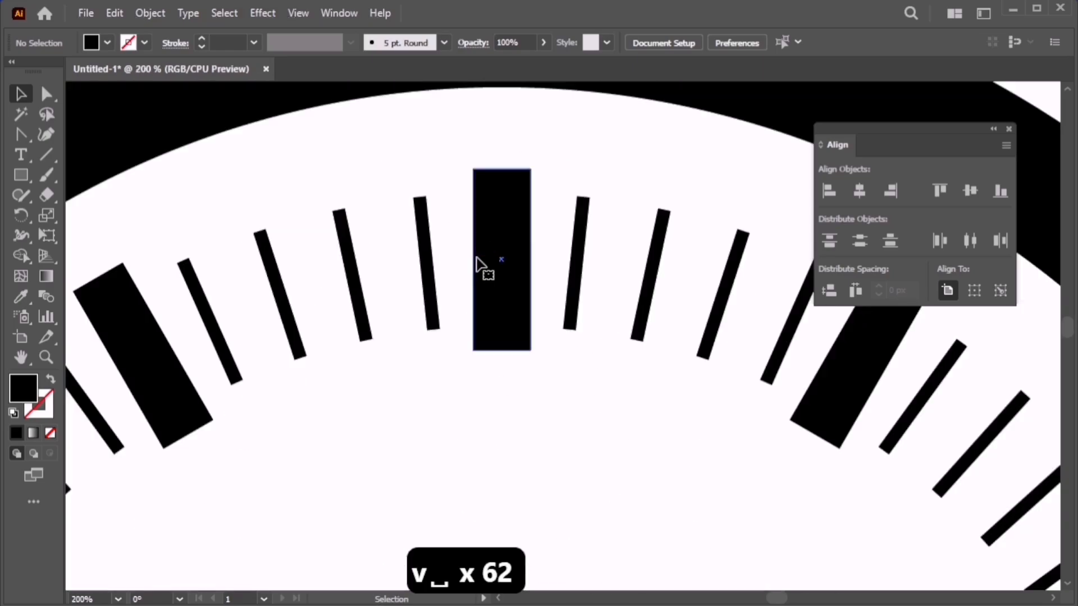
click(484, 264)
drag(530, 259, 520, 259)
click(557, 376)
Zoom out to the whole clock and select the thick 1 o'clock tick.
scroll(556, 376, down, 2)
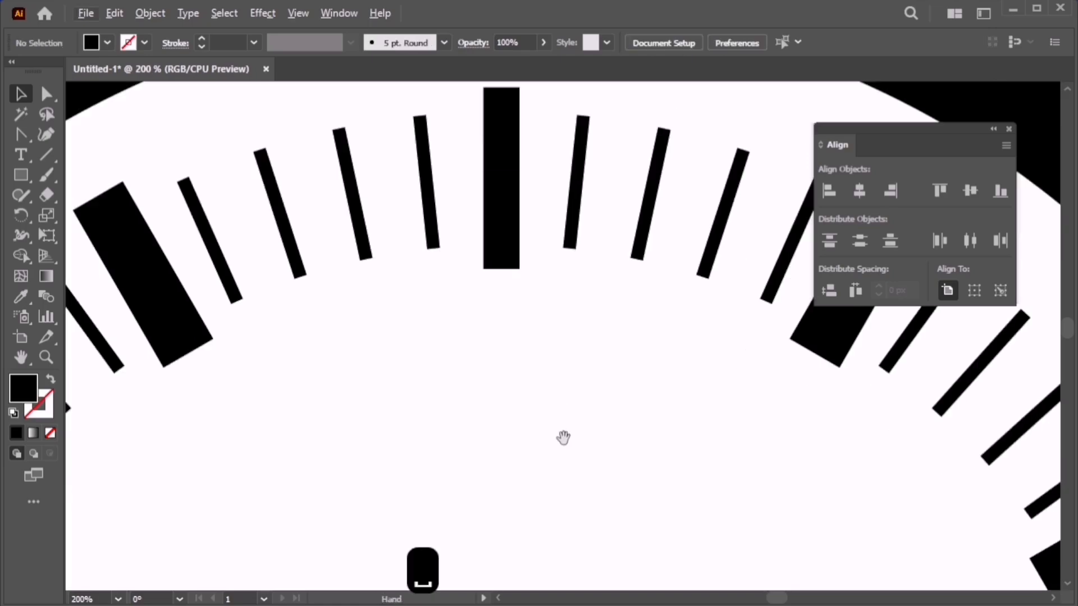
scroll(516, 400, down, 3)
drag(524, 434, 515, 270)
click(560, 209)
Delete the thick hour ticks at 1 through 6 o'clock.
key(Delete)
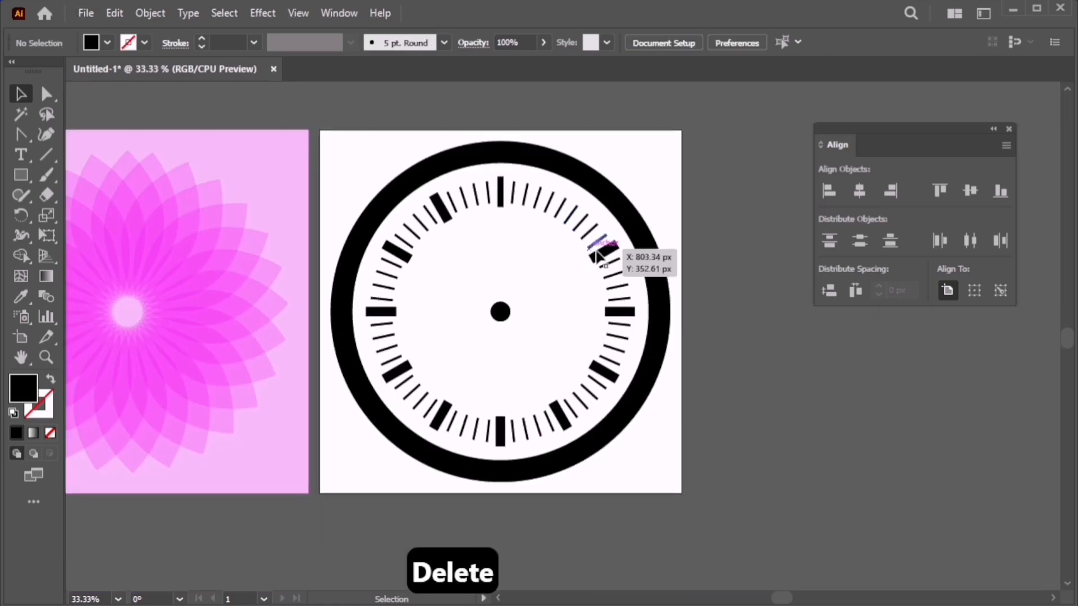
click(605, 251)
key(Delete)
click(627, 312)
key(Delete)
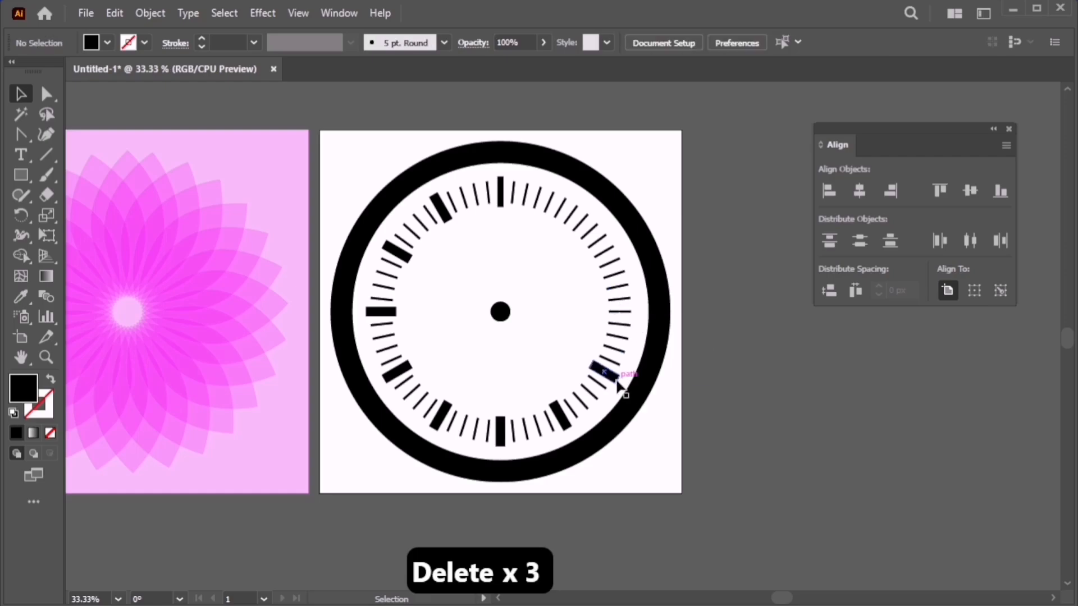
key(Delete)
key(Delete)
click(562, 416)
key(Delete)
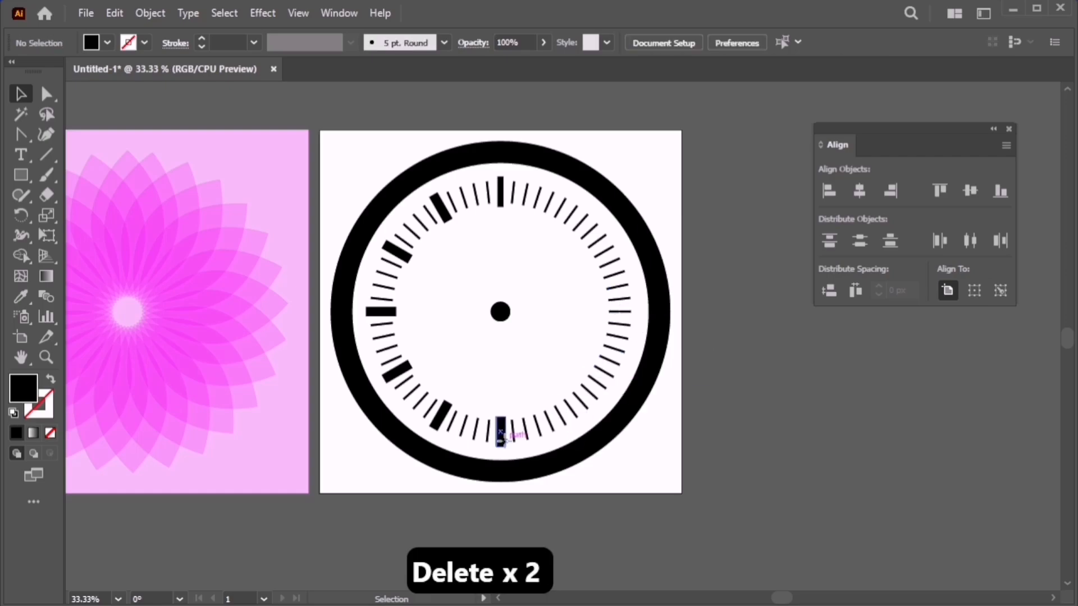
click(500, 432)
key(Delete)
click(441, 416)
Delete the remaining thick hour ticks from 7 to 11 o'clock.
key(Delete)
click(397, 370)
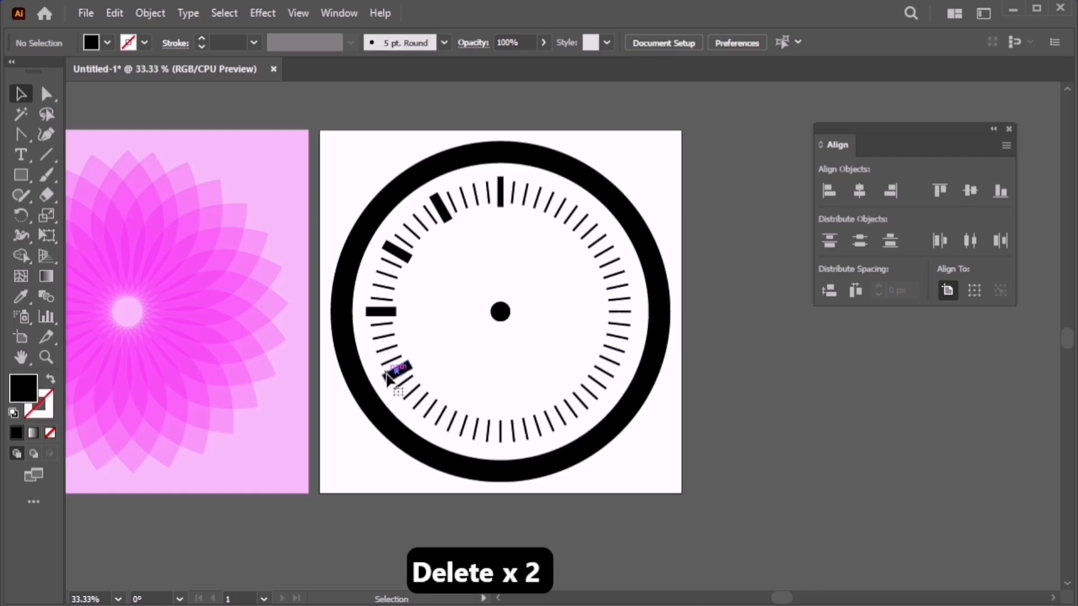
key(Delete)
click(388, 312)
key(Delete)
click(397, 251)
key(Delete)
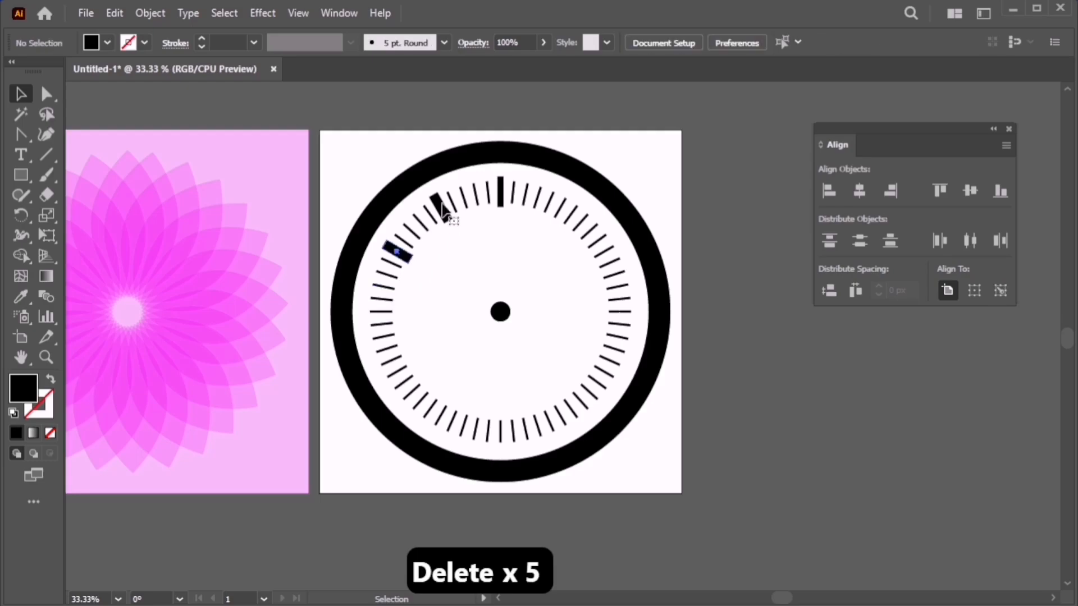
click(443, 205)
key(Delete)
Select the slim 12 o'clock hour tick on its own.
click(500, 195)
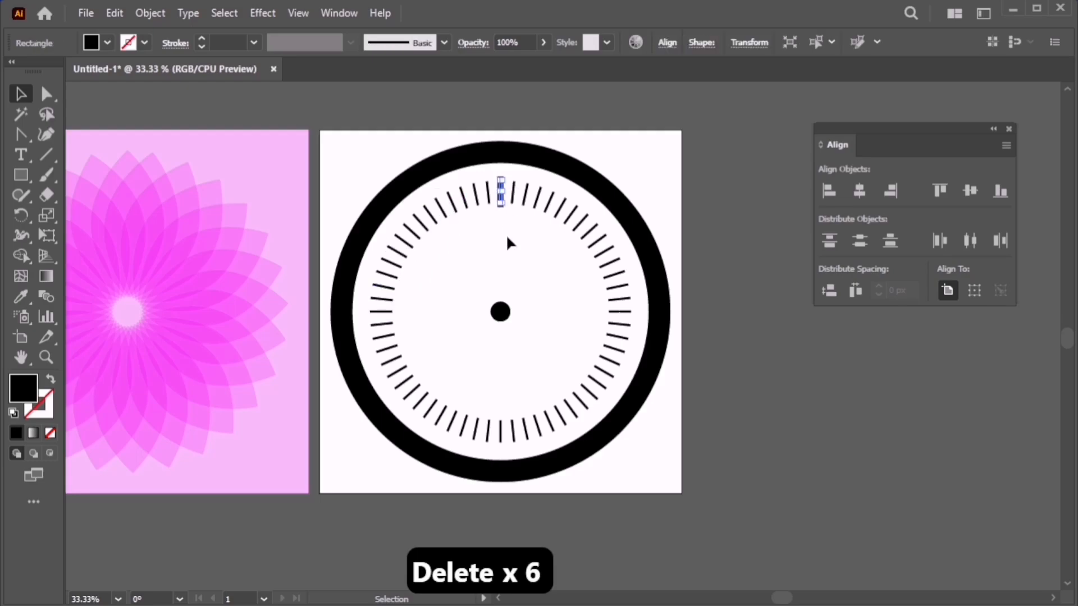
click(506, 233)
click(502, 205)
Rotate-copy the 12 o'clock tick by 360/12 around the centre, repeating with Ctrl+D to fill the dial.
key(r)
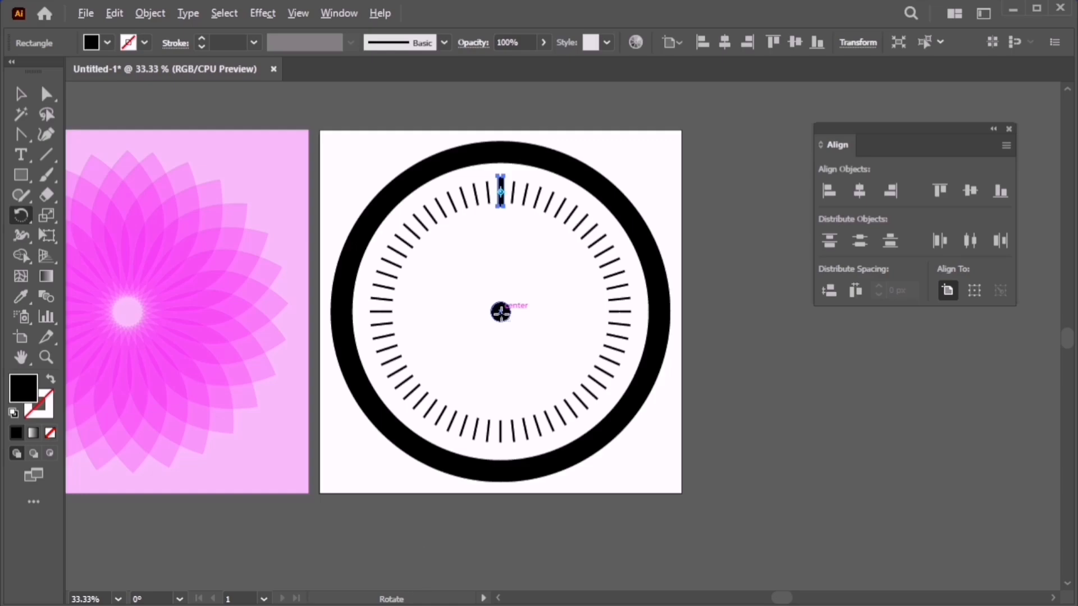
alt+click(501, 312)
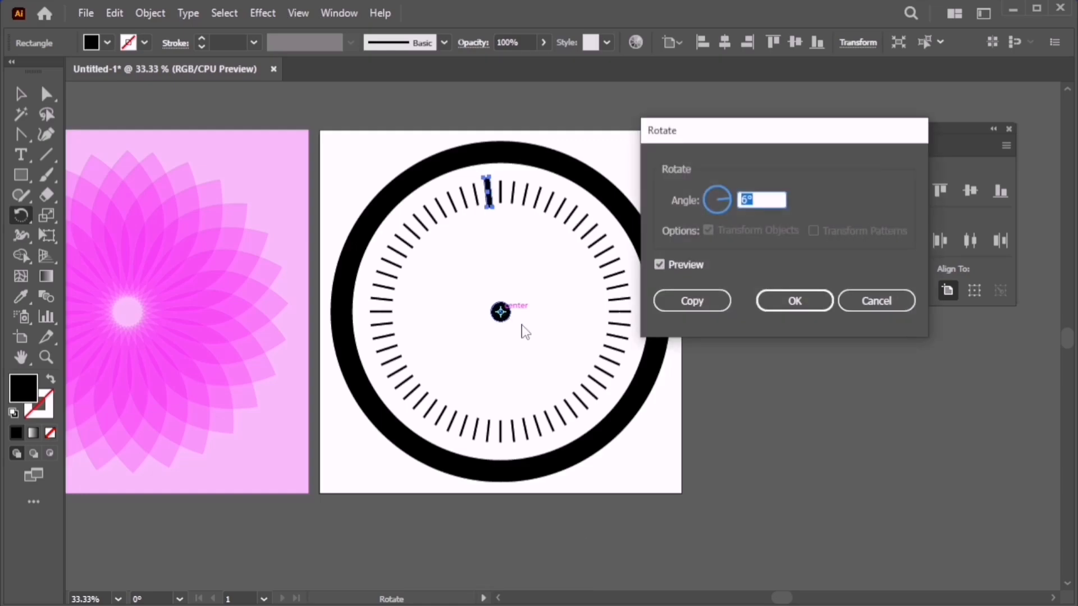
text(360/1)
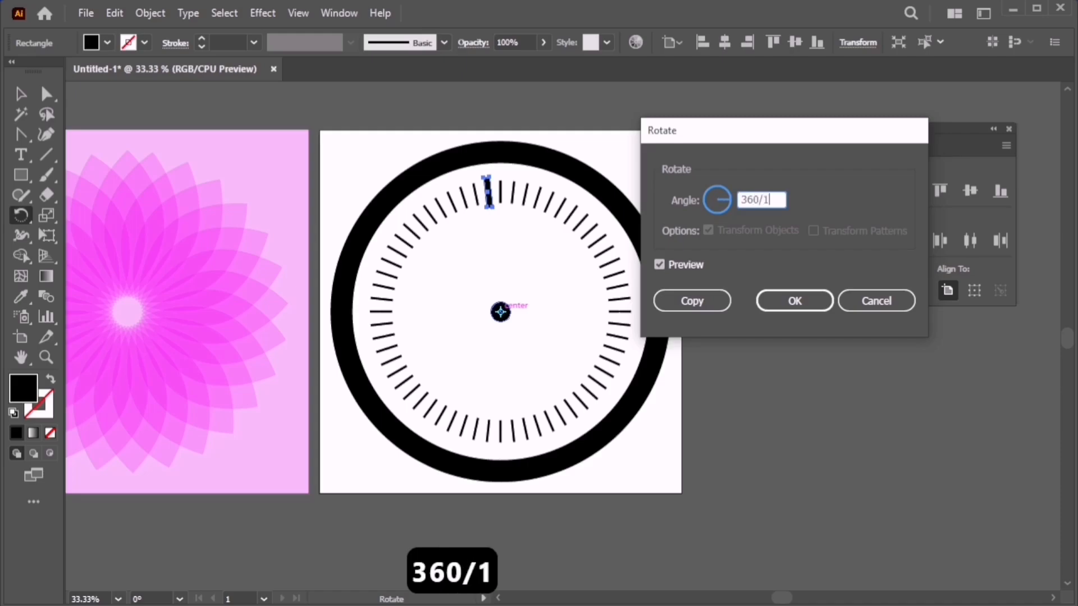
text(2)
click(691, 301)
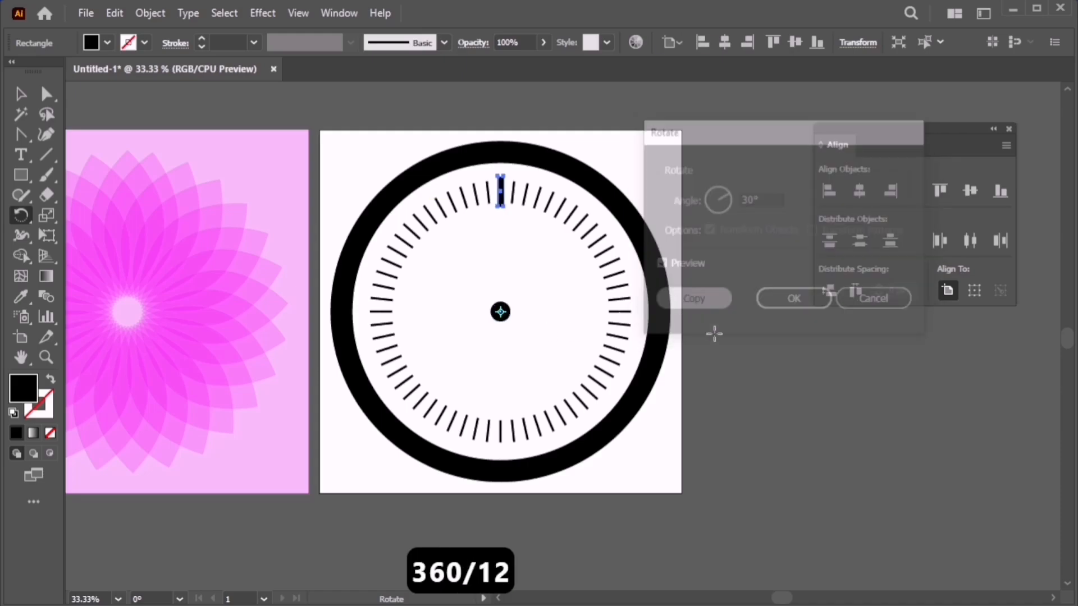
key(ctrl+d)
key(ctrl+d)
key(ctrl+d)
key(ctrl+d)
key(ctrl+d)
key(ctrl+d)
key(ctrl+d)
key(ctrl+d)
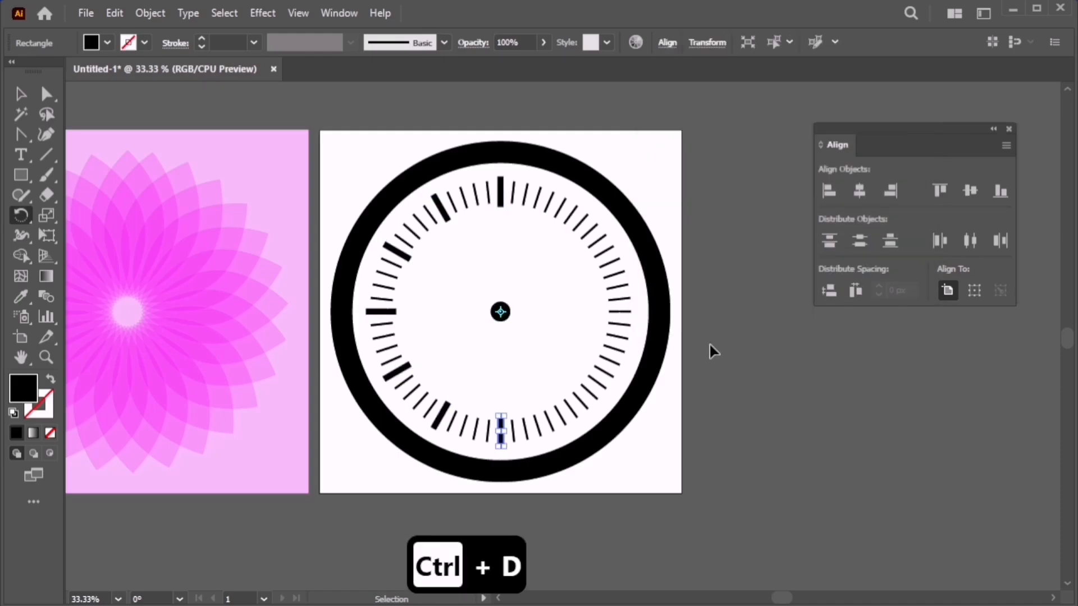
key(ctrl+d)
key(ctrl+d)
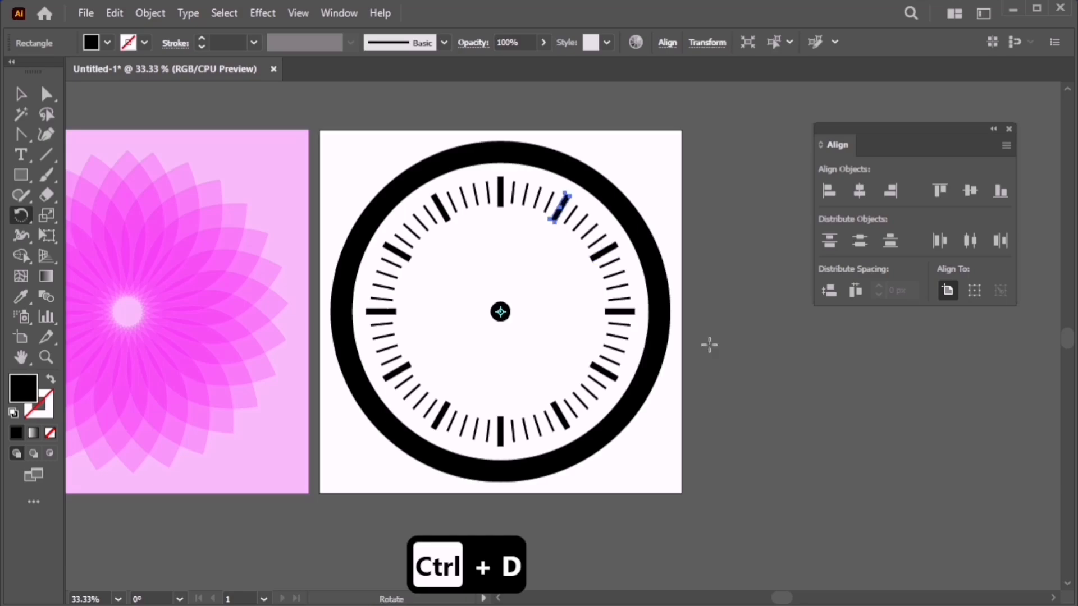
key(v)
click(487, 425)
Draw a long thin rectangle across the centre dot as a clock hand and narrow it slightly.
scroll(529, 353, up, 1)
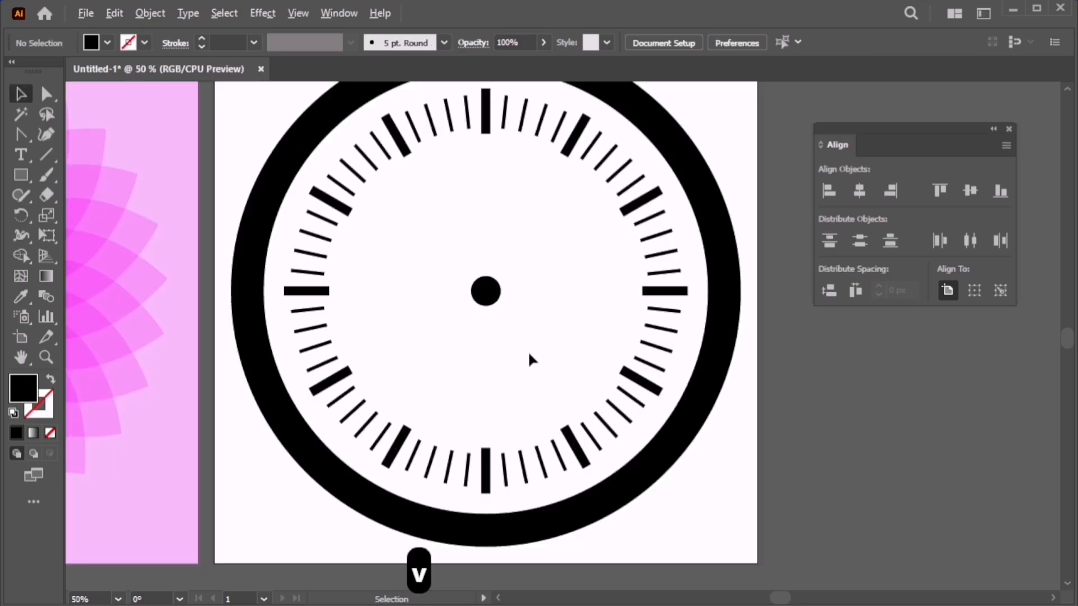
drag(22, 177, 92, 180)
mouse_move(462, 170)
mouse_down()
mouse_move(479, 247)
mouse_move(482, 364)
mouse_move(505, 365)
mouse_move(542, 313)
mouse_move(522, 315)
mouse_move(526, 331)
mouse_up()
key(v)
click(537, 294)
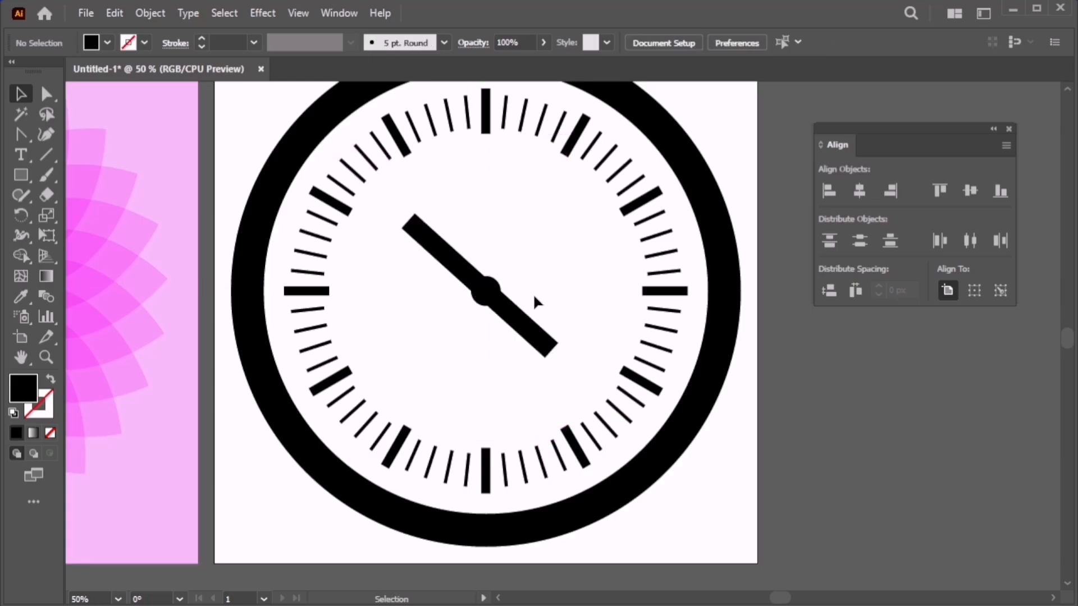
click(493, 289)
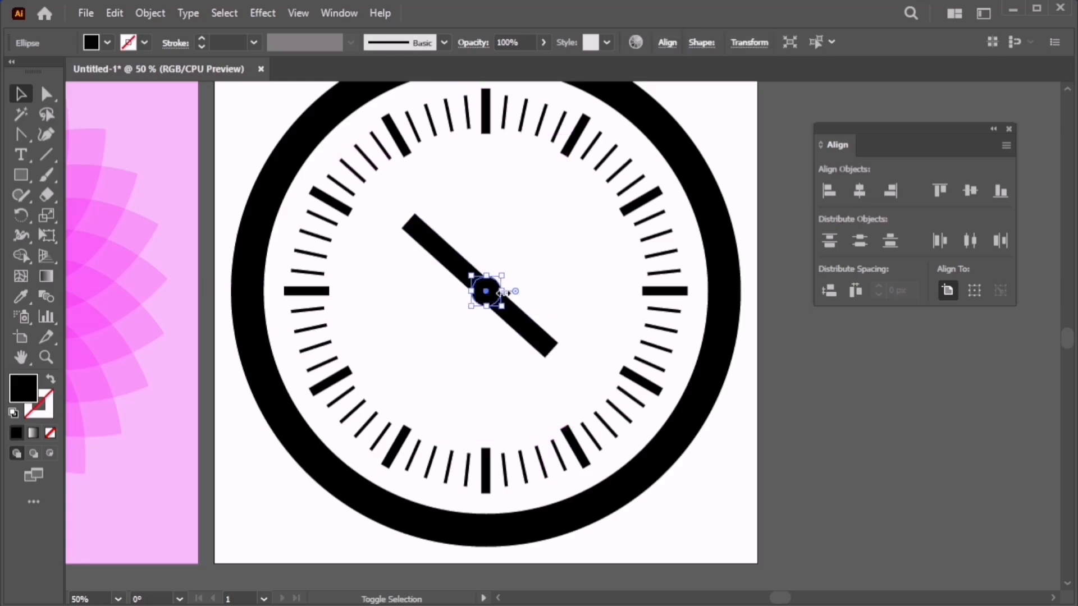
click(517, 337)
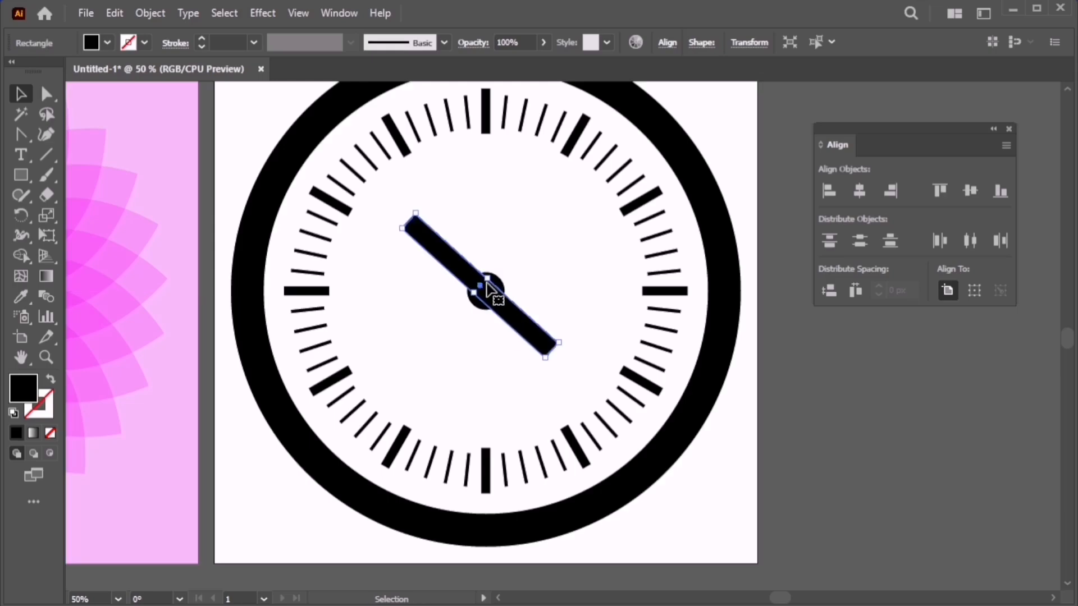
drag(488, 278, 485, 280)
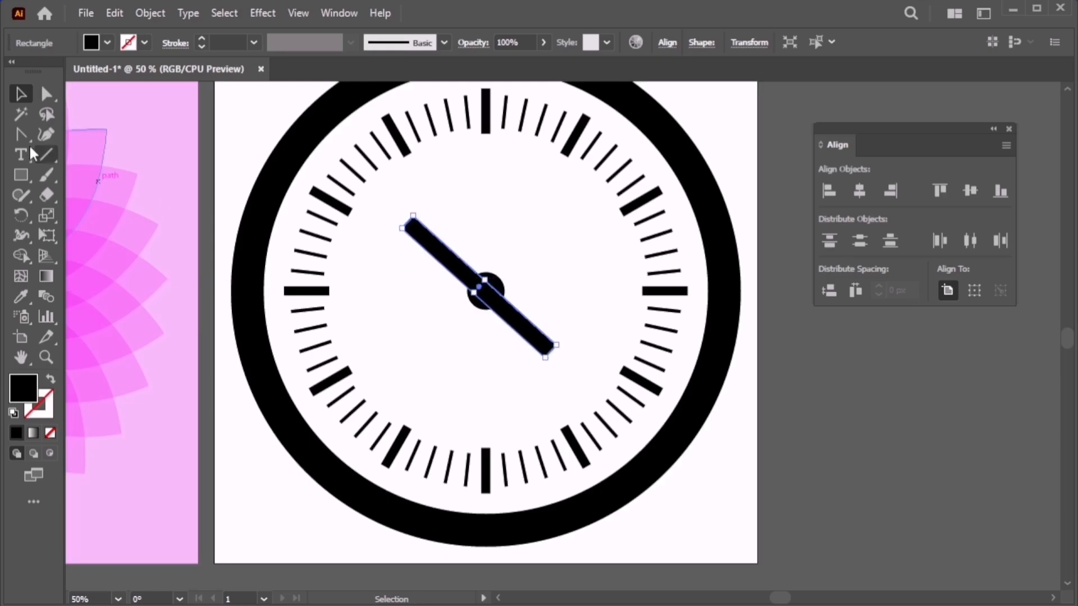
Undo an accidental Direct Selection reshape of the hand and deselect it.
click(47, 94)
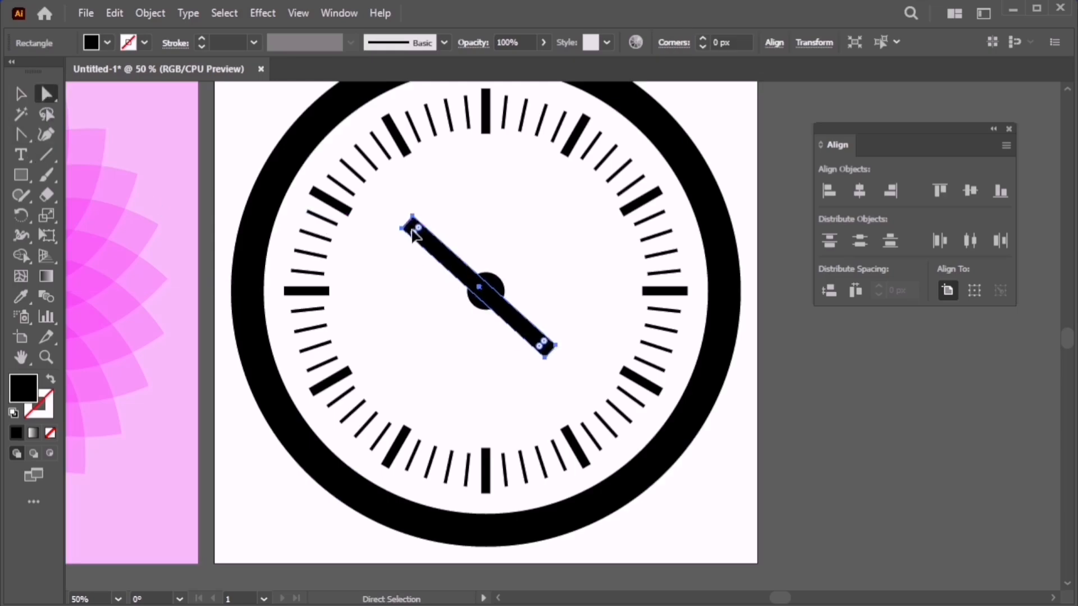
drag(414, 228, 439, 264)
key(ctrl+z)
key(ctrl+z)
key(ctrl+z)
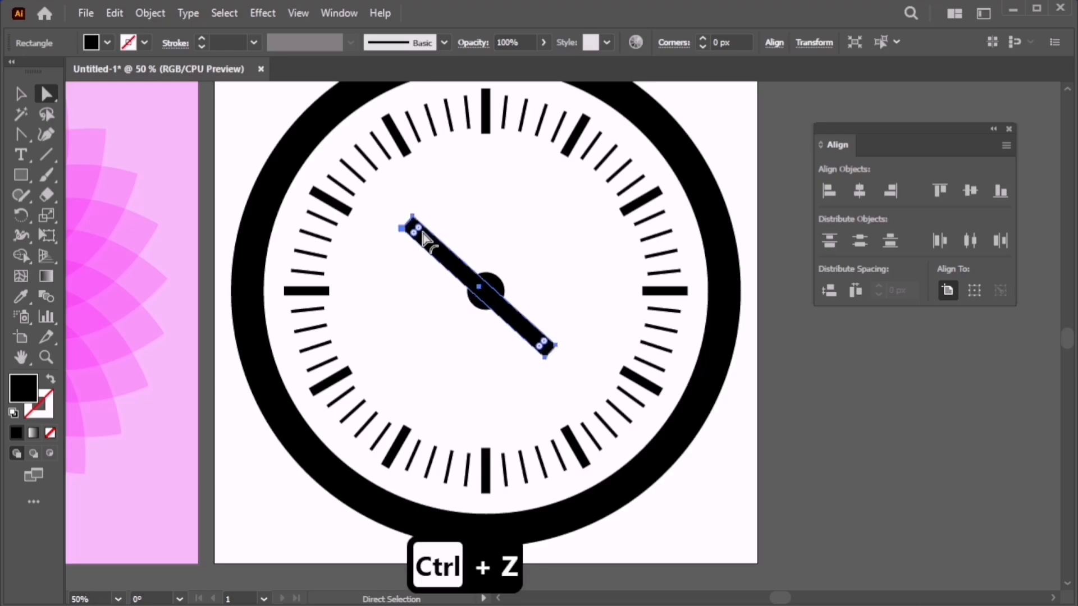
click(21, 94)
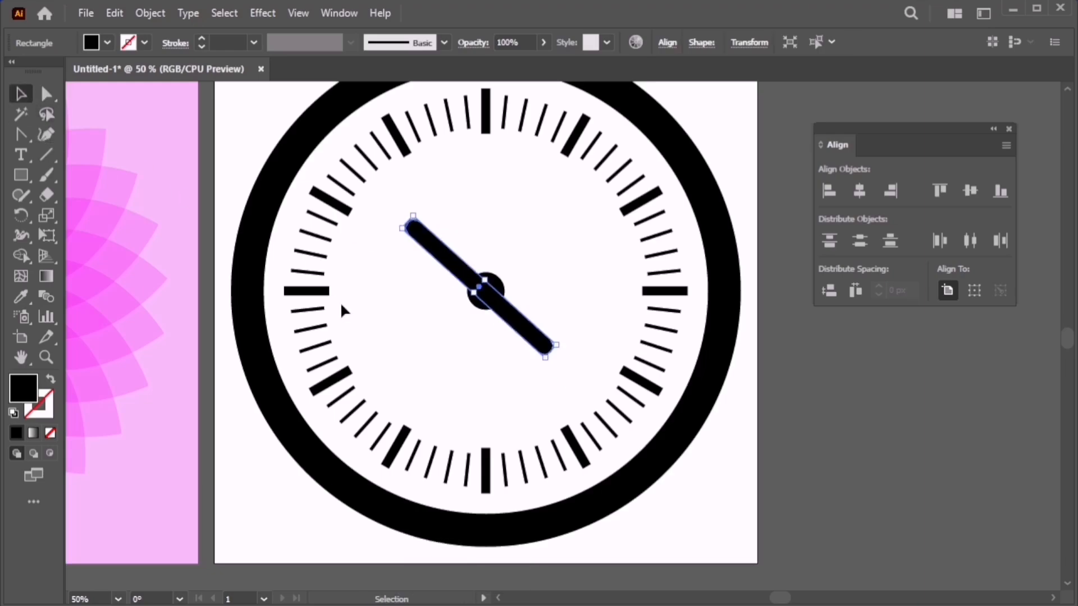
click(412, 331)
Lengthen the hand at both its upper-left end and its lower-right end.
click(410, 228)
drag(412, 216, 398, 196)
click(563, 256)
click(524, 328)
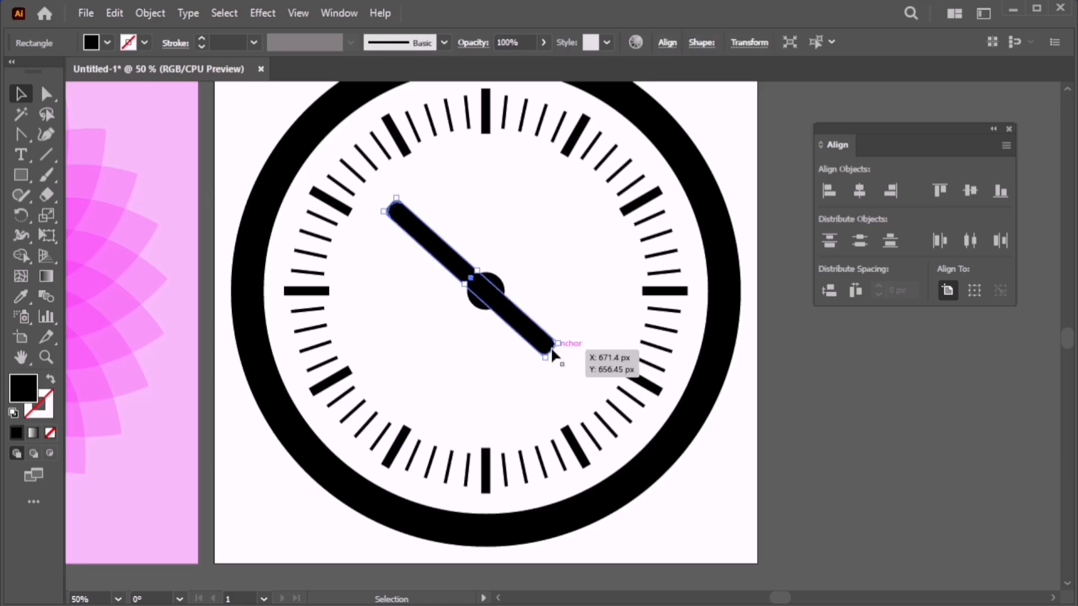
key(e)
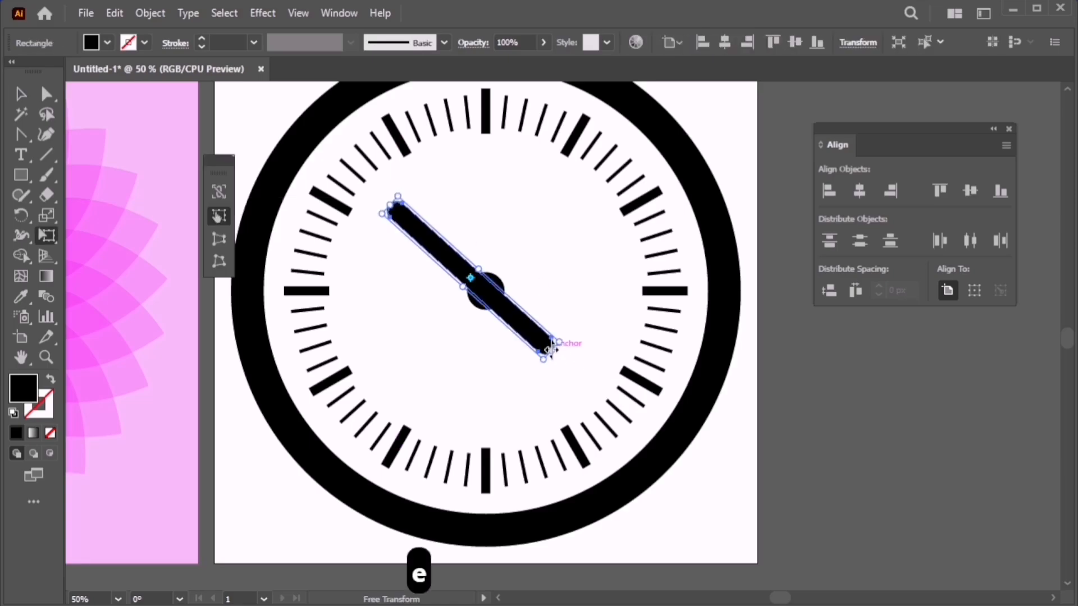
drag(550, 349, 572, 372)
key(v)
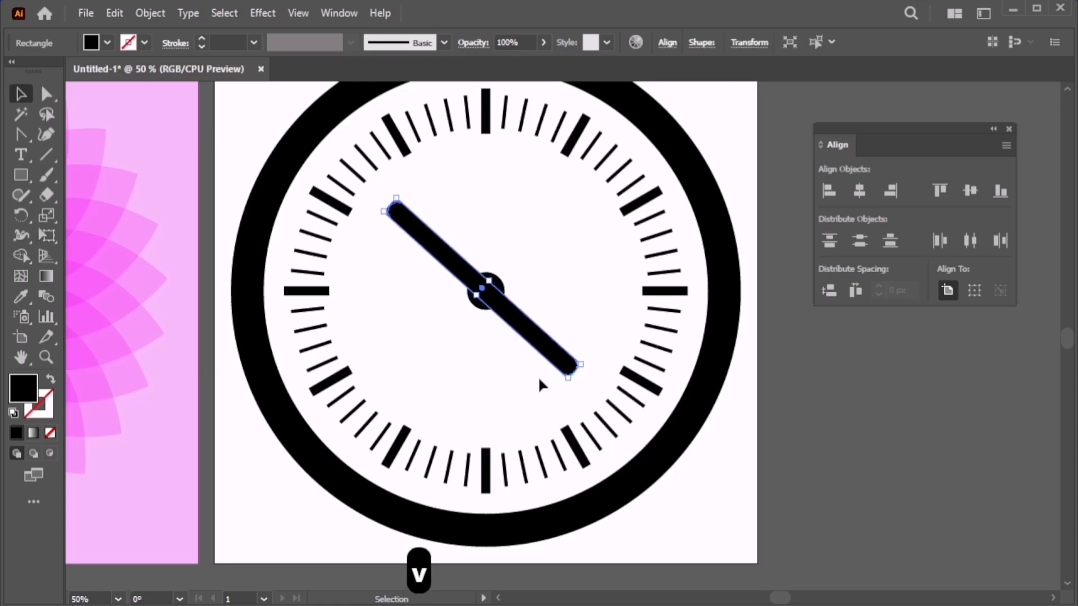
click(539, 380)
Shorten the hand's lower-right tail with Free Transform so only a short stub passes the centre.
click(540, 346)
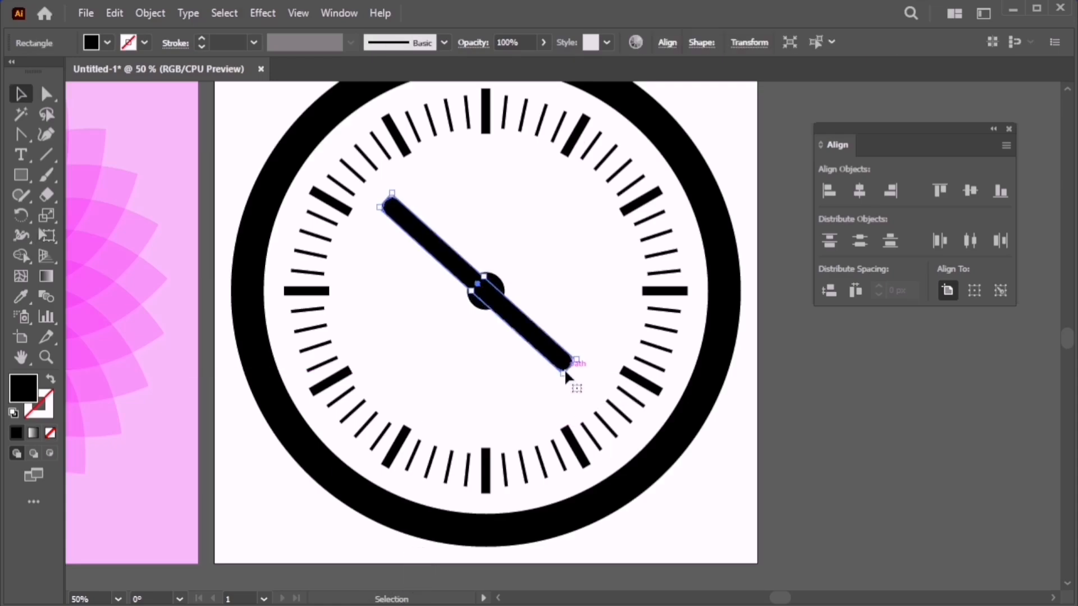
key(e)
drag(564, 369, 533, 334)
key(v)
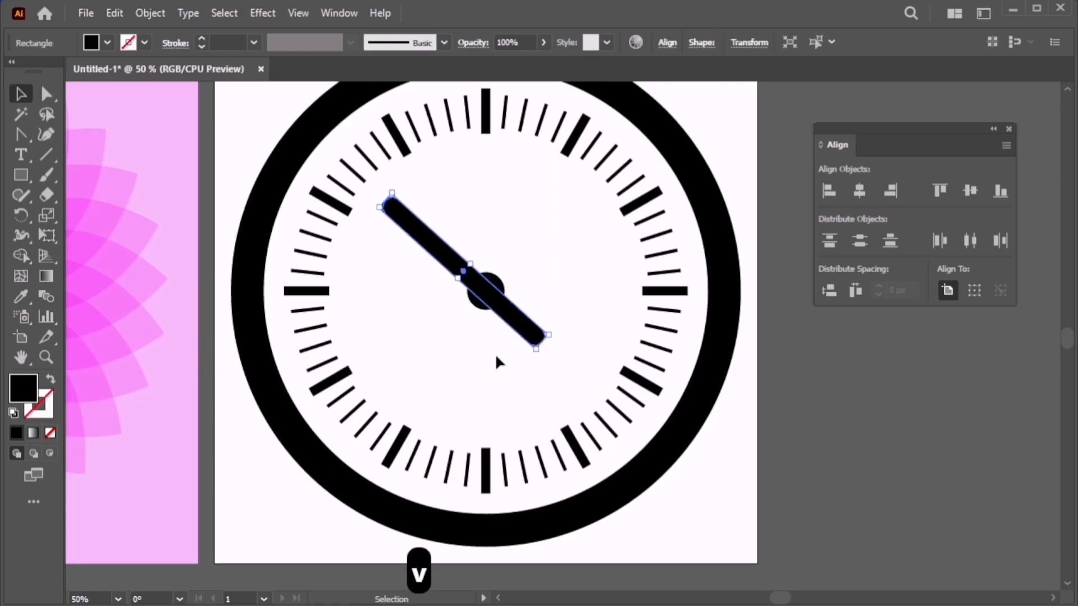
click(495, 352)
click(518, 334)
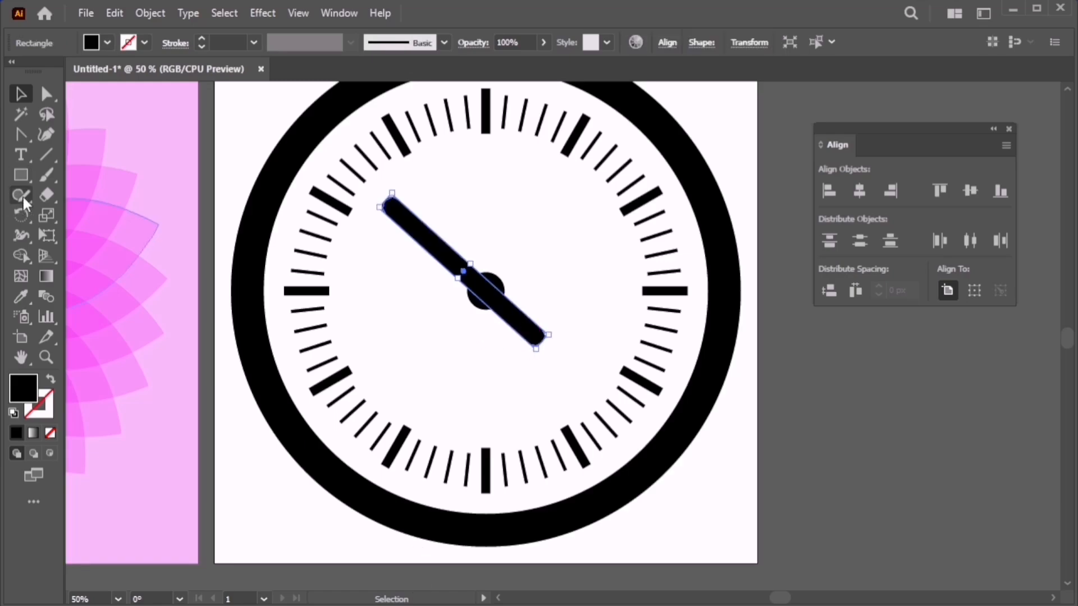
click(22, 219)
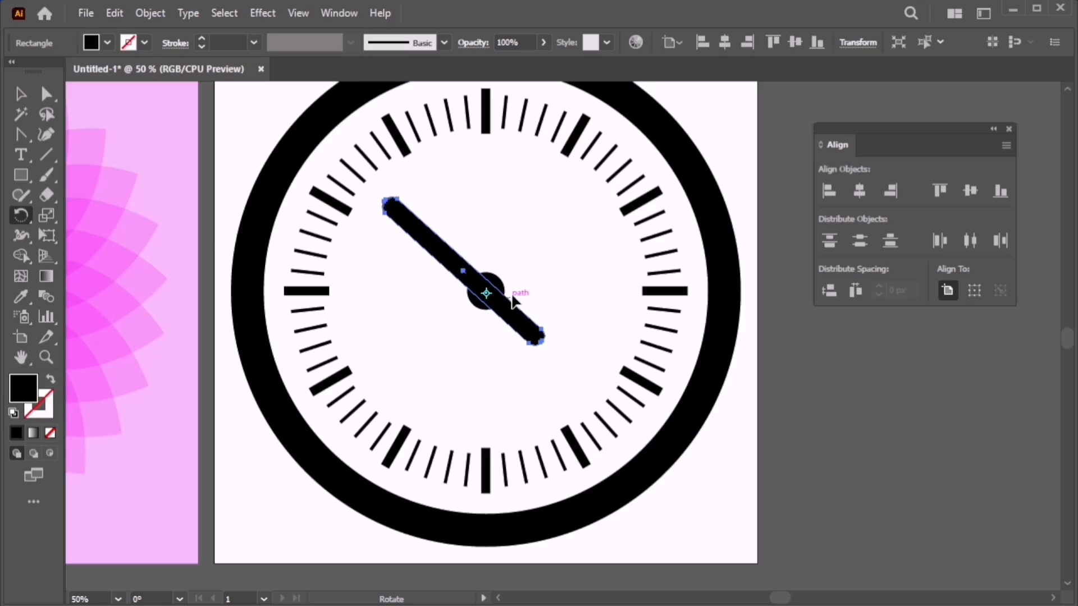
Paste a copy of the hand in front and rotate it into the opposite diagonal.
key(ctrl)
key(ctrl+c)
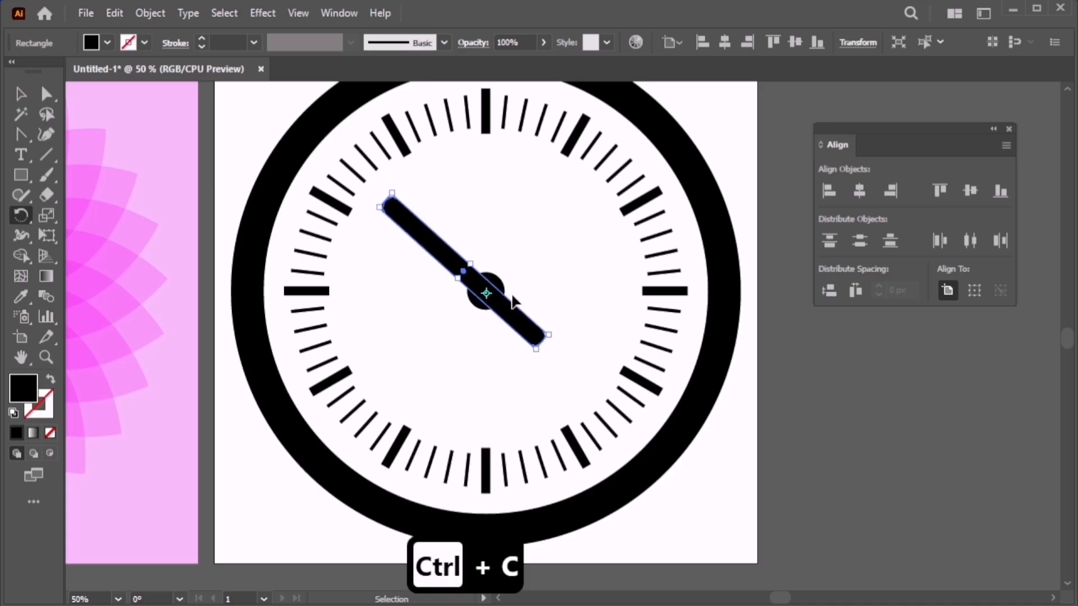
key(ctrl+f)
drag(538, 336, 441, 340)
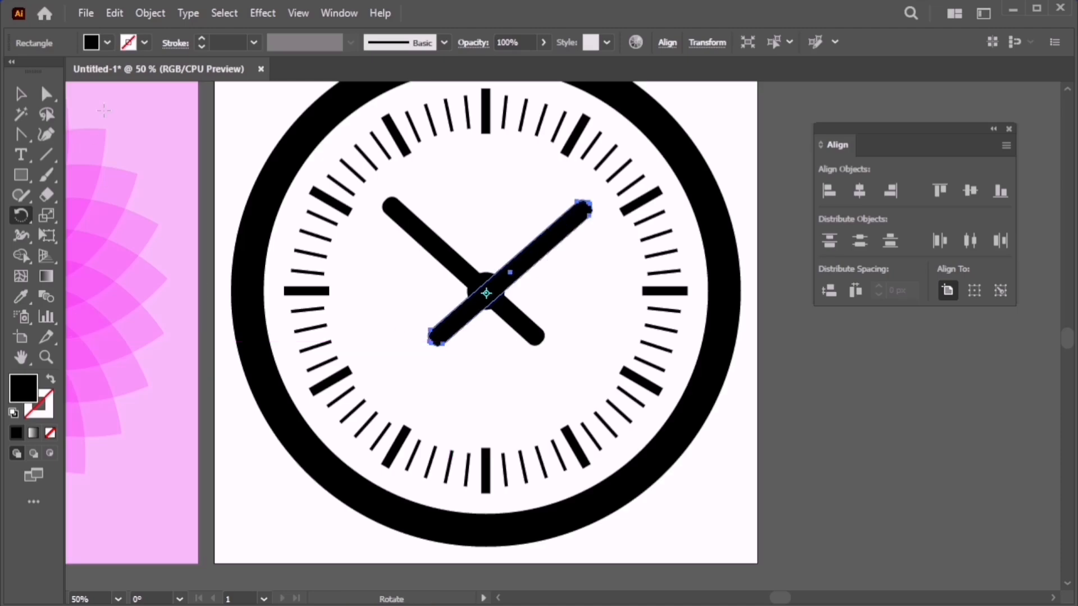
click(21, 94)
click(620, 260)
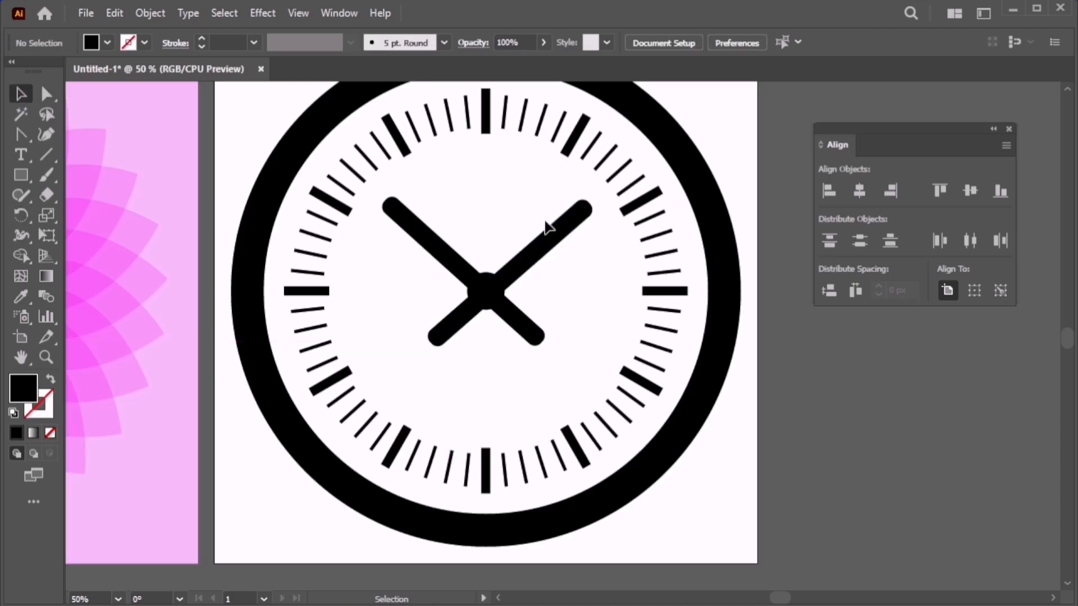
Lengthen the copied hand toward the upper right with Free Transform.
click(568, 222)
key(e)
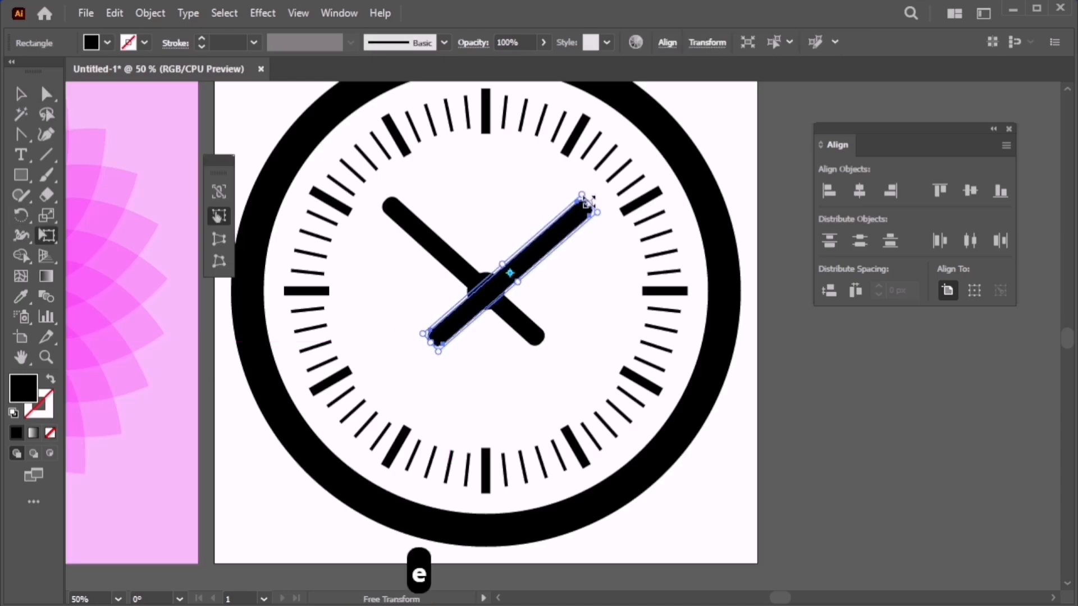
drag(589, 201, 623, 168)
key(v)
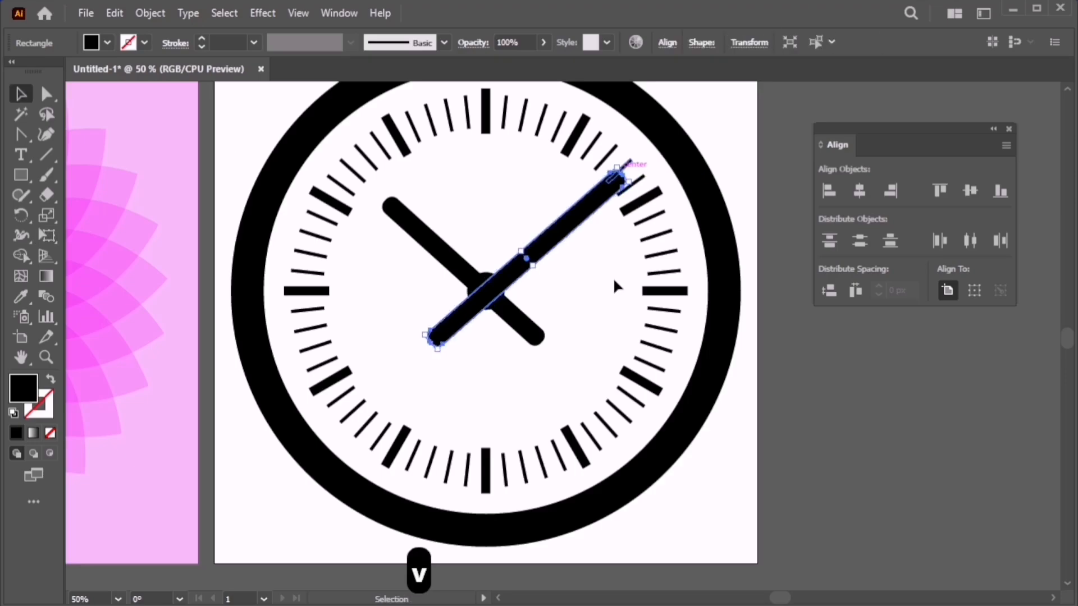
click(613, 277)
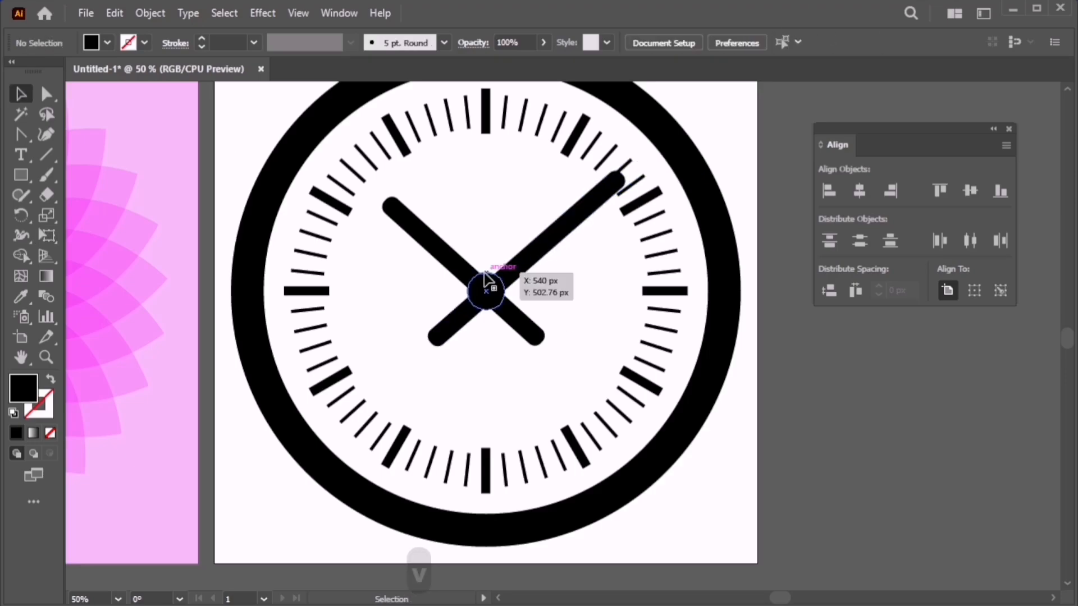
click(484, 289)
Fill the centre circle red and bring it in front of the hands.
double_click(25, 393)
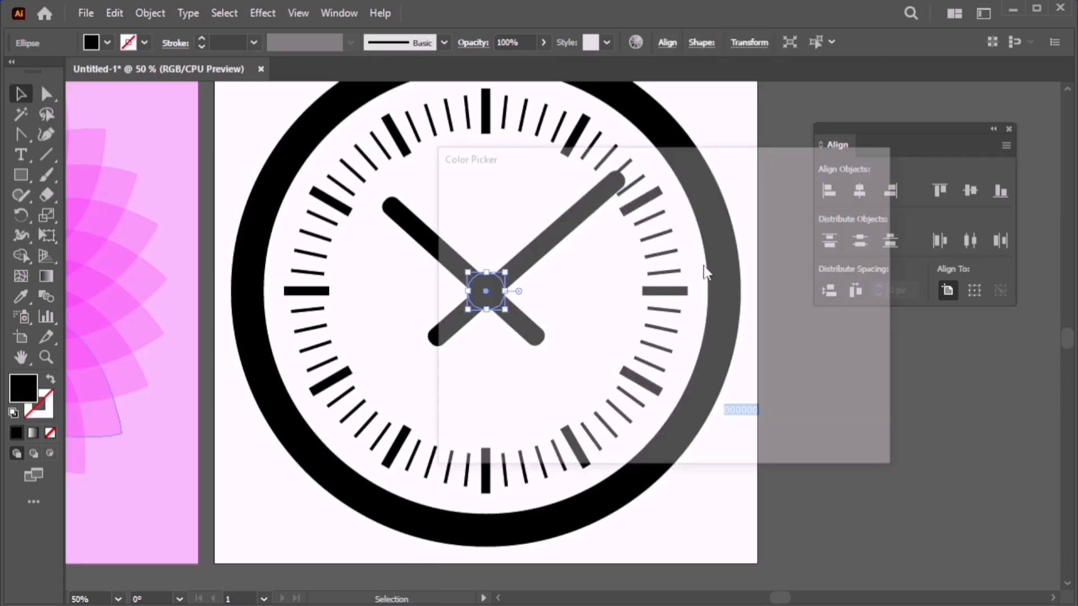
drag(682, 210, 670, 207)
click(654, 215)
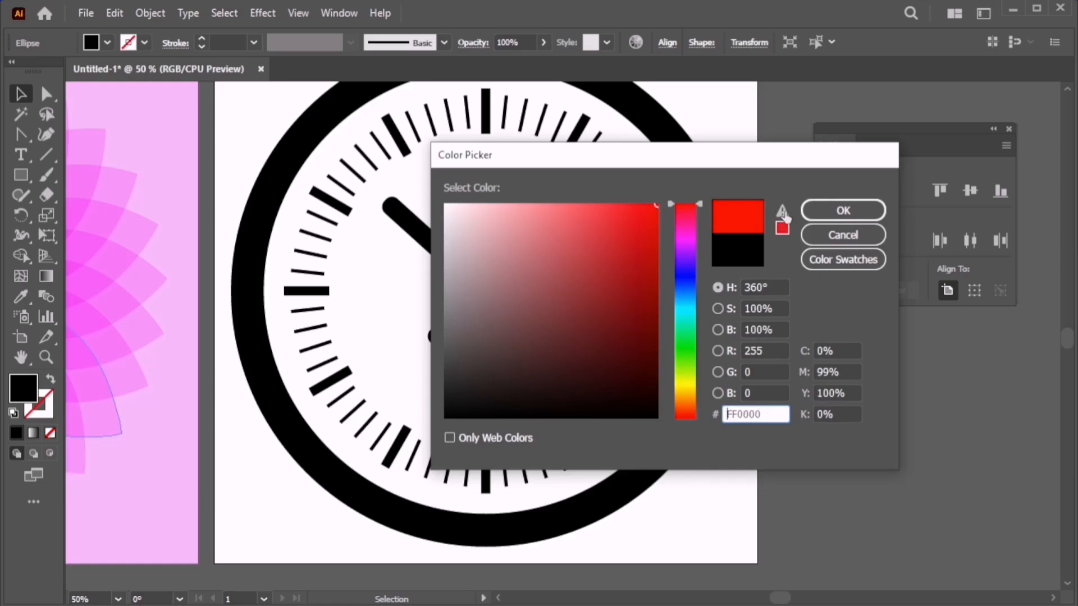
click(844, 217)
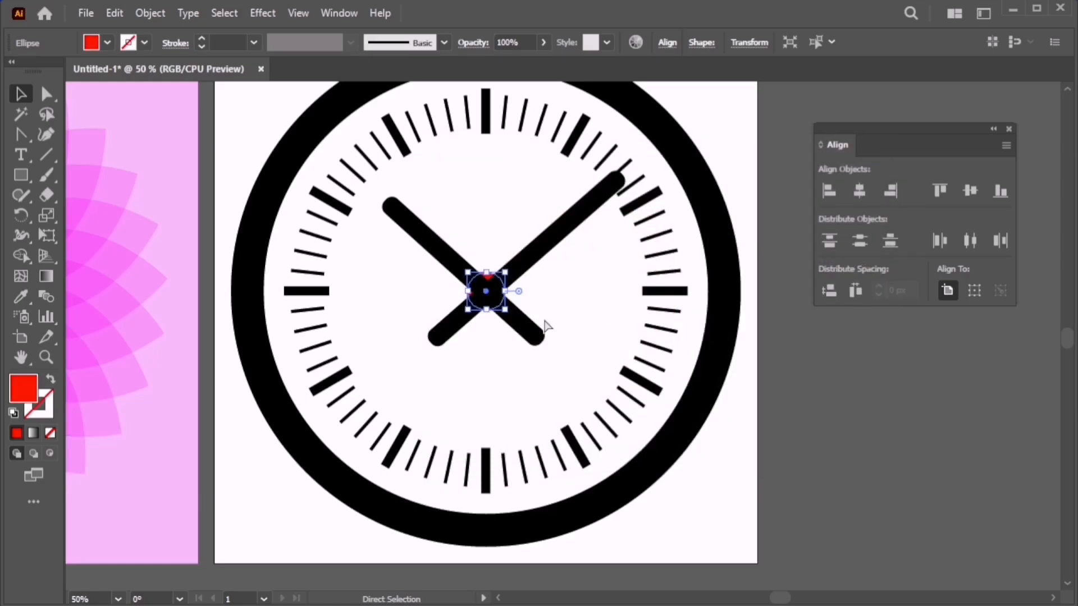
key(ctrl+shift+bracketright)
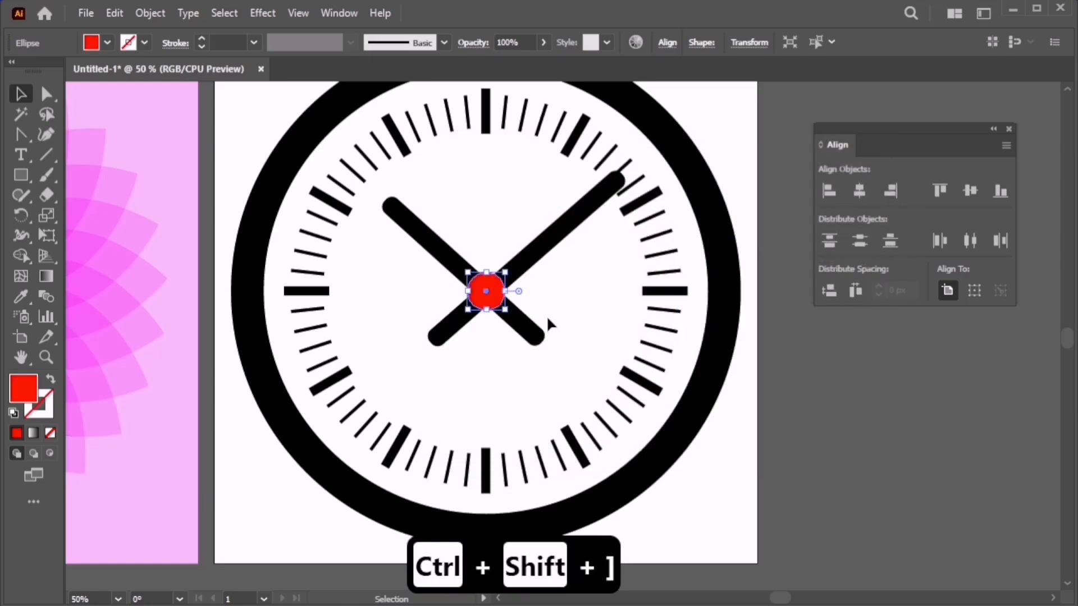
click(547, 315)
Give both clock hands the centre circle's red fill using the Eyedropper.
click(529, 259)
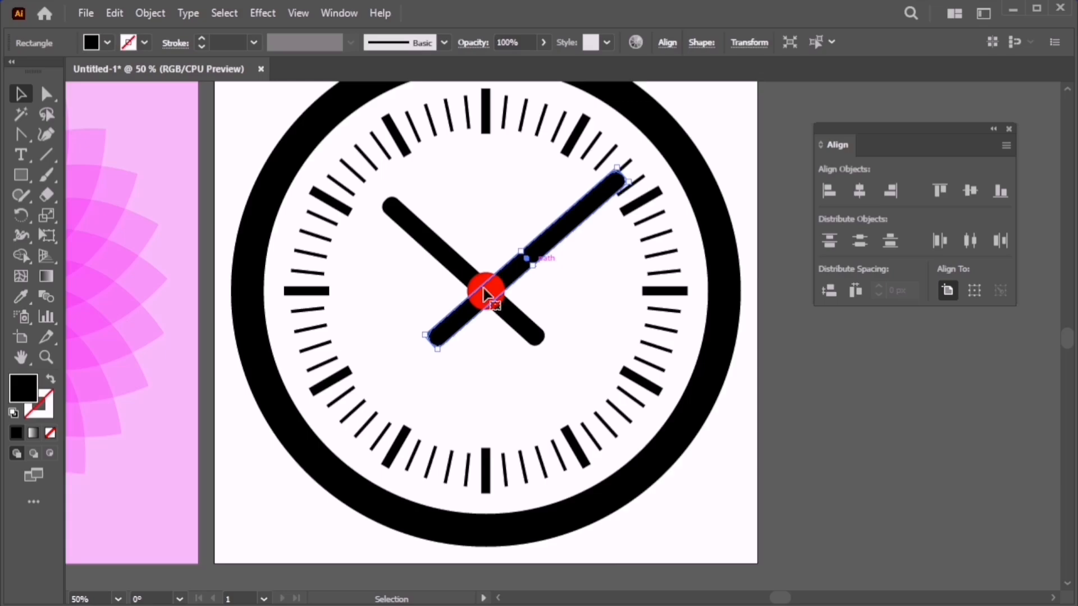
double_click(23, 388)
click(447, 234)
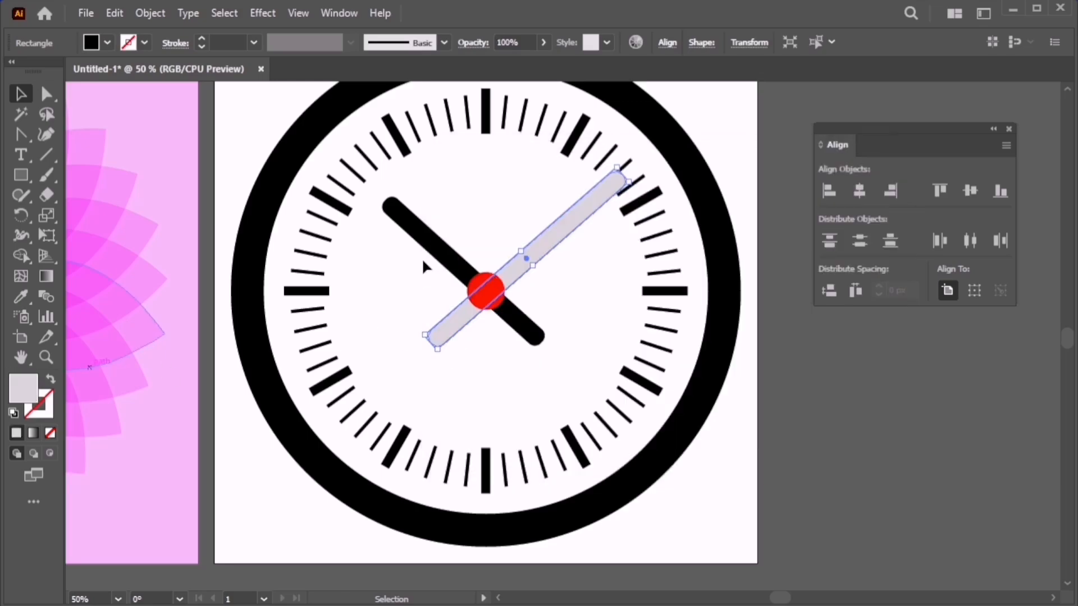
shift+click(440, 249)
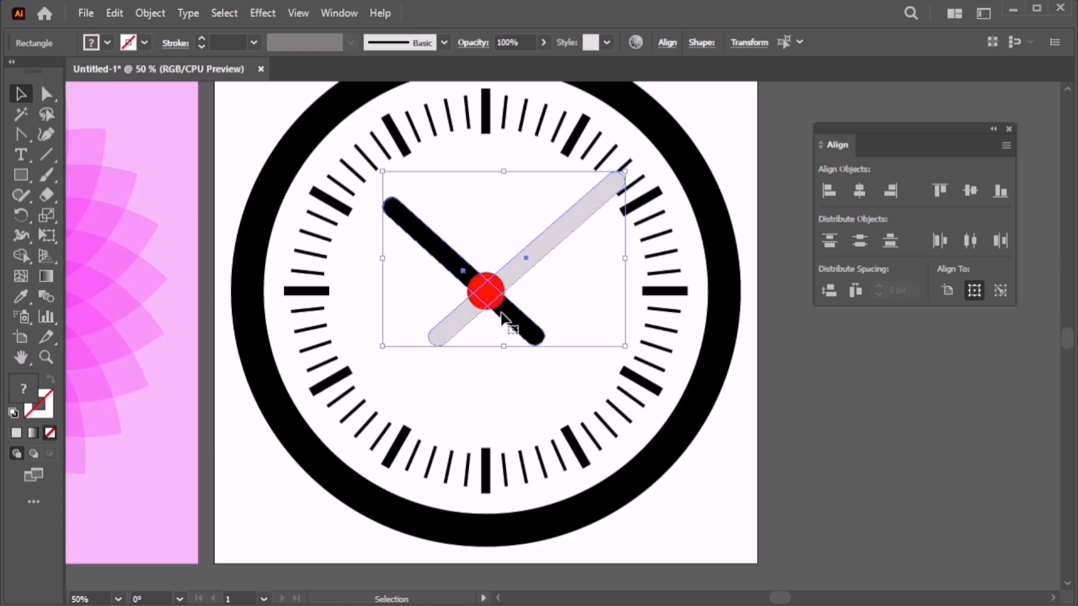
key(i)
click(482, 285)
key(v)
click(491, 353)
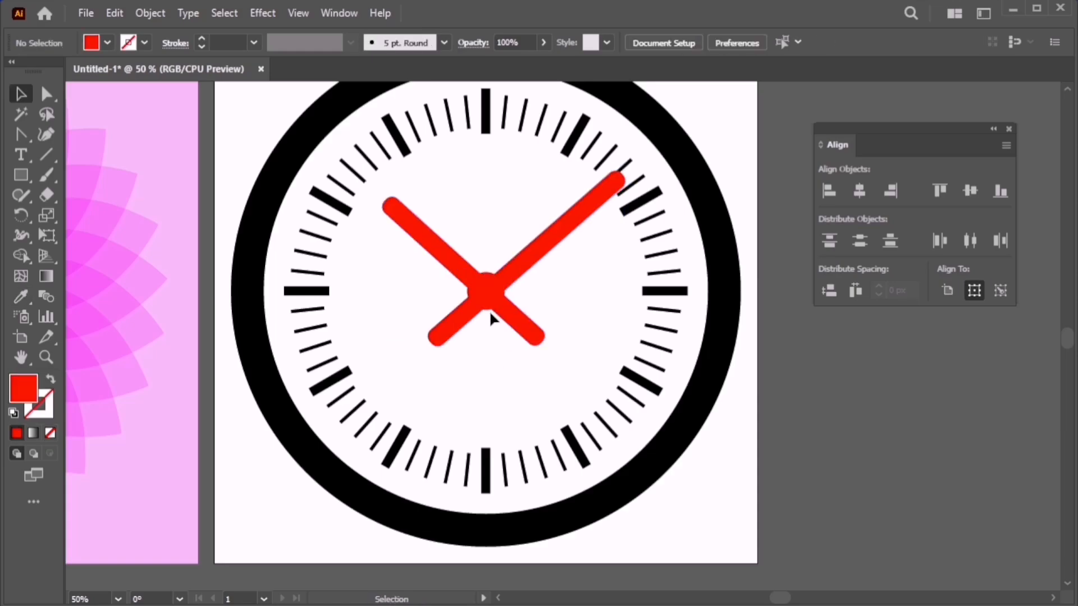
Sample the ring's black onto the centre circle so a black dot sits over the hands.
click(497, 288)
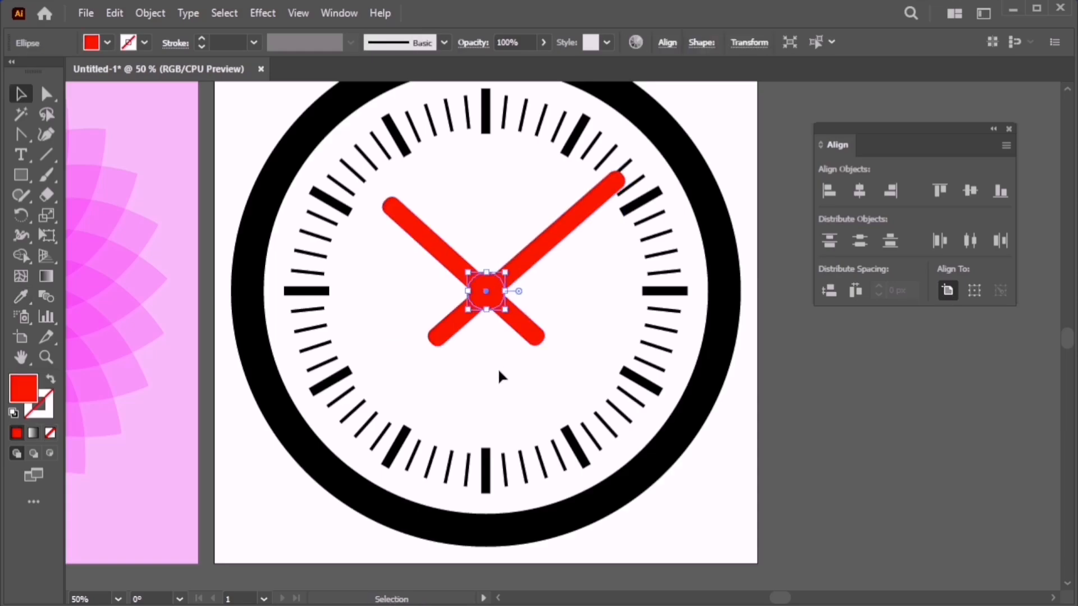
key(o)
key(i)
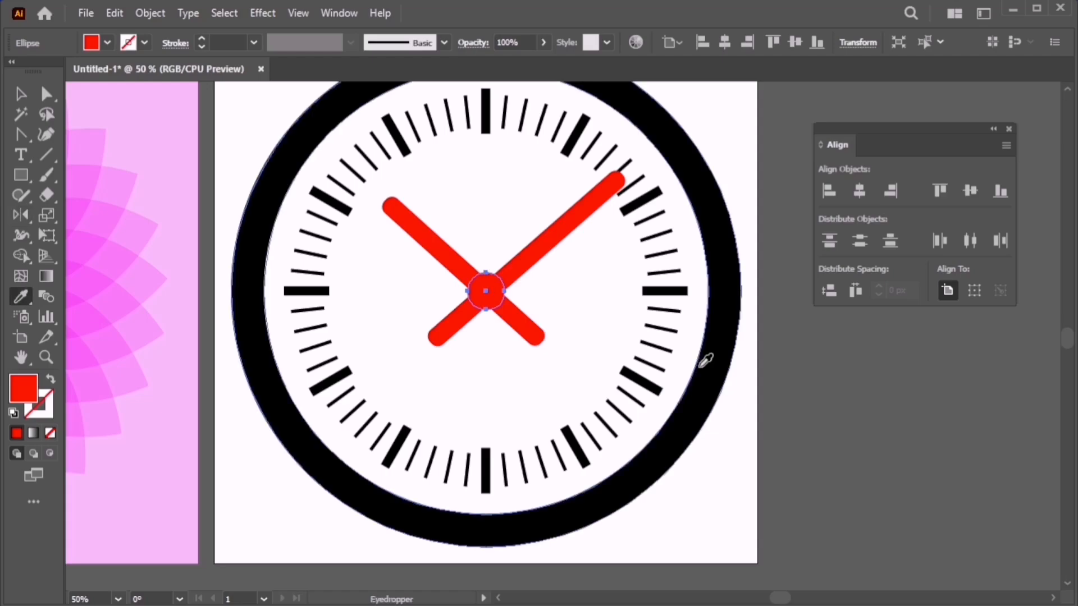
click(709, 360)
key(v)
click(535, 278)
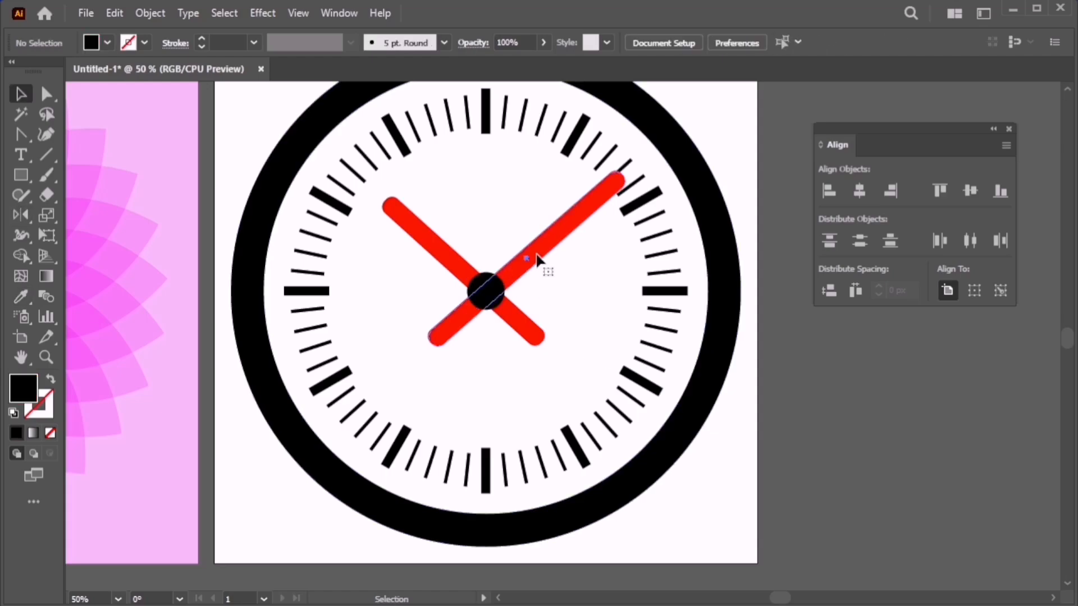
click(531, 255)
double_click(24, 390)
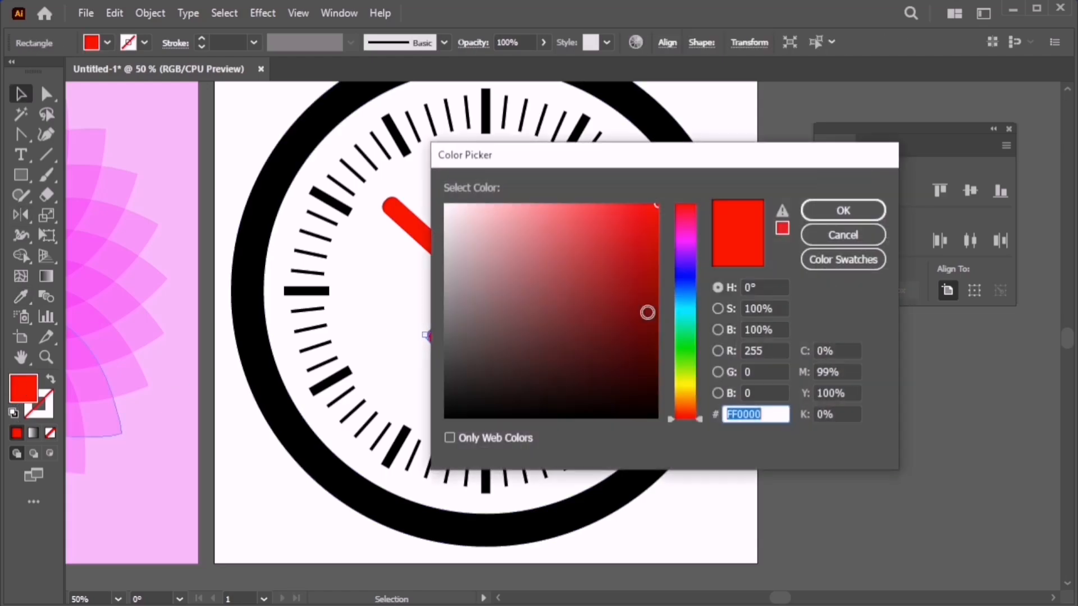
click(654, 233)
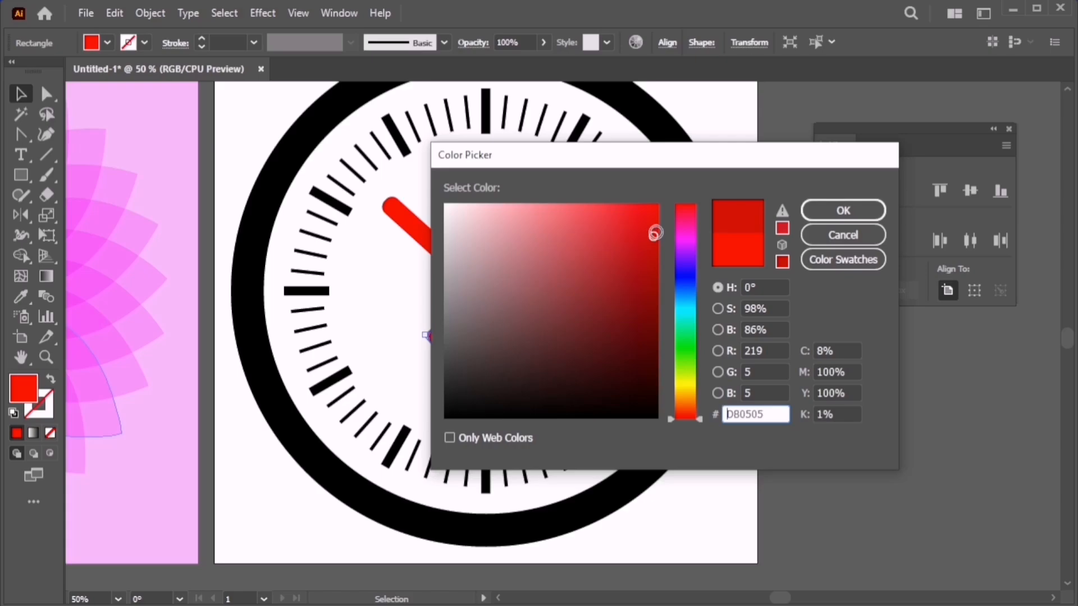
click(828, 211)
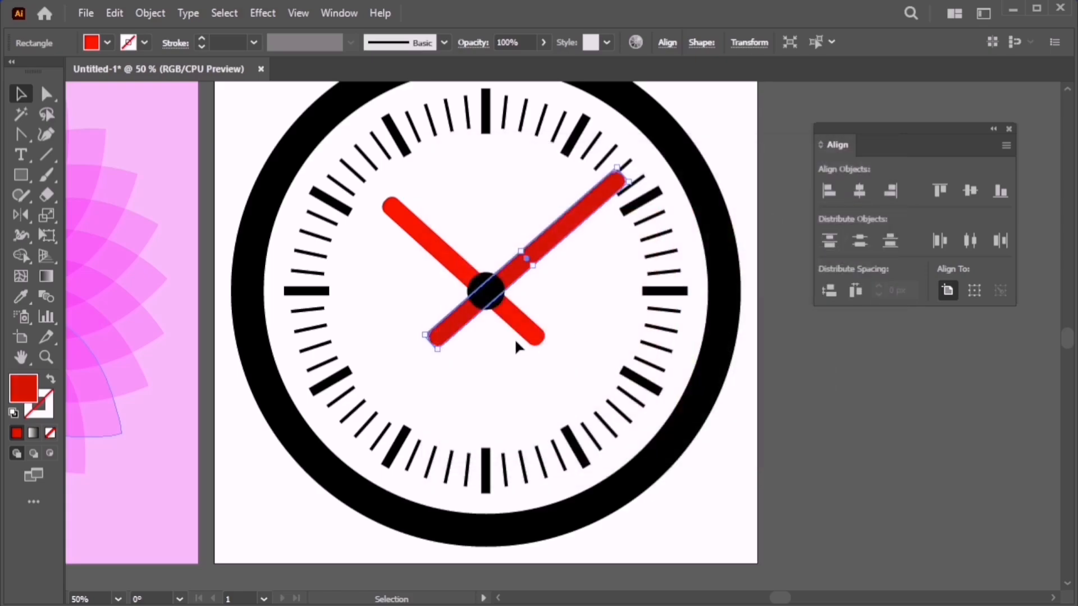
double_click(36, 395)
click(655, 262)
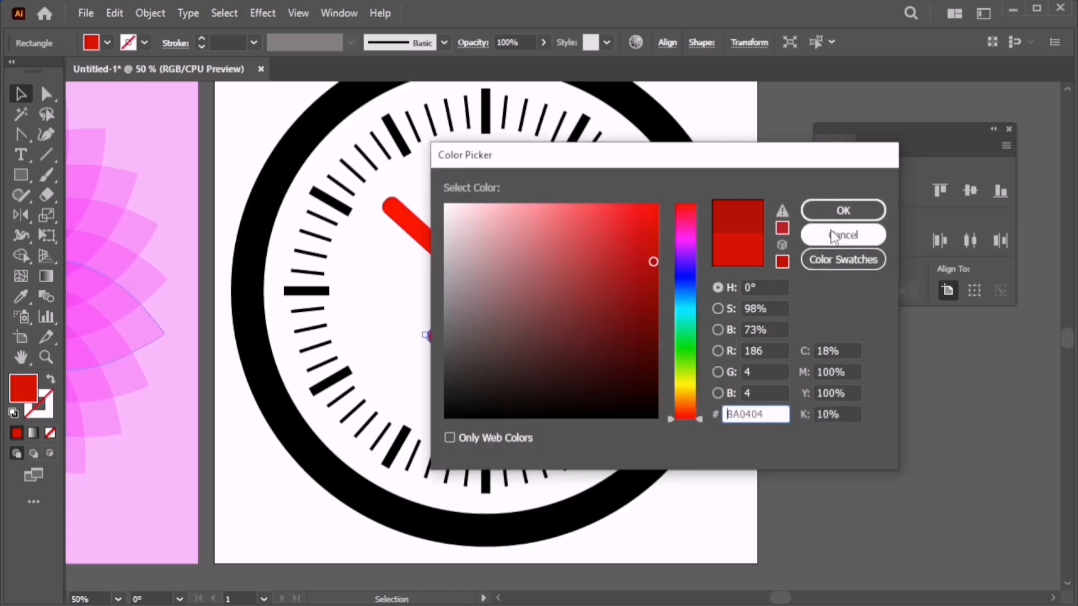
click(843, 211)
click(502, 370)
scroll(502, 371, down, 2)
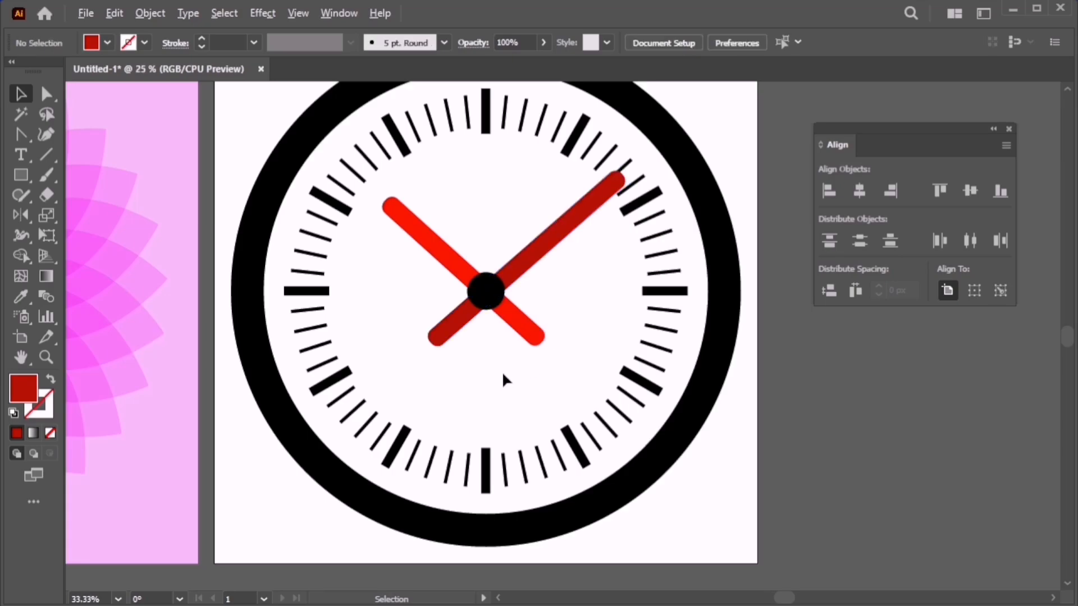
scroll(501, 372, up, 2)
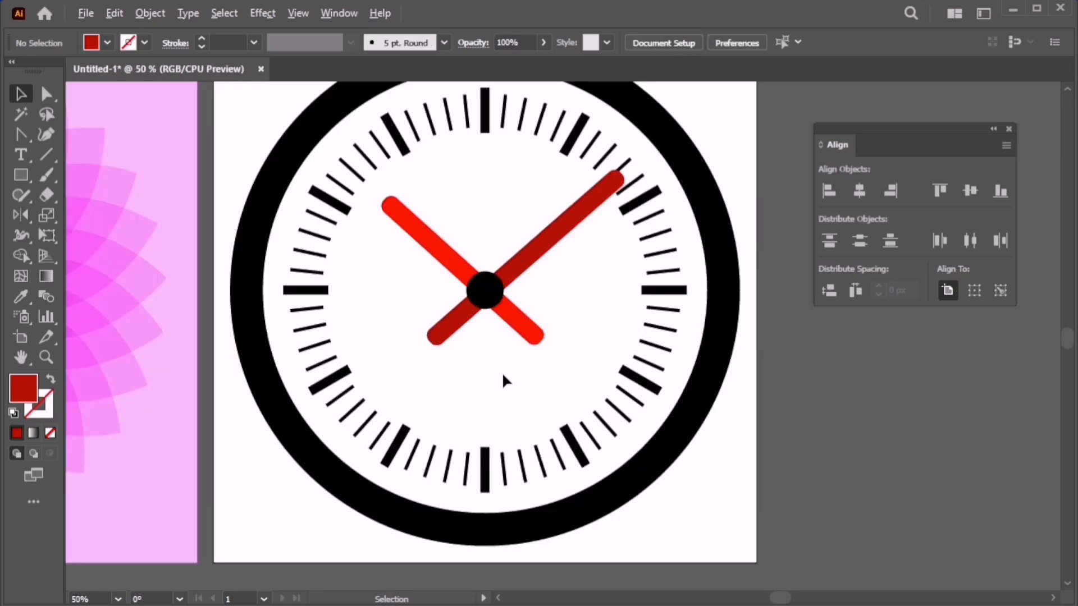
click(555, 243)
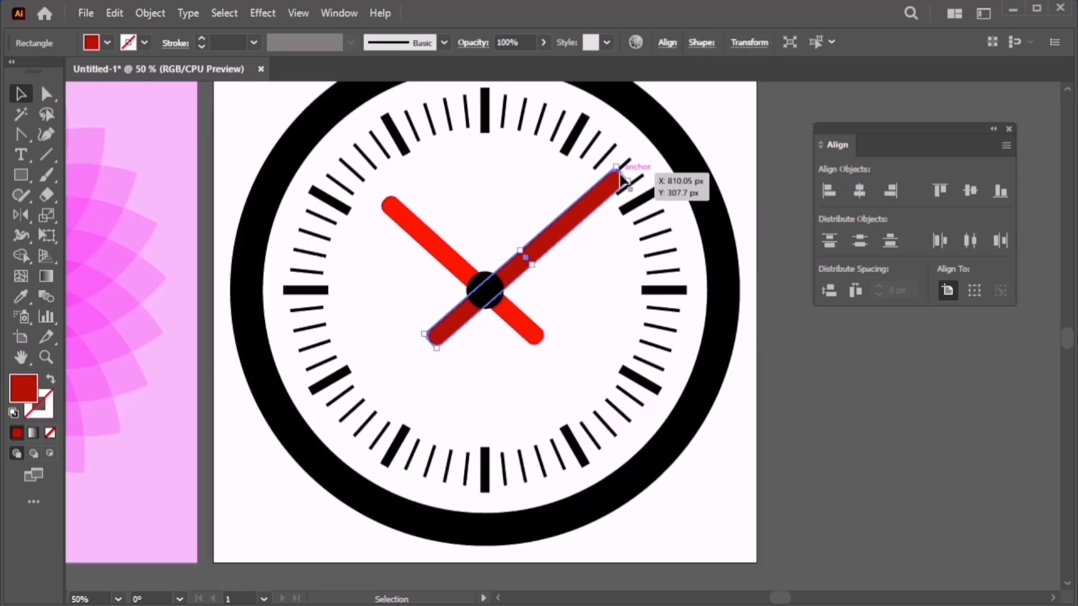
Shorten the dark-red and bright red hands toward the centre with Free Transform.
key(e)
drag(618, 177, 601, 195)
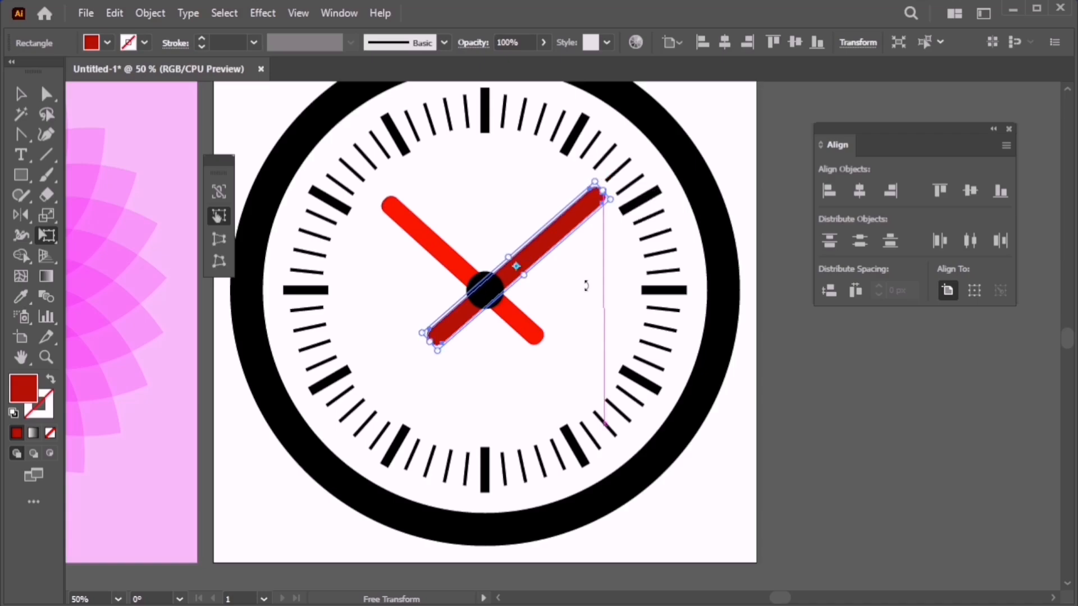
key(v)
click(527, 335)
key(e)
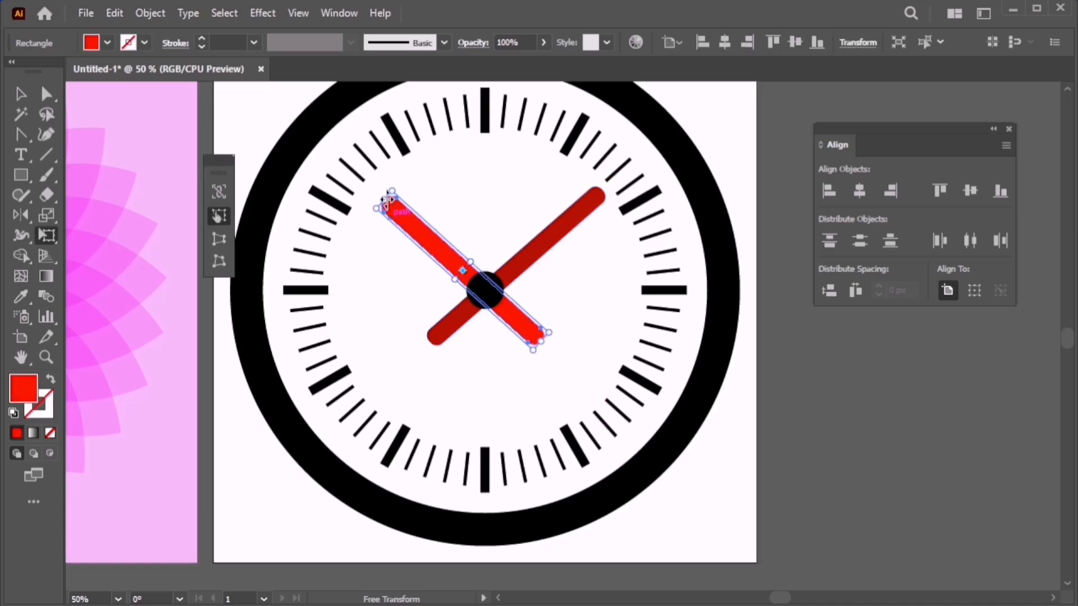
drag(387, 203, 412, 224)
key(v)
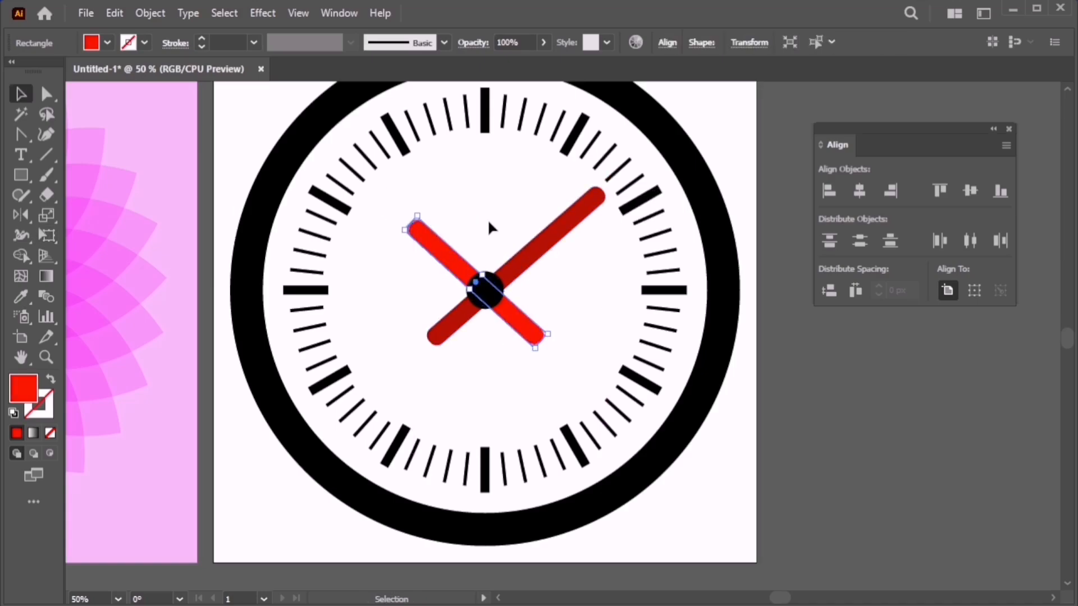
click(487, 219)
scroll(471, 365, down, 3)
scroll(483, 378, up, 3)
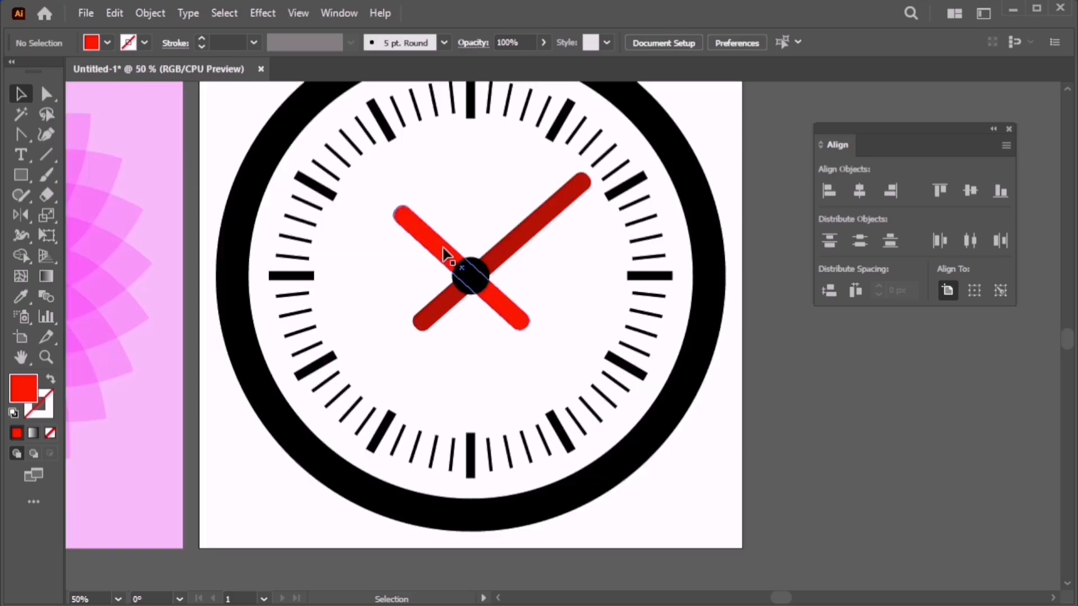
Lengthen the bright red hand toward the upper left and the dark-red hand toward the upper right.
click(424, 238)
key(e)
drag(396, 212, 378, 180)
key(v)
click(499, 200)
click(569, 210)
key(e)
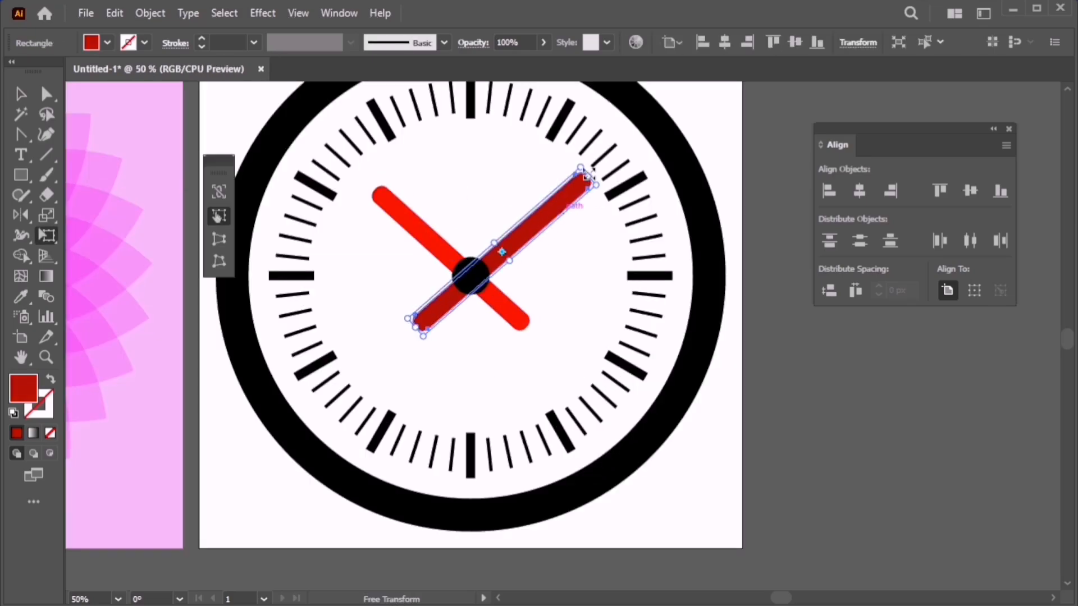
drag(585, 173, 599, 155)
key(v)
click(531, 320)
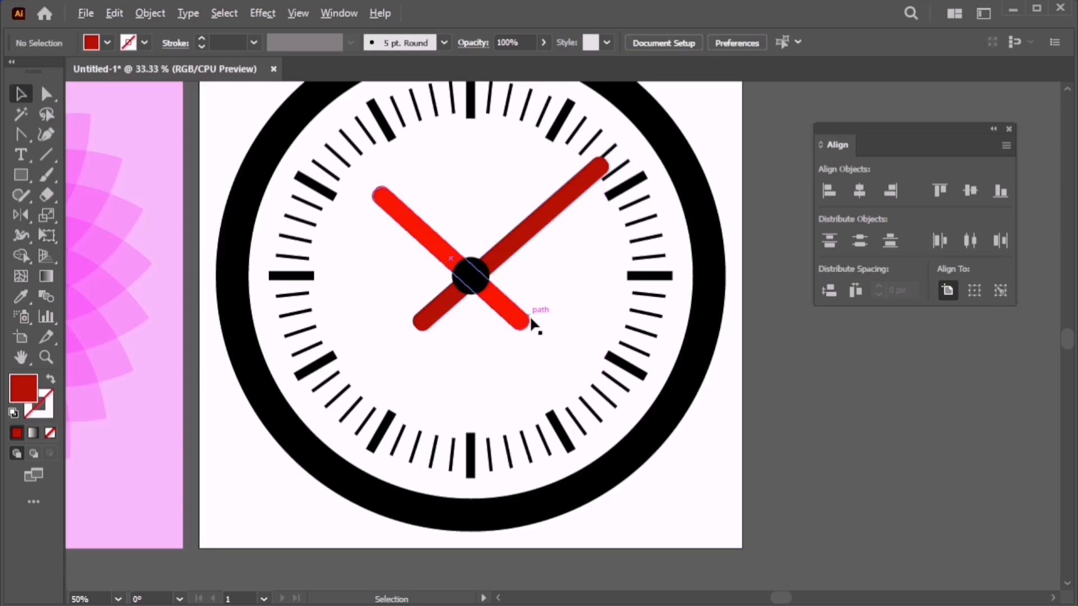
key(ctrl+minus)
key(ctrl+minus)
key(ctrl+plus)
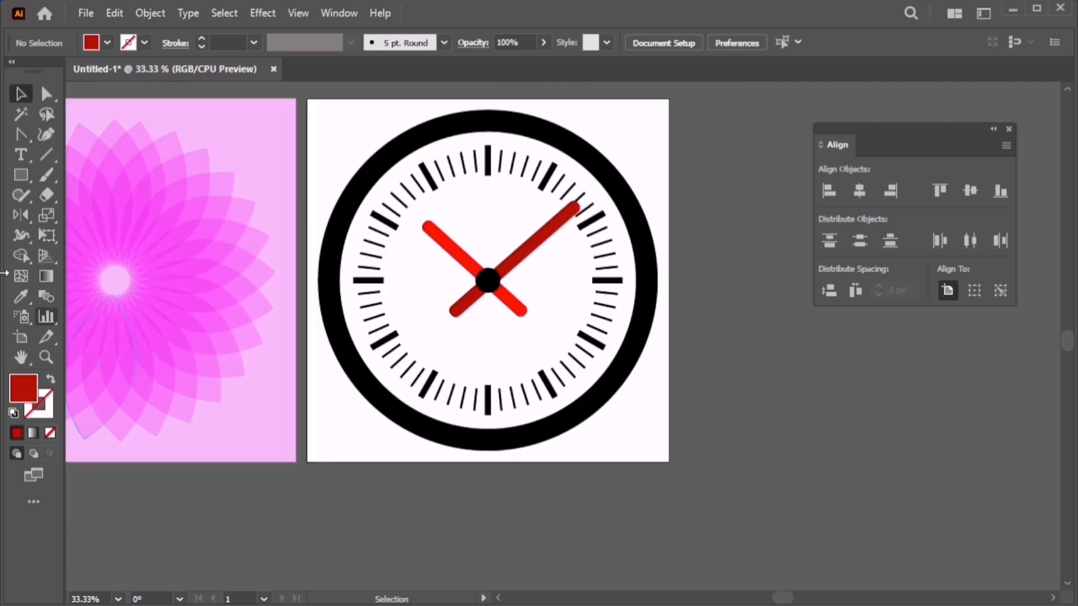
Draw a straight Pen-tool line from the clock centre out to the left.
click(21, 135)
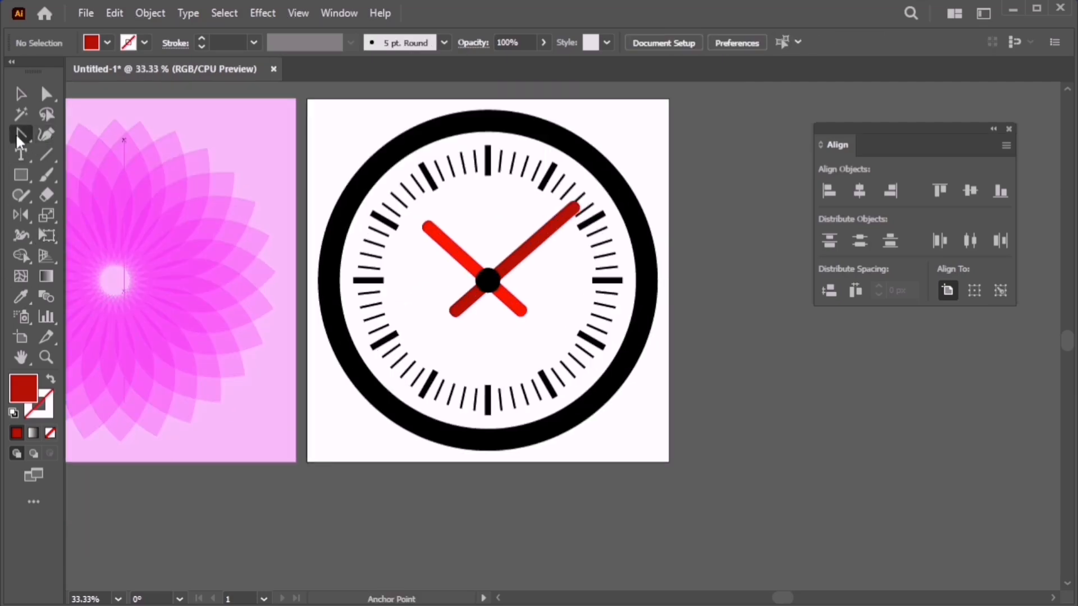
drag(21, 135, 71, 133)
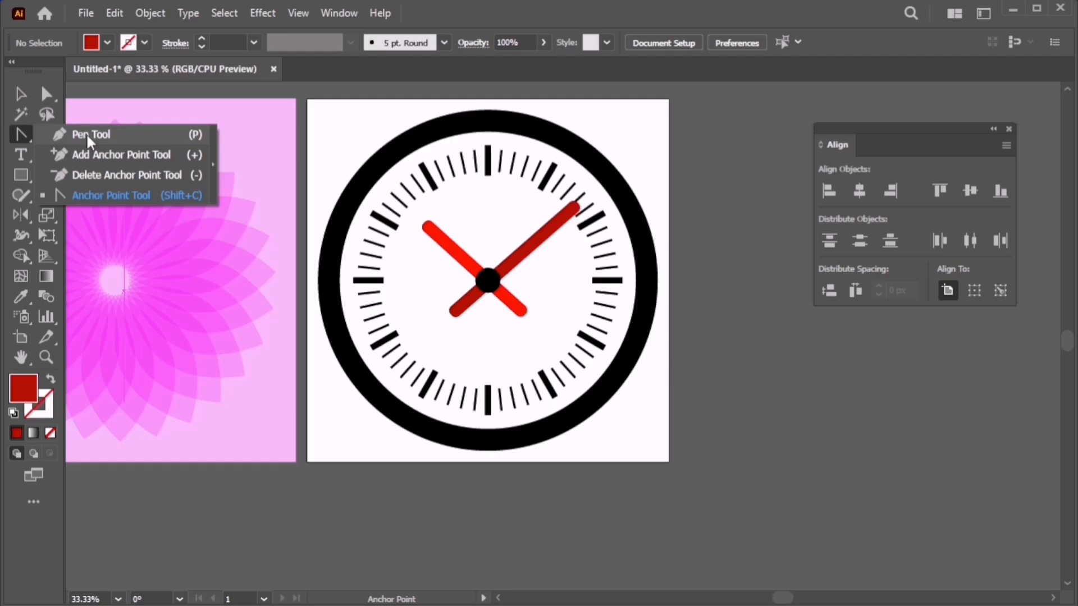
click(491, 284)
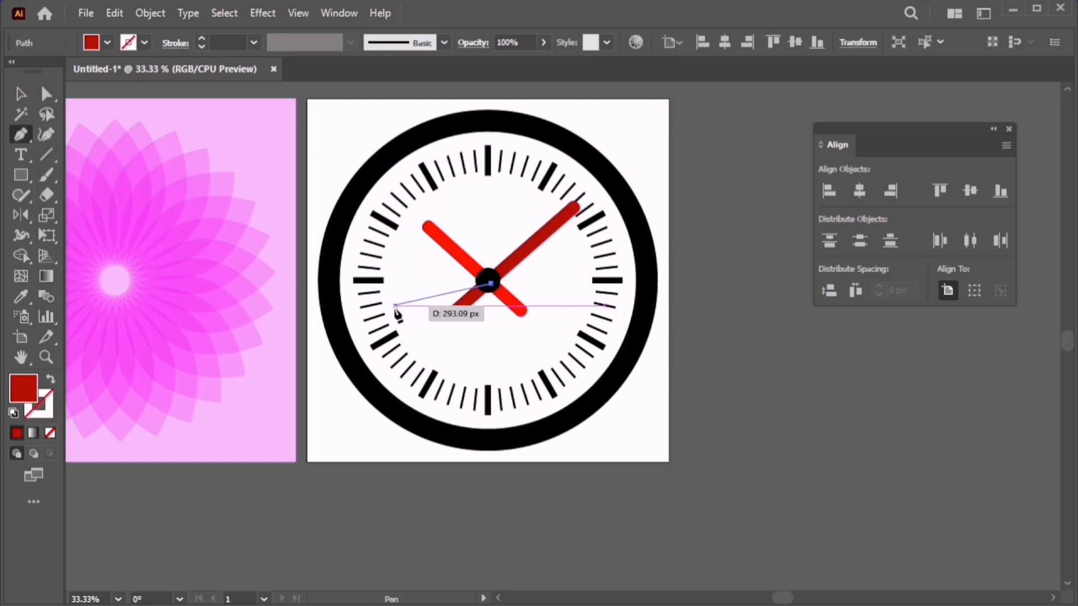
drag(395, 306, 431, 339)
key(v)
click(427, 331)
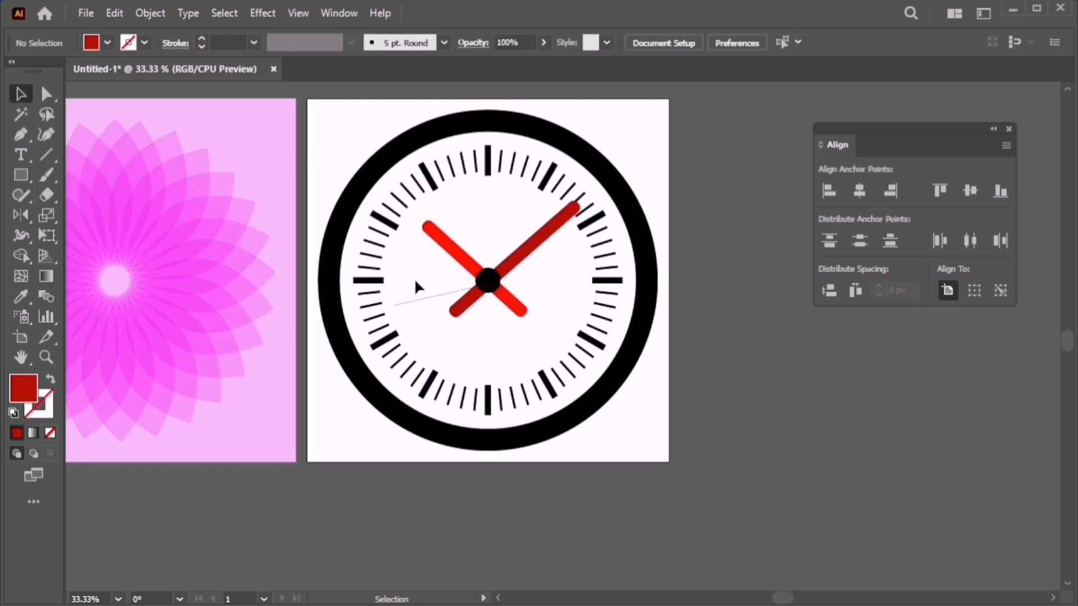
drag(414, 278, 436, 329)
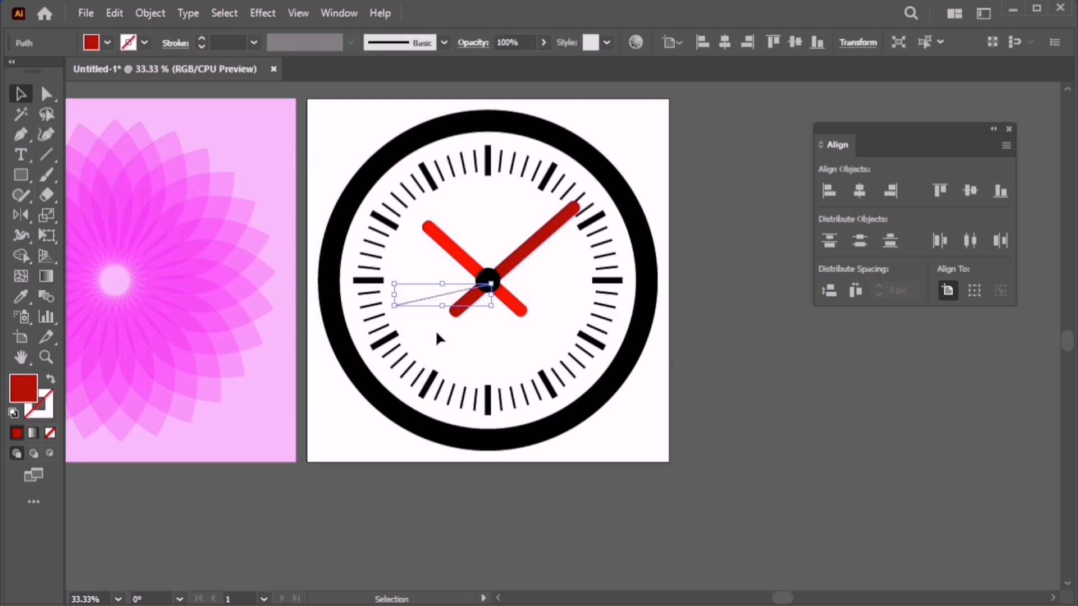
Swap fill and stroke and make the line's stroke black.
click(50, 379)
double_click(38, 404)
drag(485, 391, 455, 419)
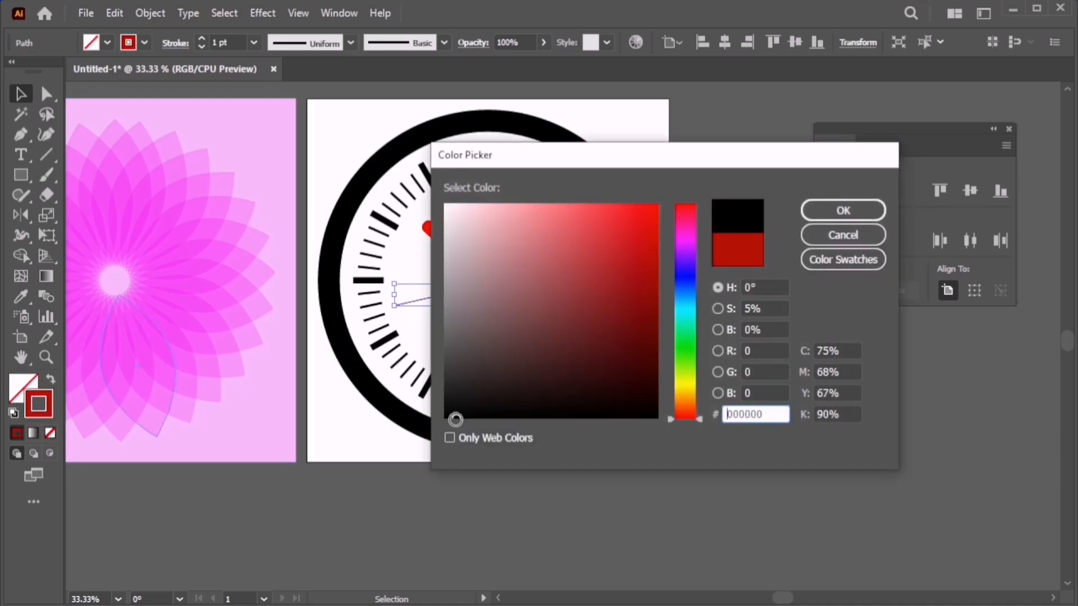
click(843, 210)
key(ctrl+equal)
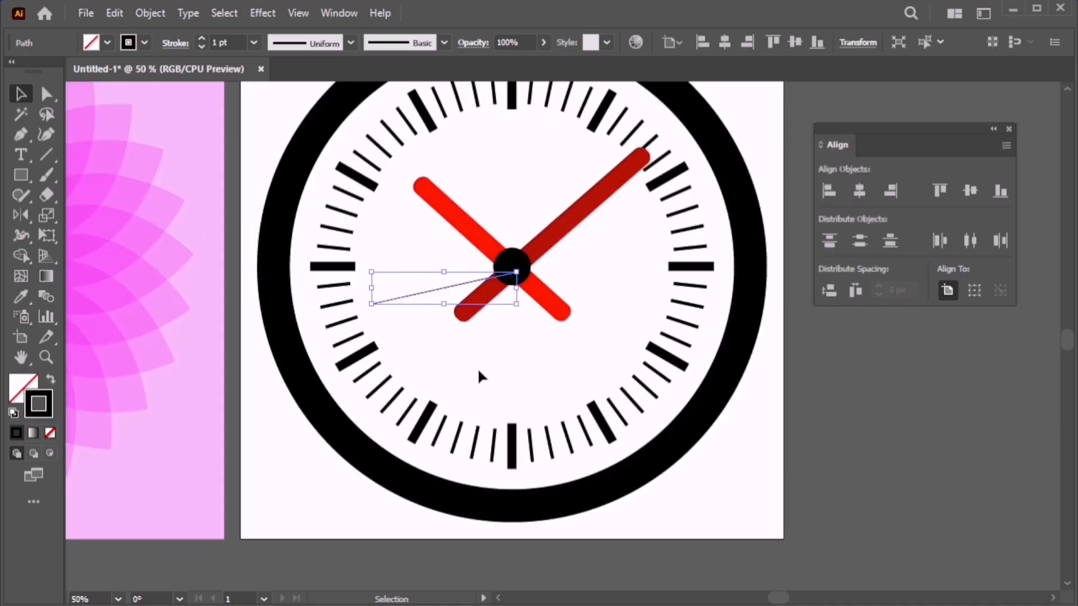
click(441, 304)
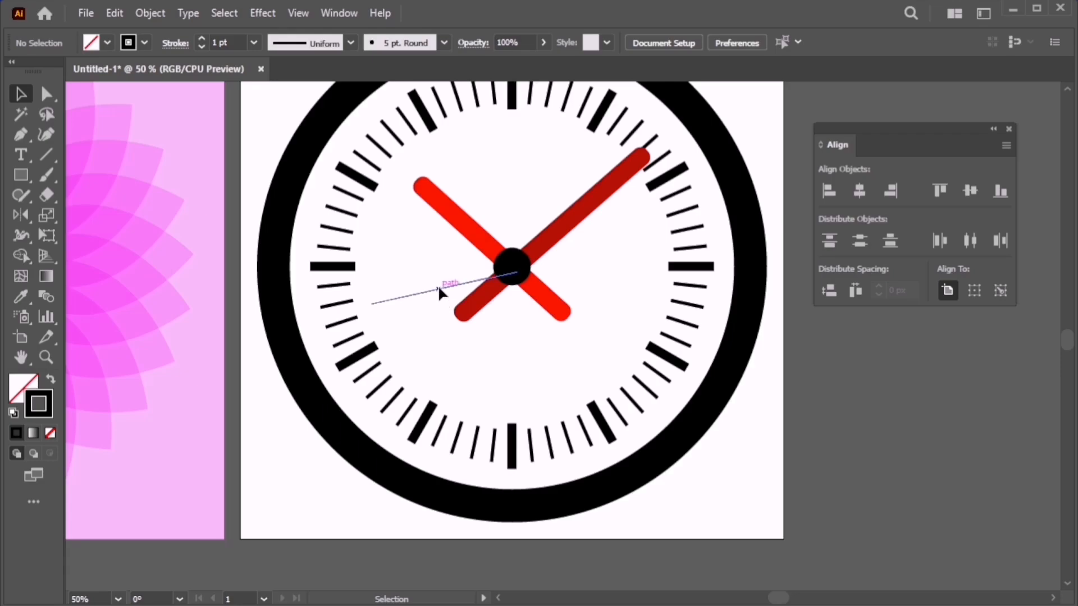
Nudge the line up slightly and set its stroke weight to 8 pt.
drag(439, 291, 439, 288)
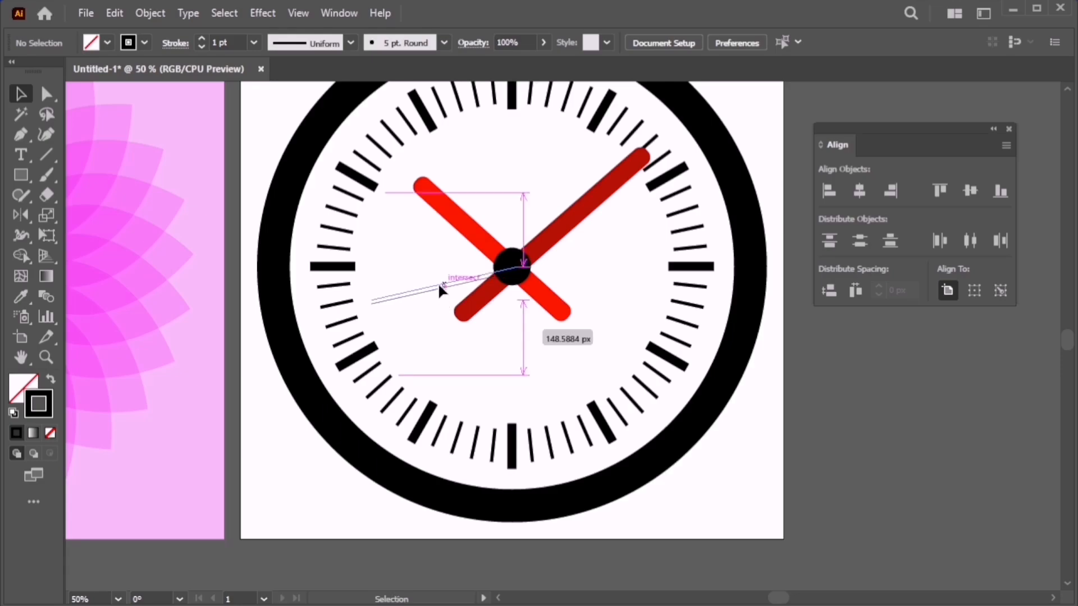
click(237, 36)
text(2)
key(Return)
text(8)
key(Return)
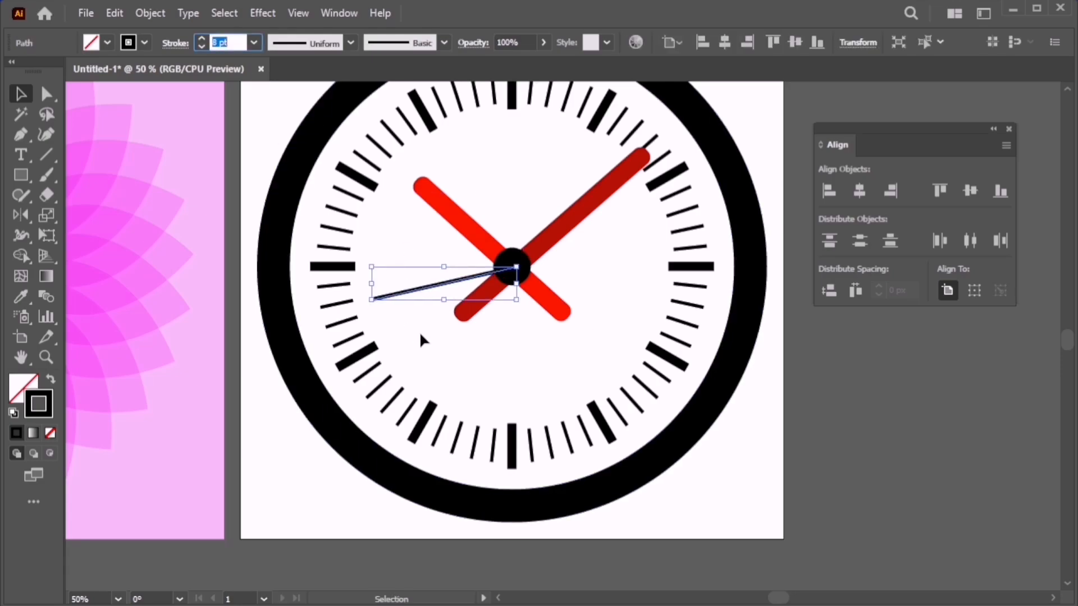
click(436, 369)
scroll(487, 383, down, 2)
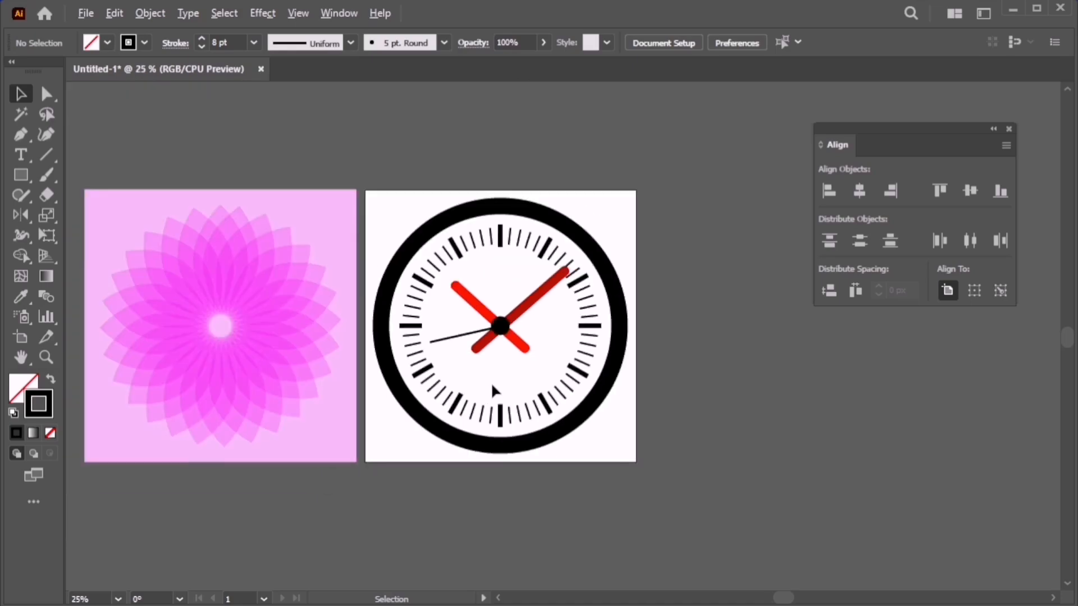
scroll(490, 382, up, 2)
Rotate the thin black second hand with Free Transform so it points downward.
click(444, 288)
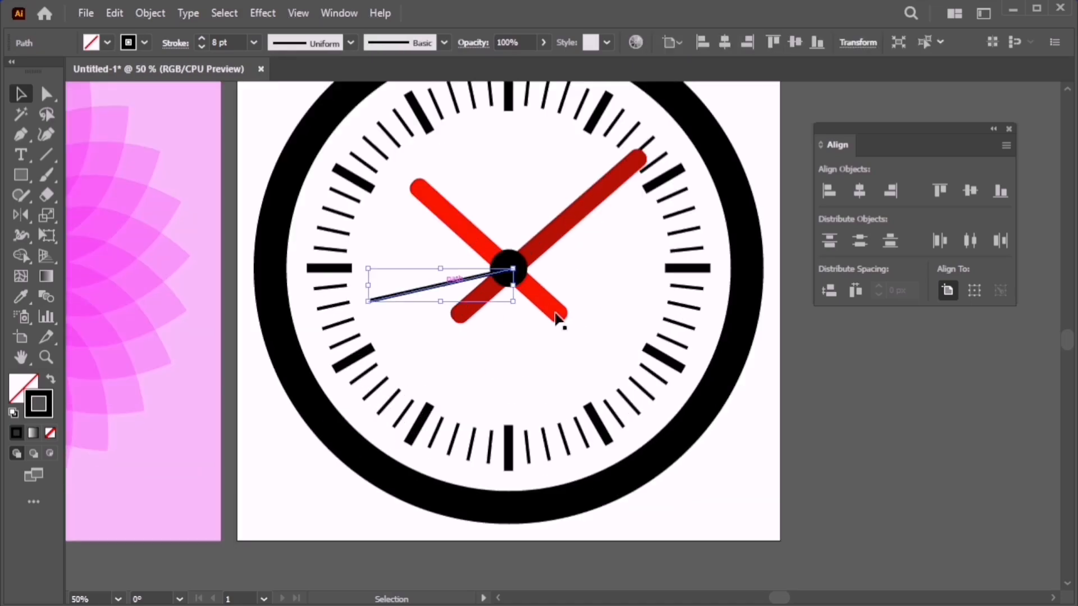
key(e)
drag(589, 303, 502, 191)
key(v)
Move the second hand back to the center dot and shorten it from its lower end.
click(502, 192)
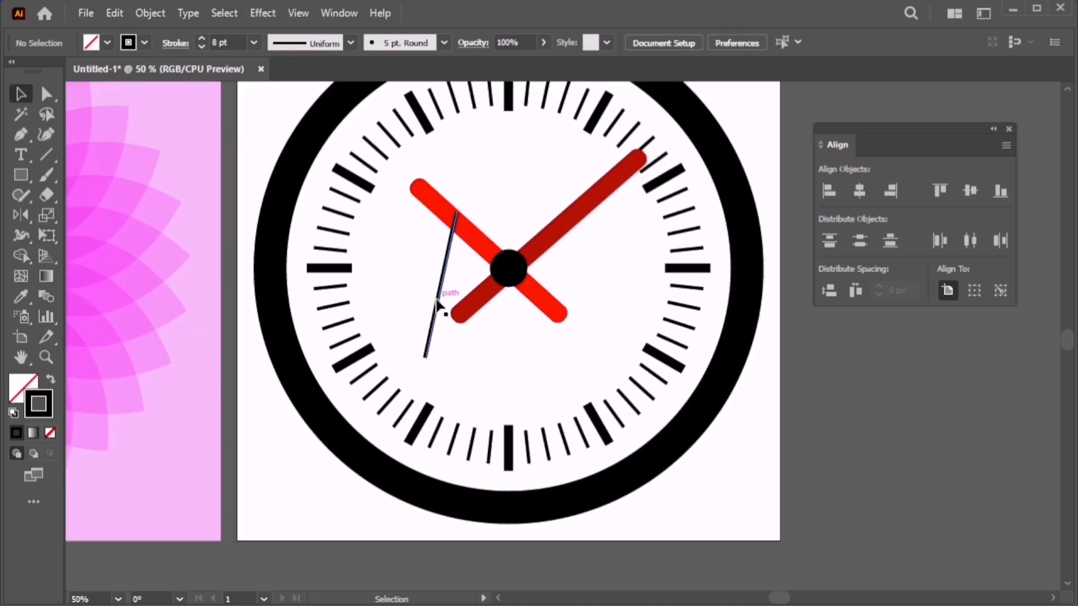
drag(437, 297, 490, 353)
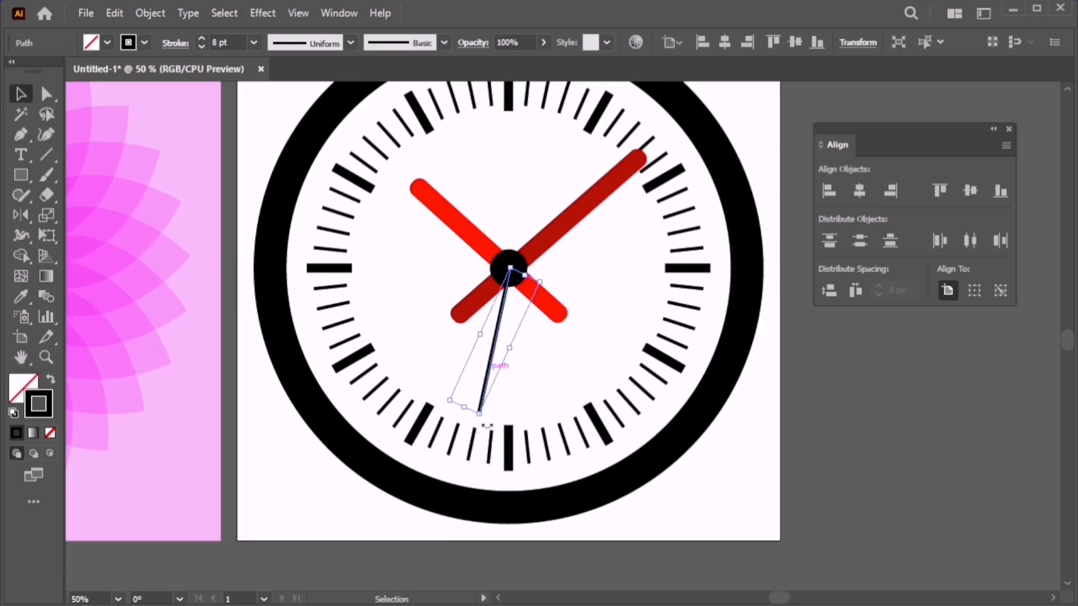
mouse_move(467, 409)
mouse_down()
mouse_move(475, 394)
mouse_move(483, 401)
mouse_up()
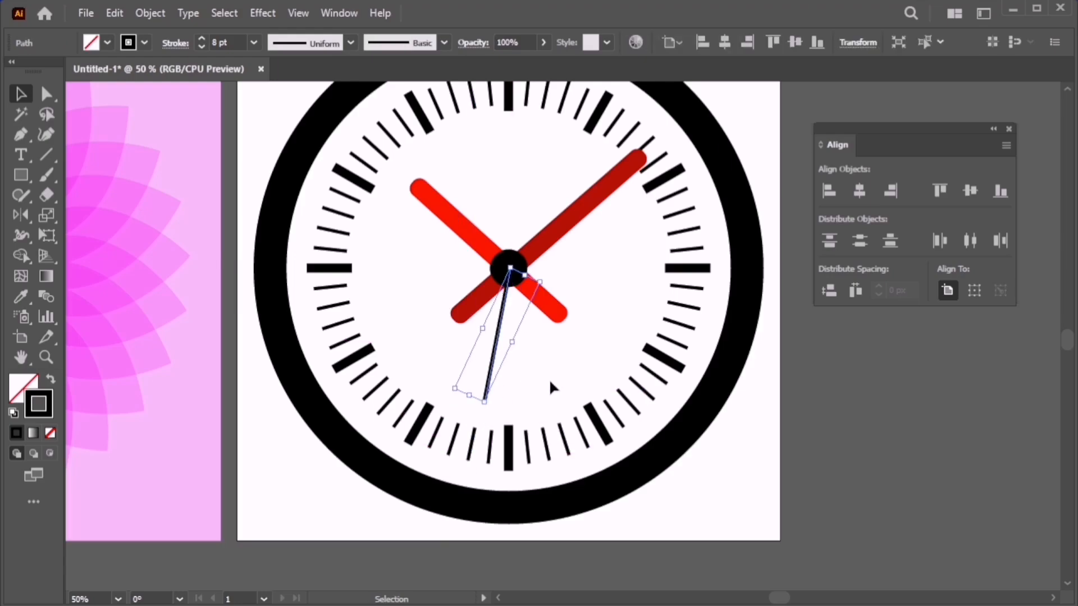
click(547, 379)
scroll(542, 379, down, 2)
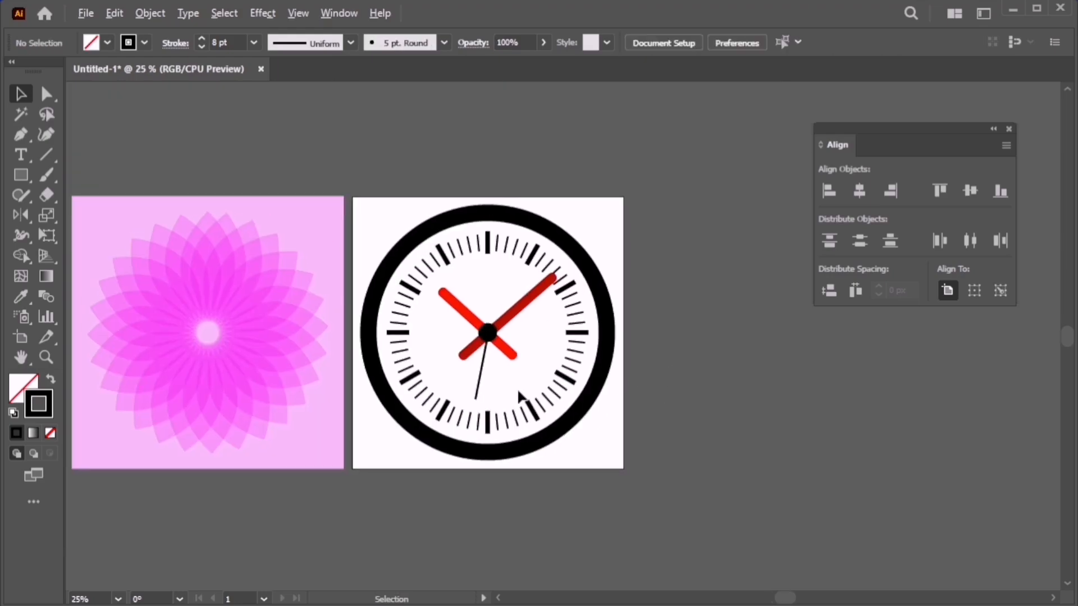
scroll(522, 396, up, 1)
drag(486, 387, 690, 380)
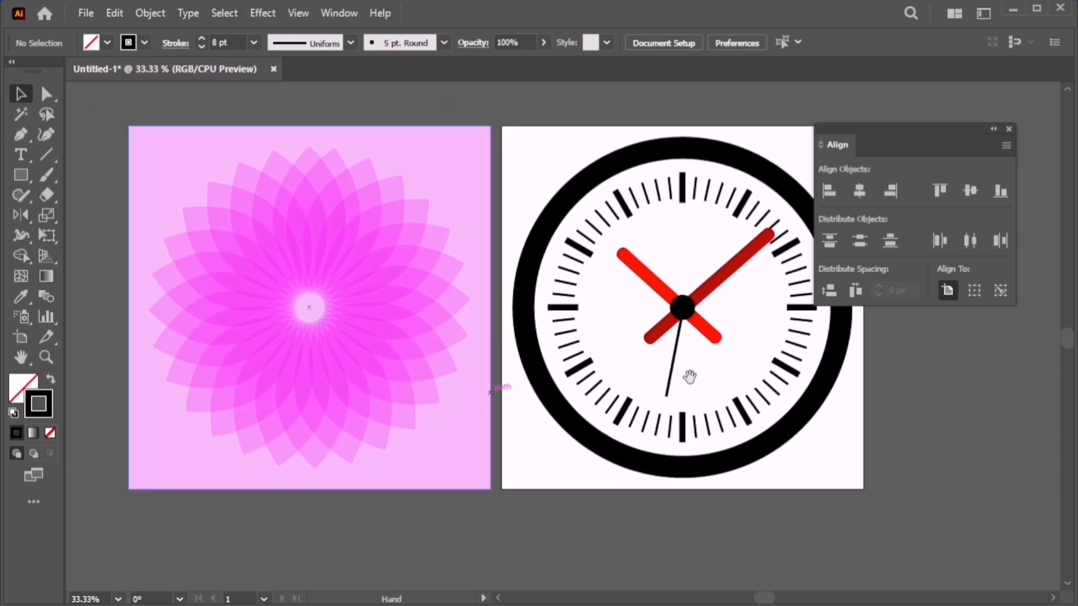
Close the Align panel and zoom to frame the flower and clock artboards together.
scroll(658, 383, down, 1)
click(1009, 129)
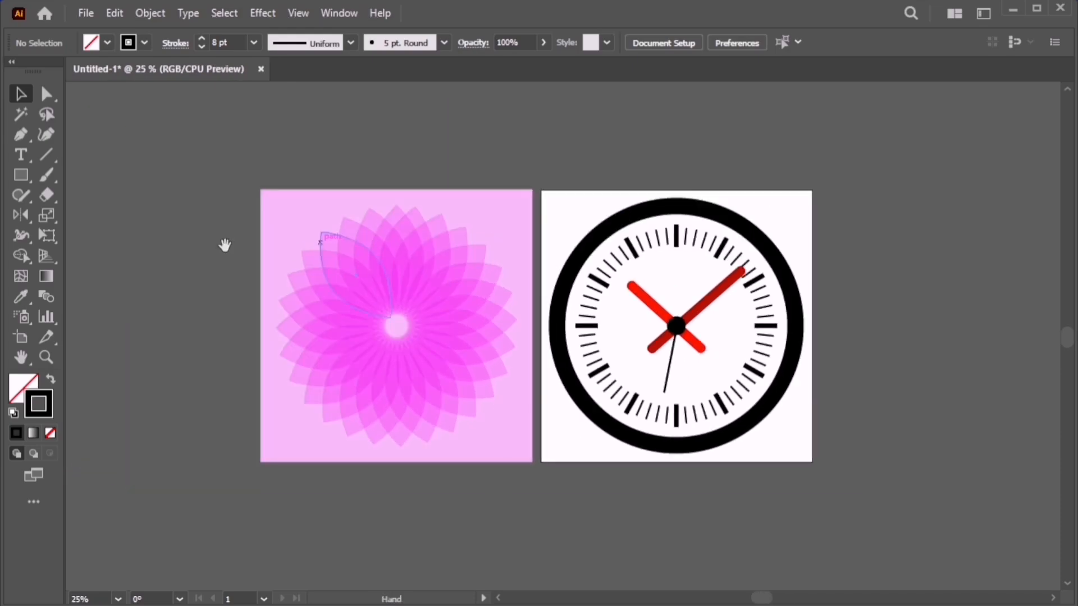
key(ctrl+space)
drag(221, 168, 855, 492)
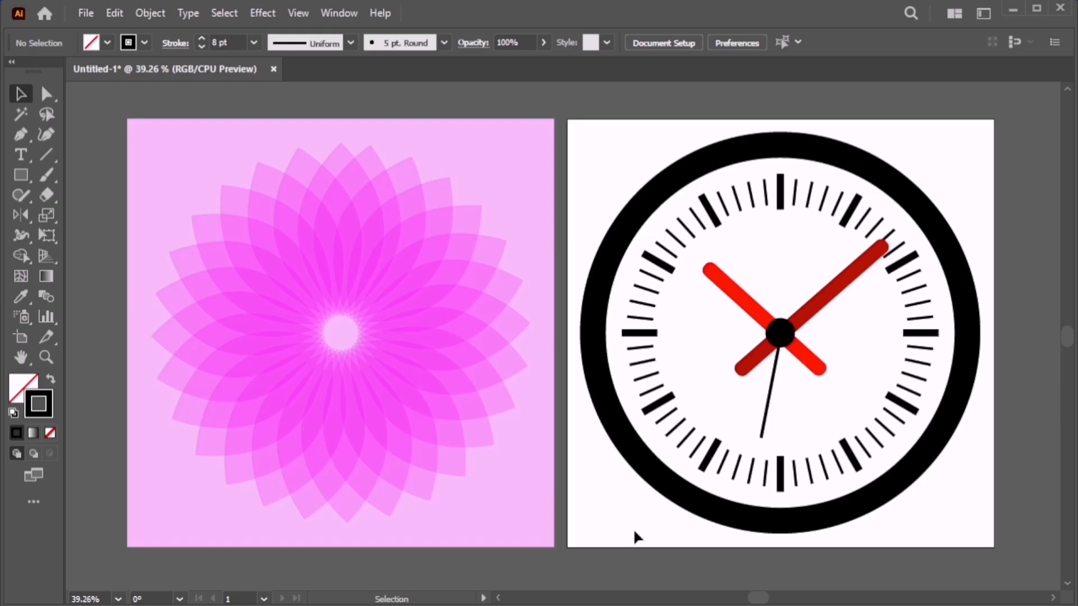